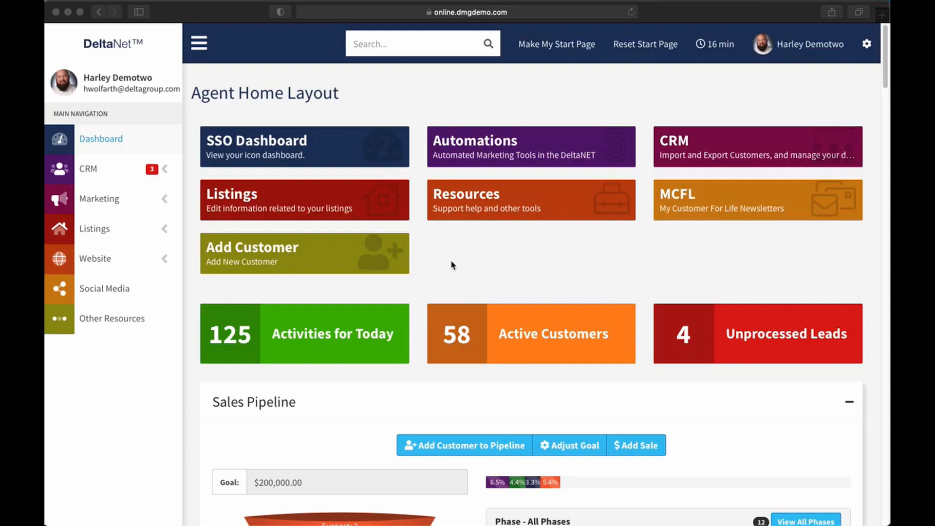
Start a new custom page in the website's list of pages.
click(164, 258)
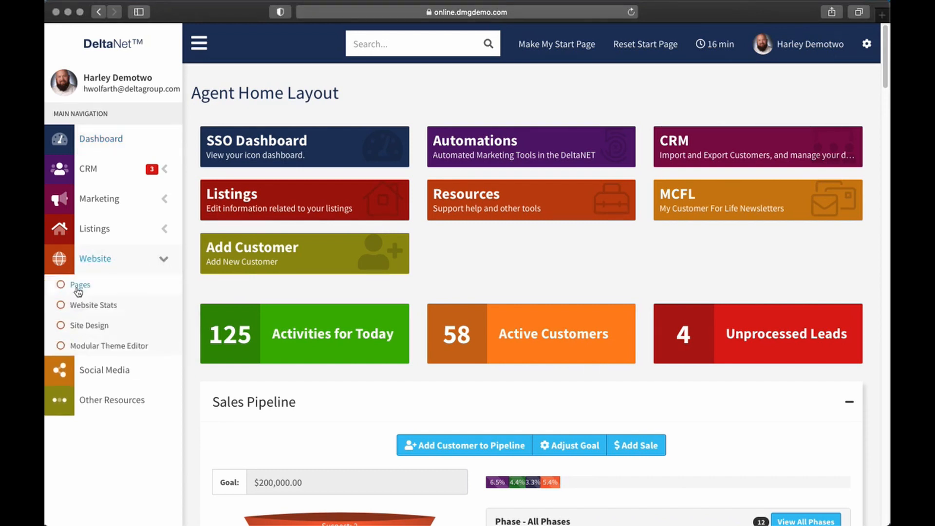
click(90, 285)
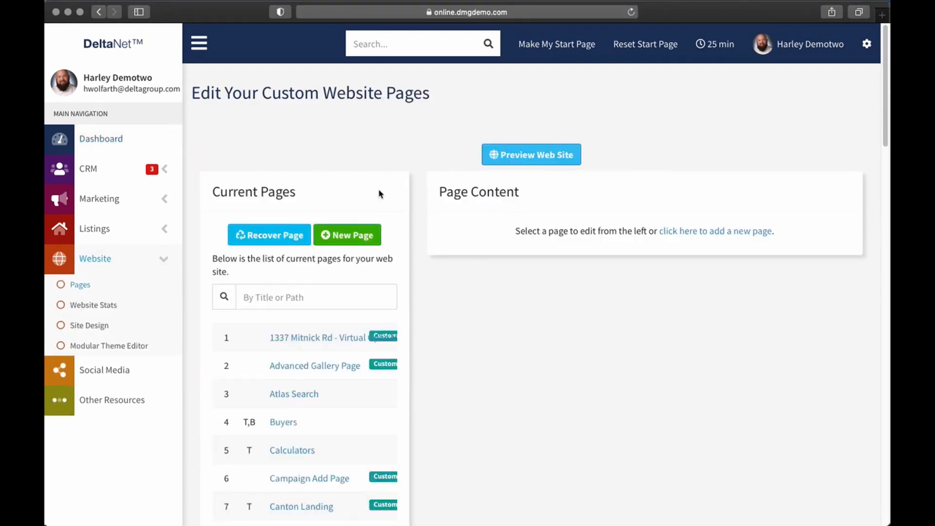
click(356, 236)
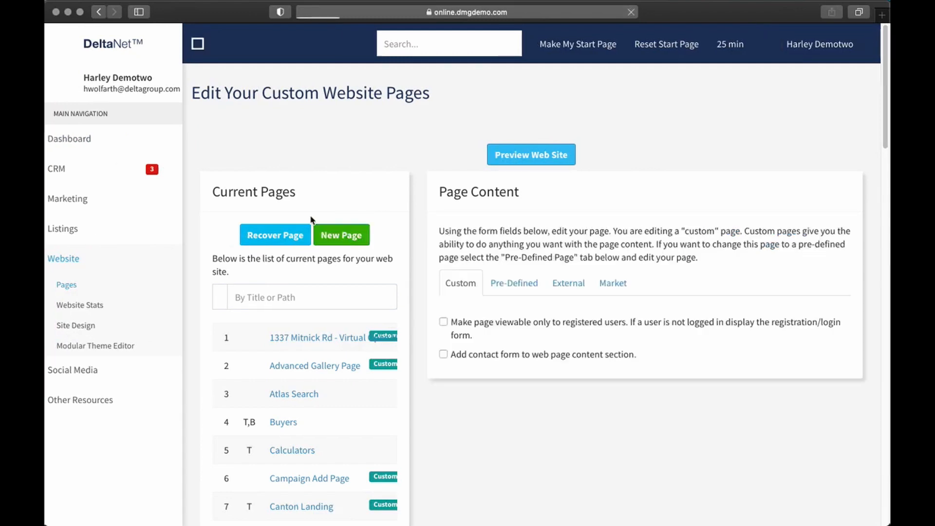
scroll(458, 263, down, 3)
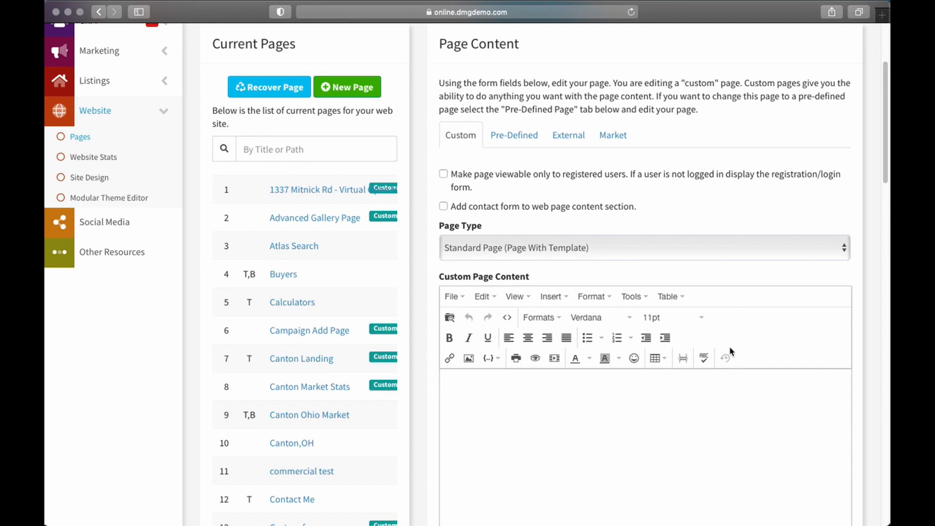
scroll(774, 374, up, 3)
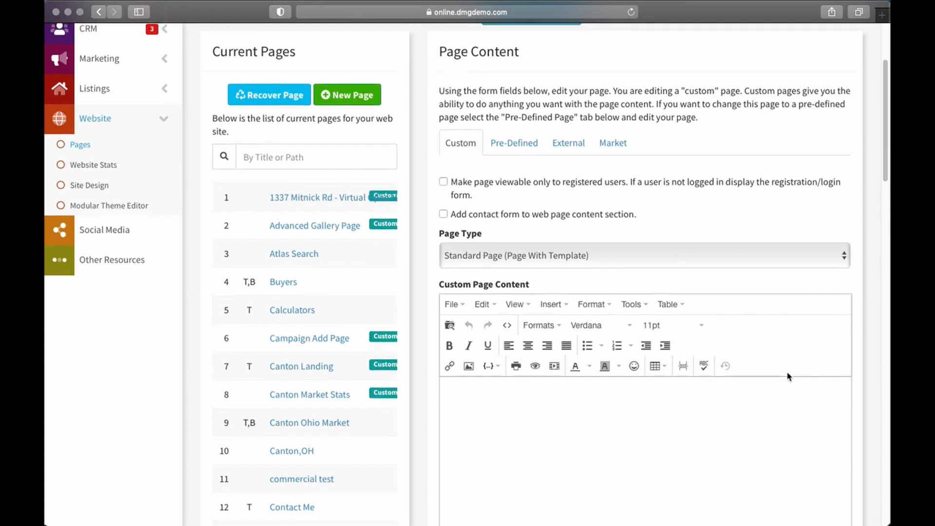
click(796, 48)
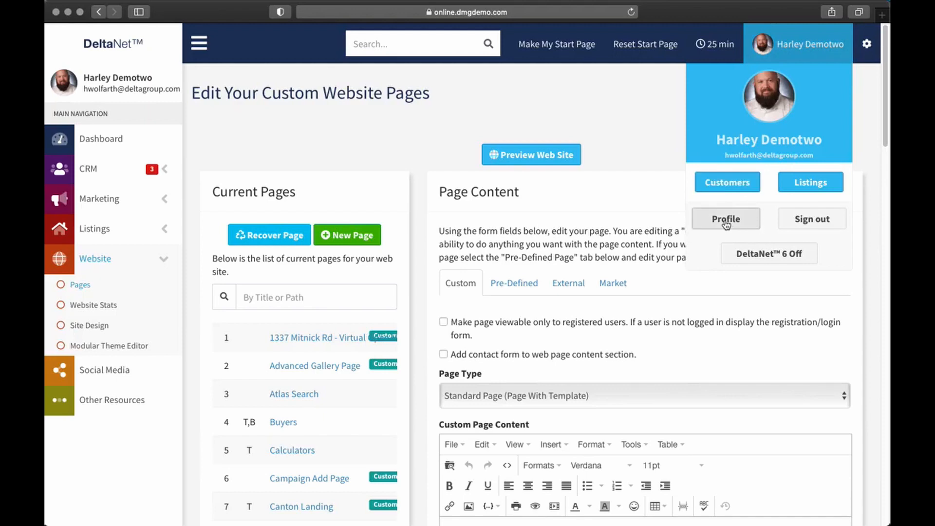
click(667, 152)
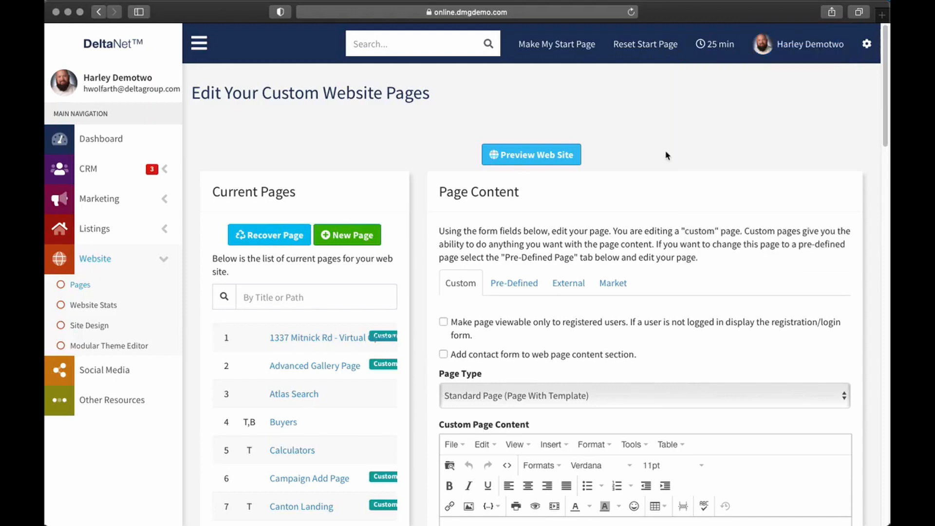
Enter "This is my page heading" in the custom page content and format it as Heading 1.
scroll(706, 158, down, 3)
scroll(712, 159, down, 5)
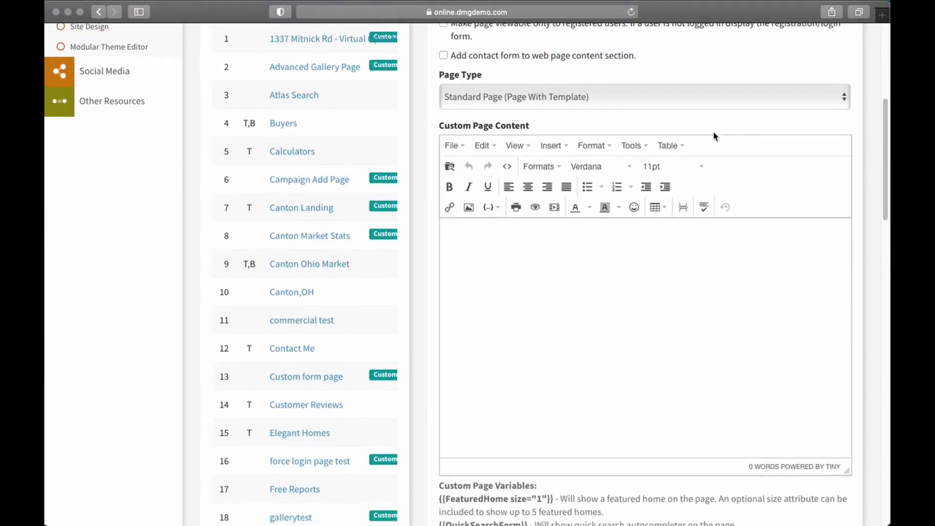
click(482, 185)
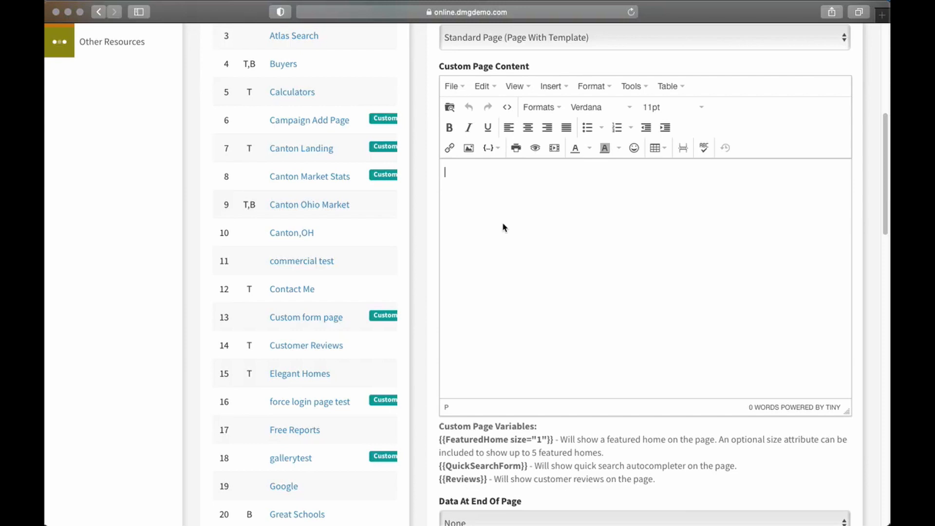
text(This is my page heading)
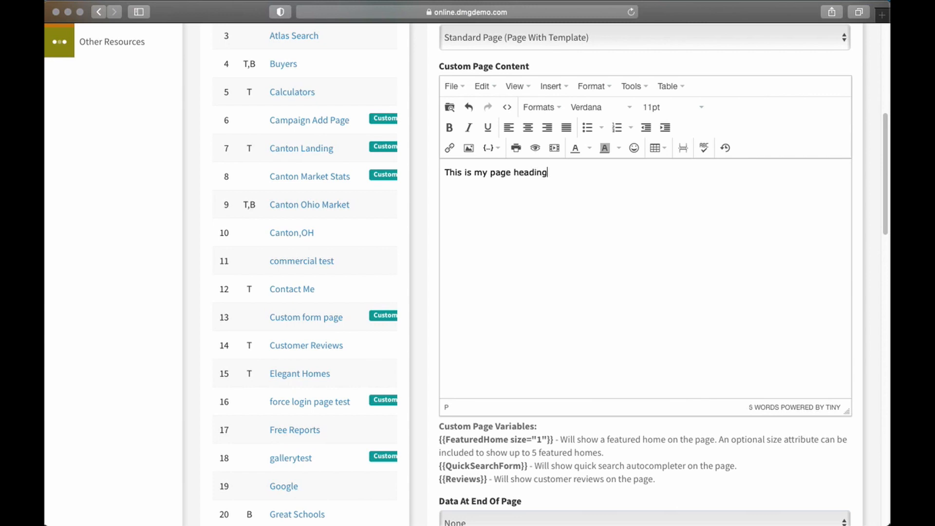
key(super+a)
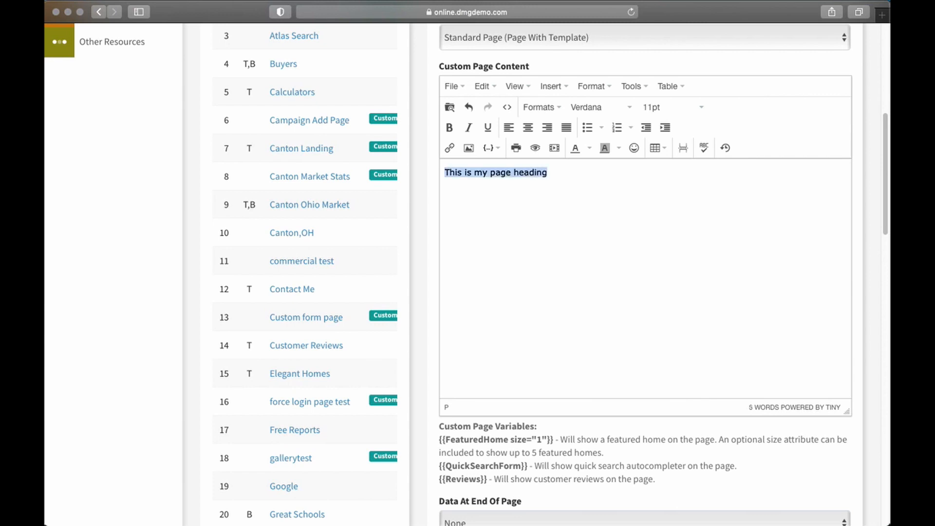
click(556, 112)
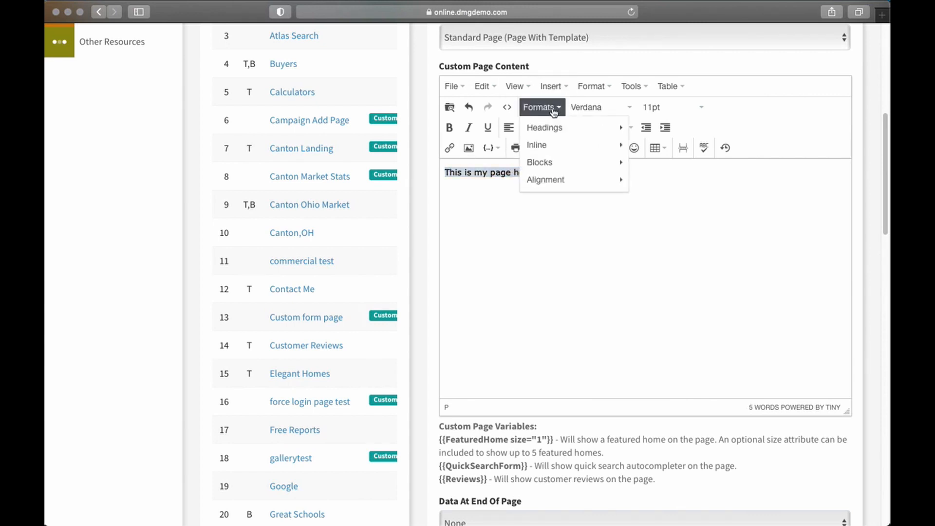
mouse_move(552, 129)
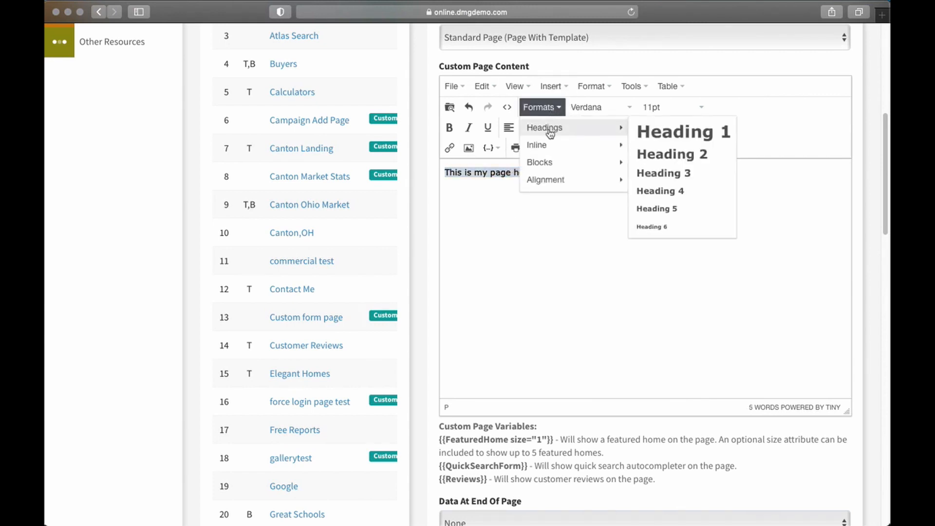
click(663, 132)
Add the line "This is a subheading" below the page heading and apply the Heading 2 format.
click(680, 197)
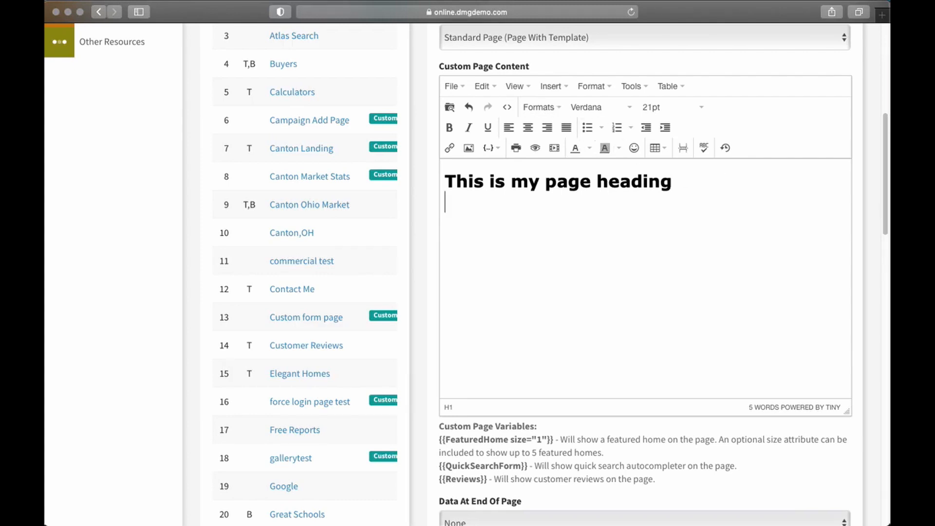
text(This )
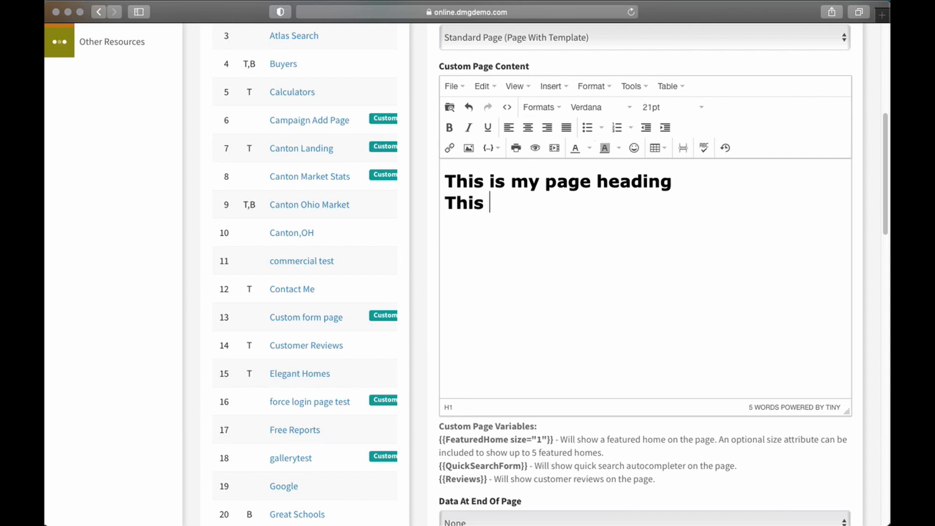
text(is a subheading)
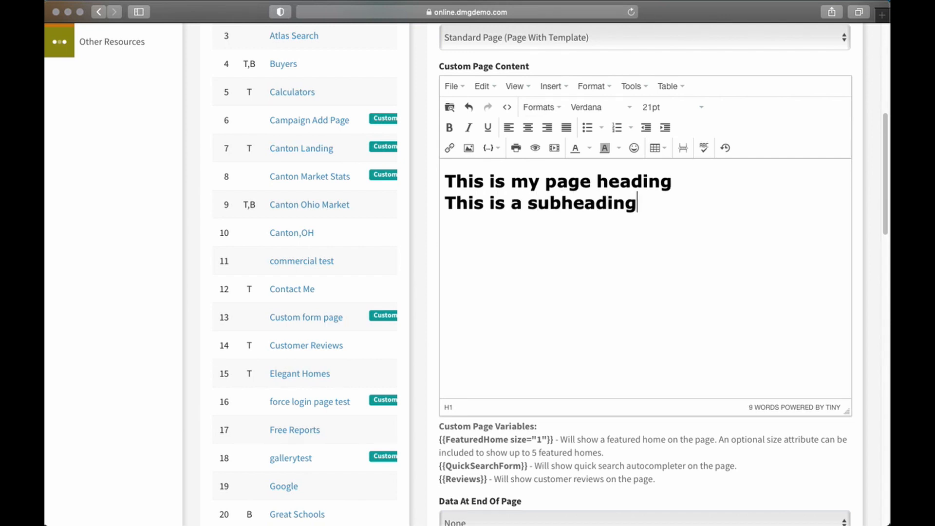
key(shift+super+Left)
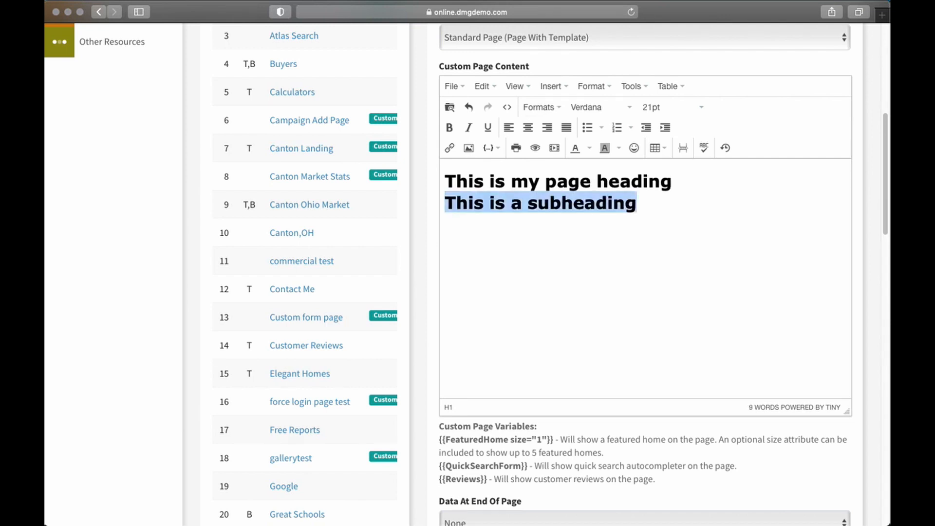
click(539, 107)
mouse_move(574, 129)
click(660, 155)
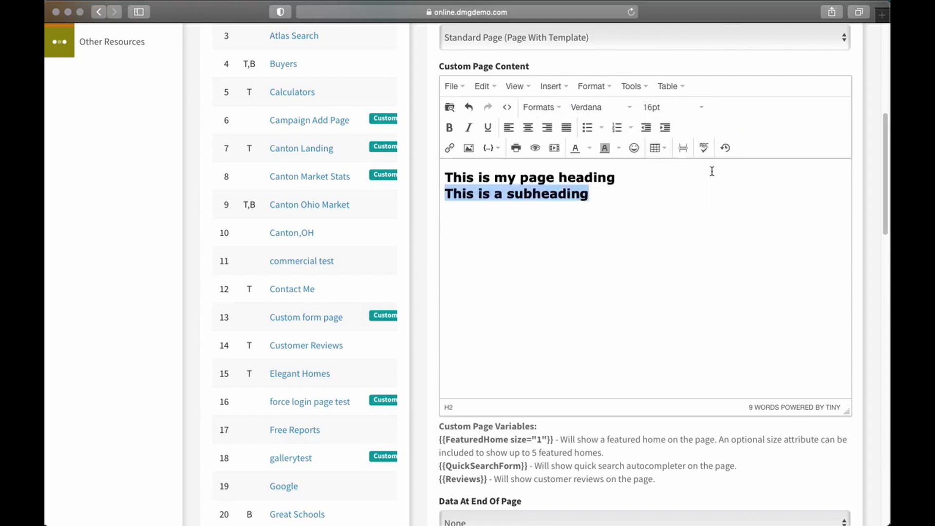
Center the heading and subheading, and start a new paragraph below them.
click(528, 128)
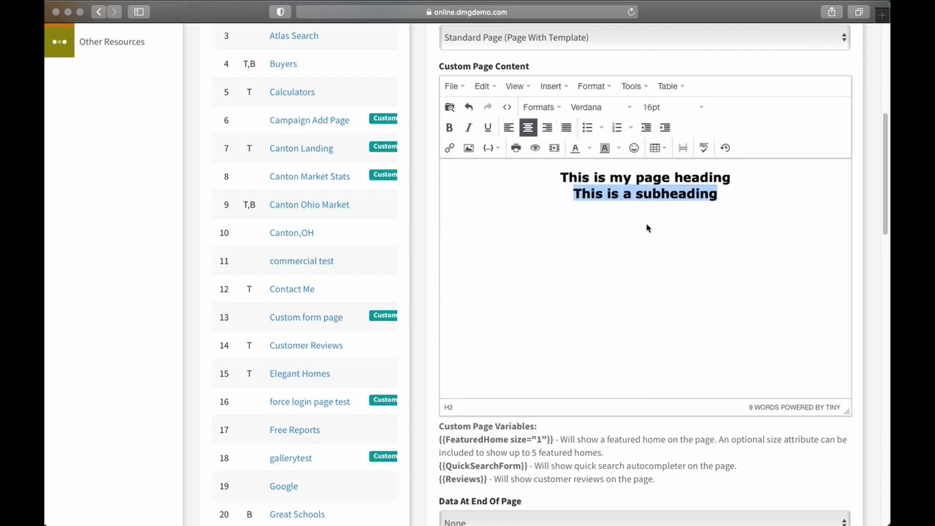
click(724, 196)
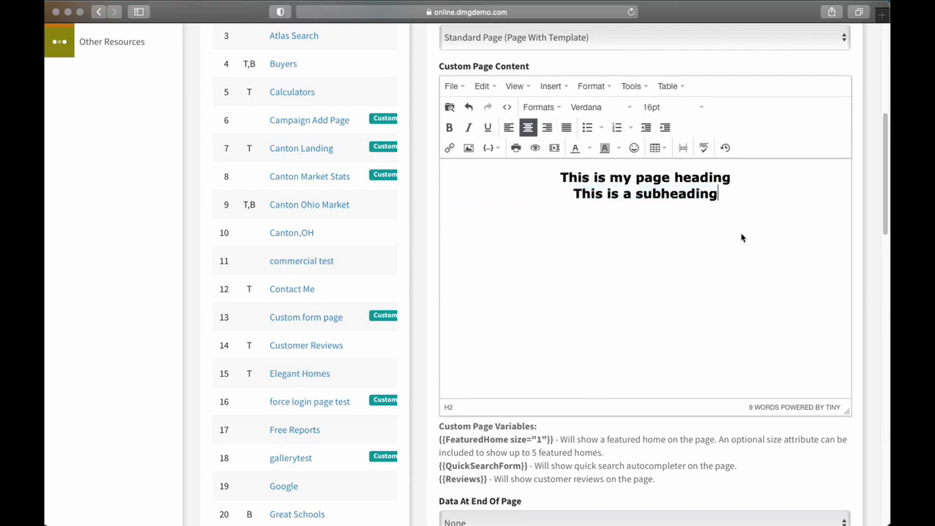
click(554, 109)
mouse_move(555, 138)
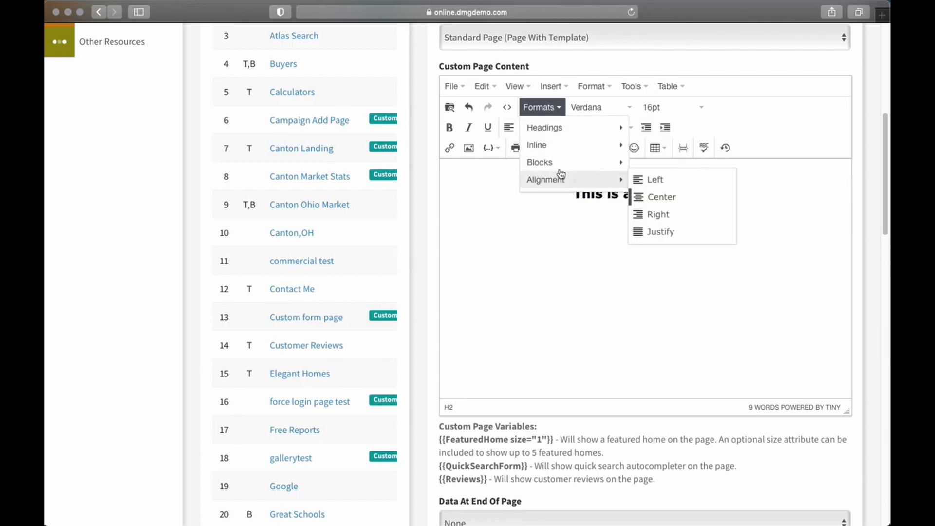
click(555, 110)
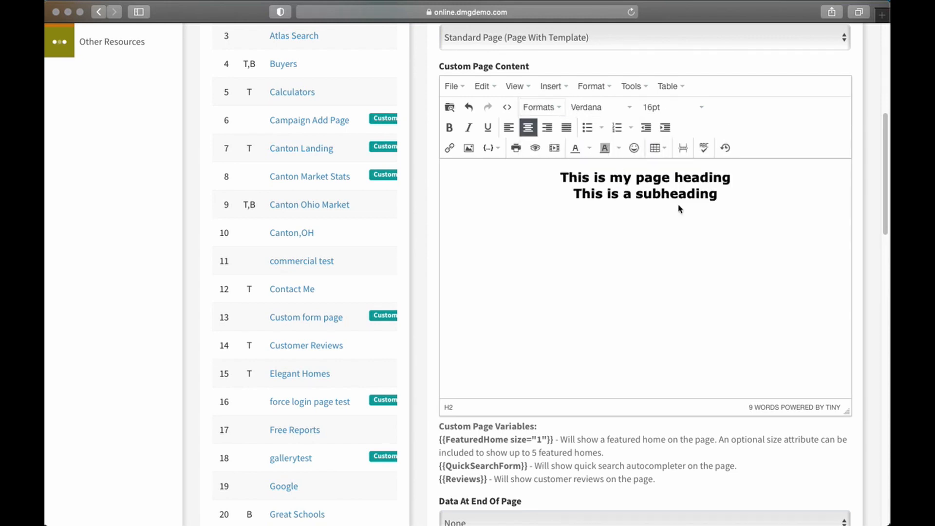
key(Return)
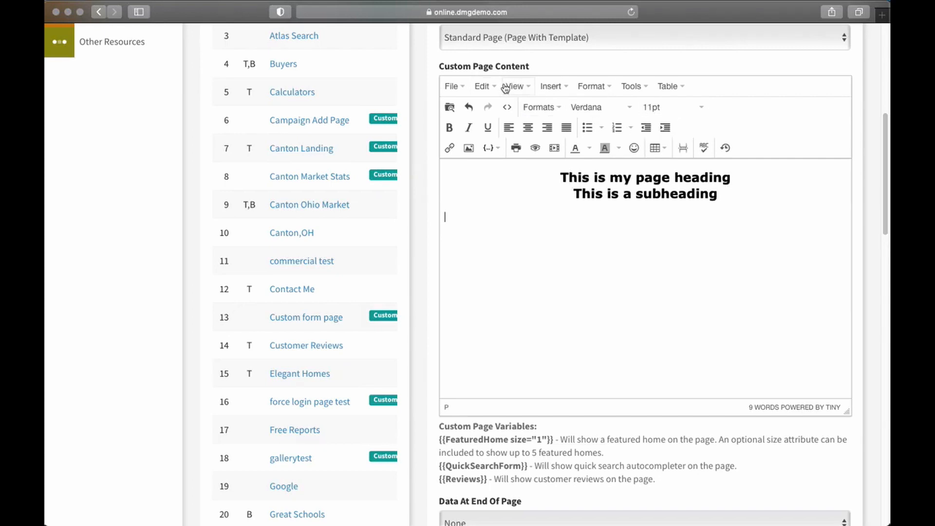
Examine the HTML source code of the page content, leaving it unedited.
click(529, 88)
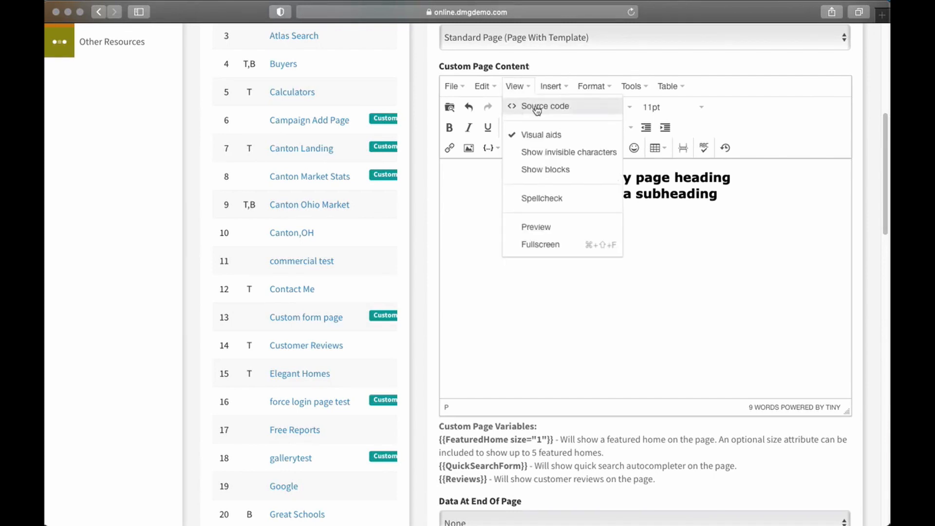
click(537, 108)
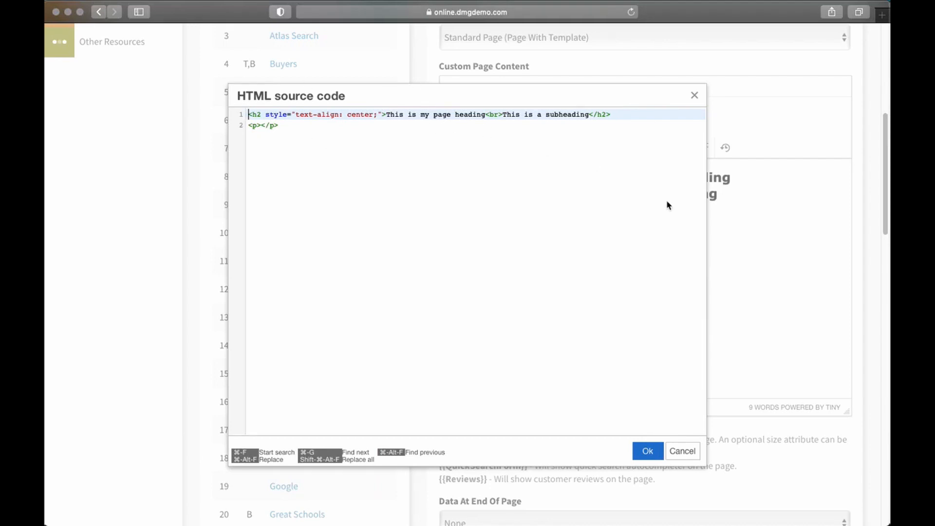
click(695, 96)
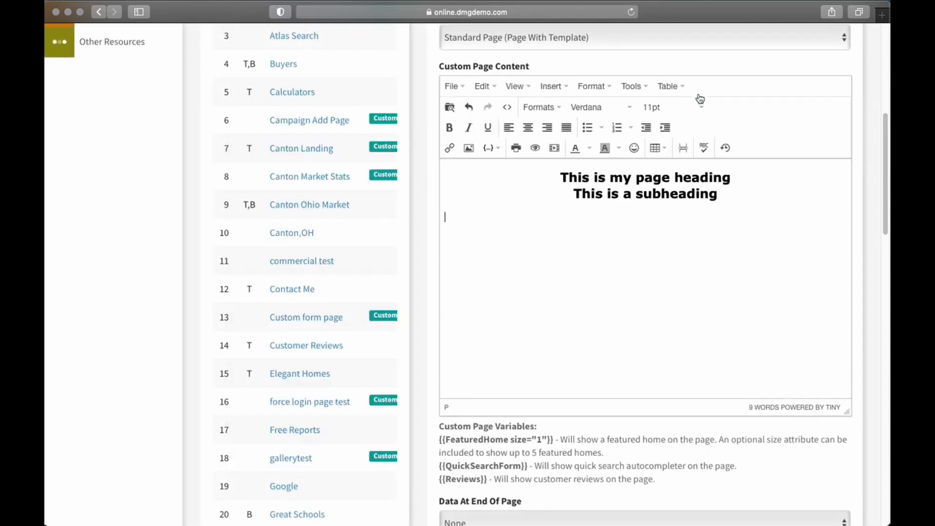
Start inserting an image, browse My Files for its source, and open the IMG_20170114 photo in the image editor.
click(559, 88)
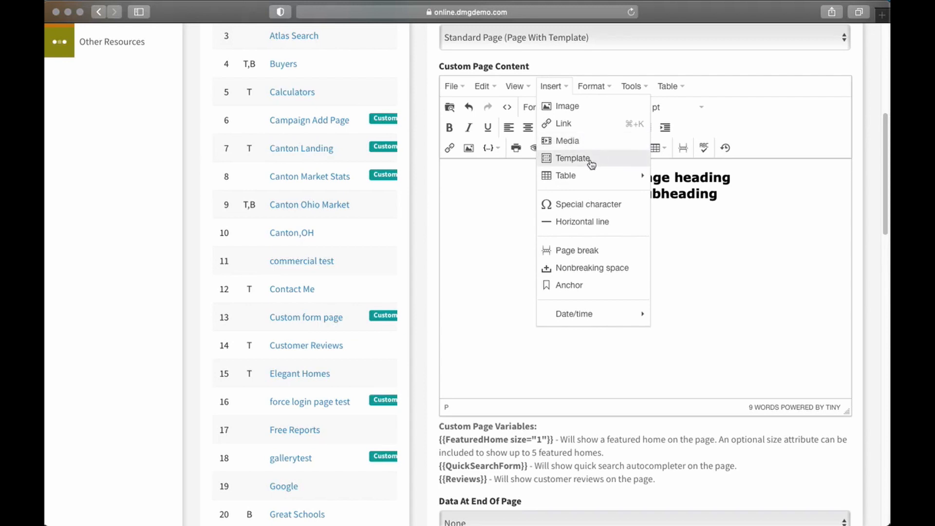
click(576, 108)
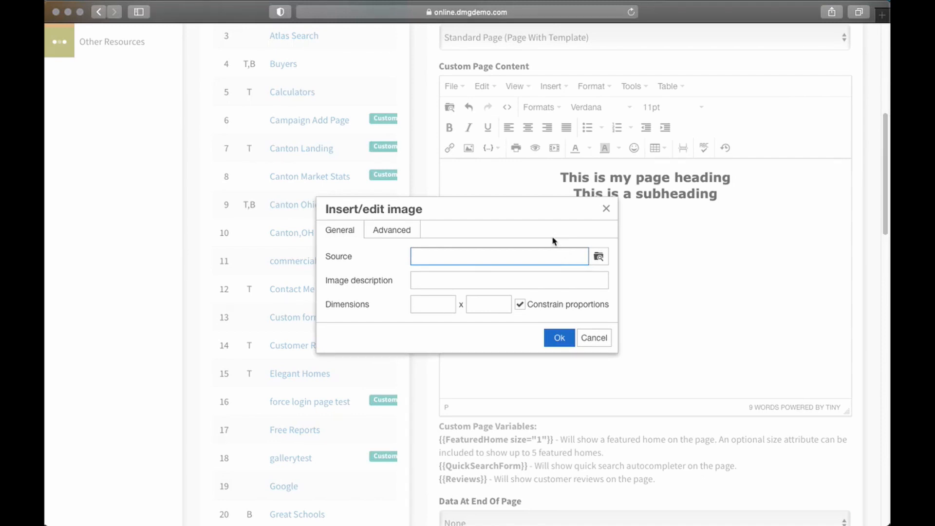
click(598, 257)
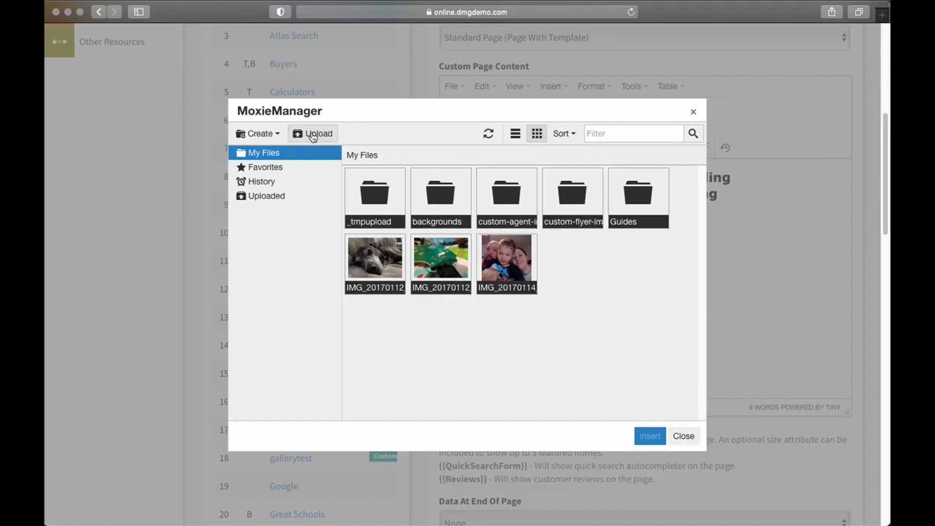
right_click(503, 262)
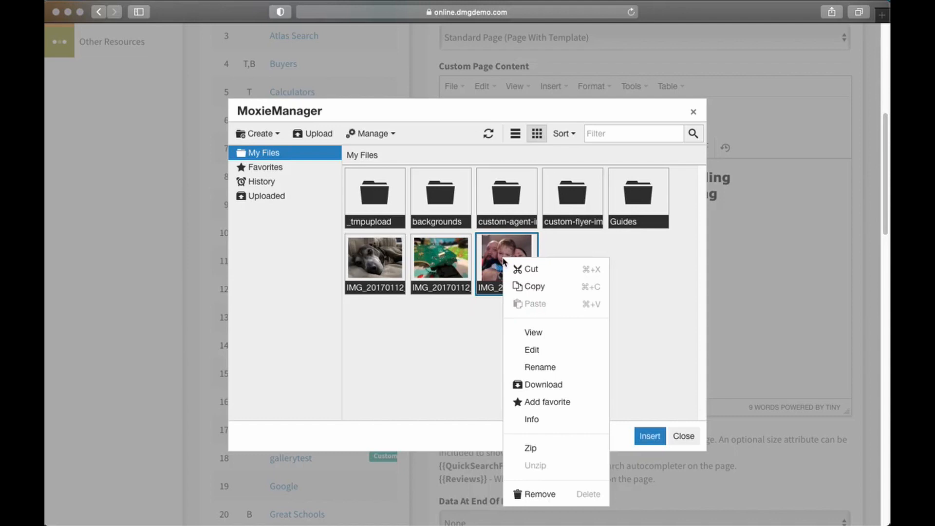
click(540, 350)
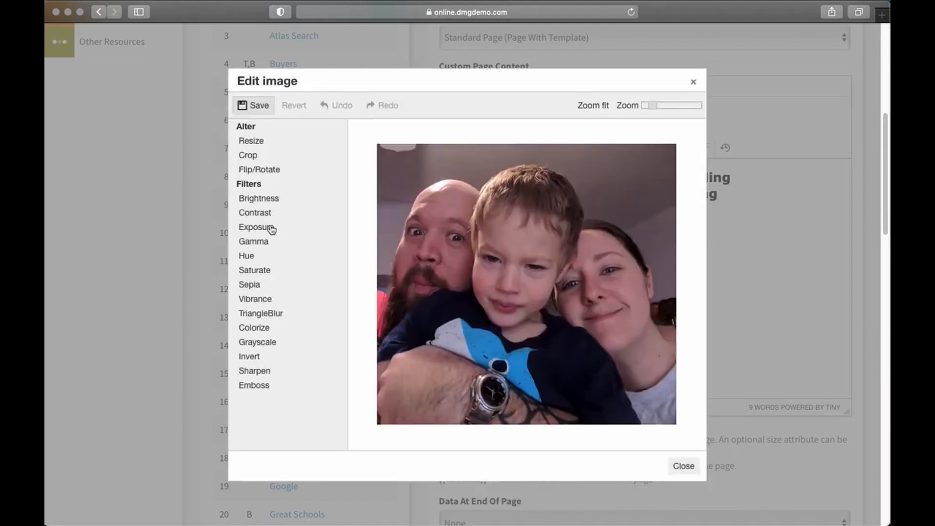
Examine the photo's resize and crop settings and the Saturate, Brightness, Exposure and TriangleBlur filters, closing the image editor without saving.
click(261, 140)
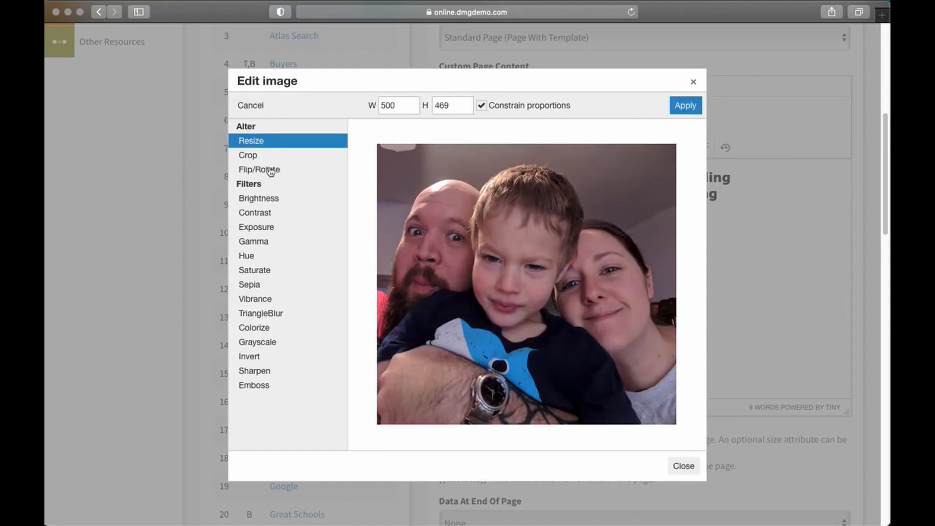
click(266, 155)
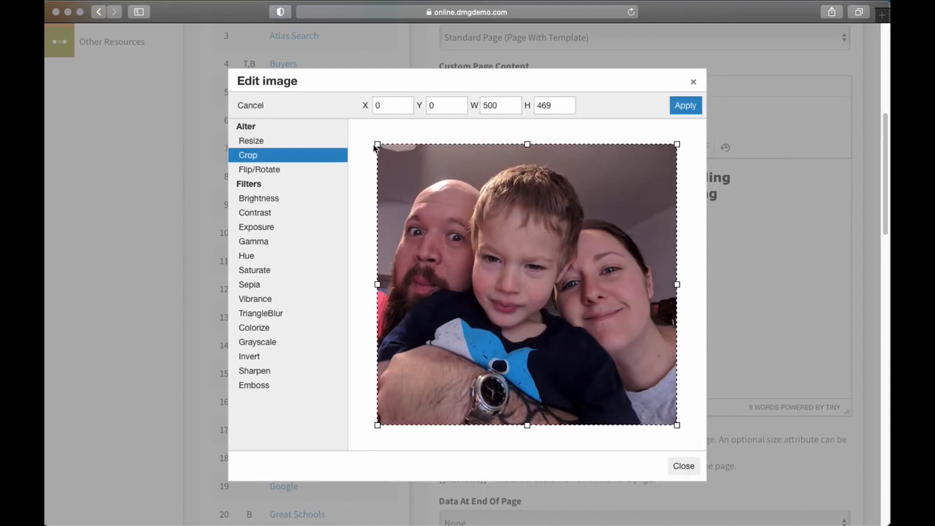
drag(376, 143, 334, 128)
click(266, 276)
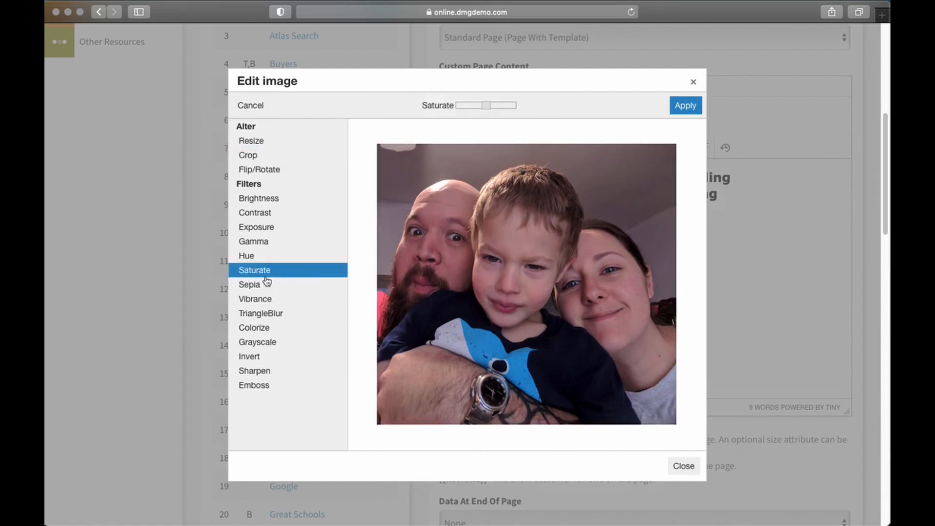
click(259, 227)
click(272, 200)
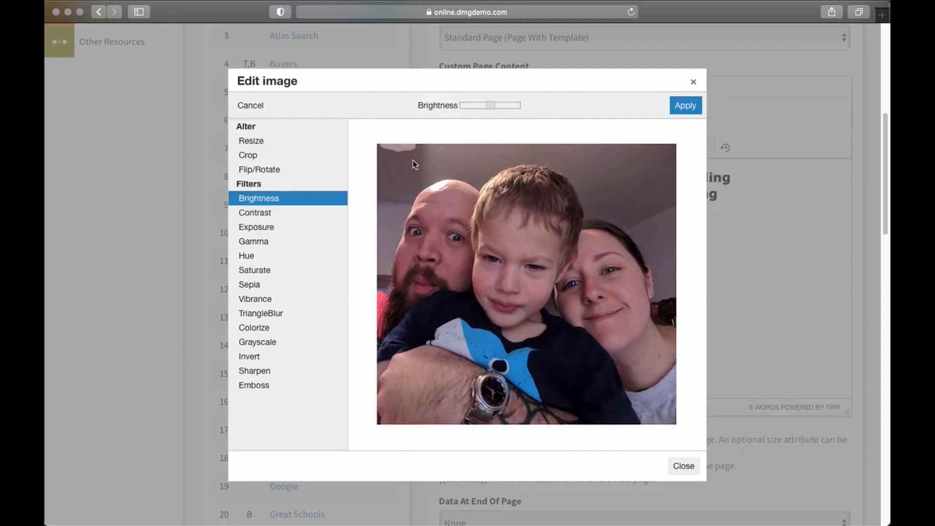
click(282, 227)
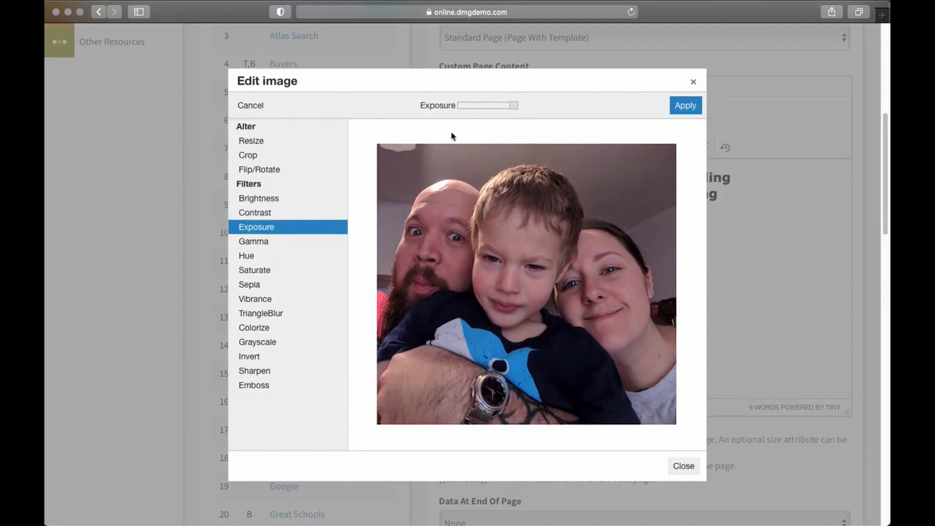
mouse_move(513, 107)
mouse_down()
mouse_move(486, 104)
mouse_move(497, 109)
mouse_up()
click(267, 269)
click(266, 314)
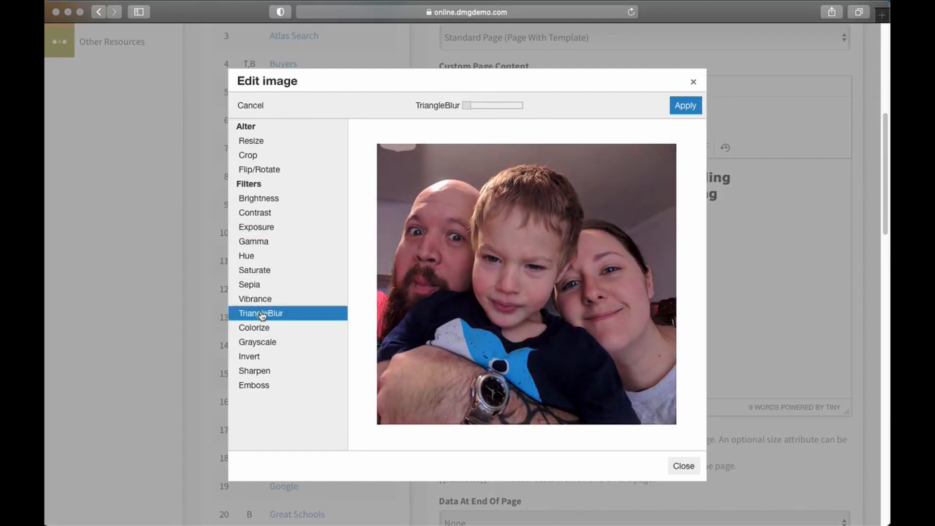
drag(469, 105, 443, 106)
click(470, 100)
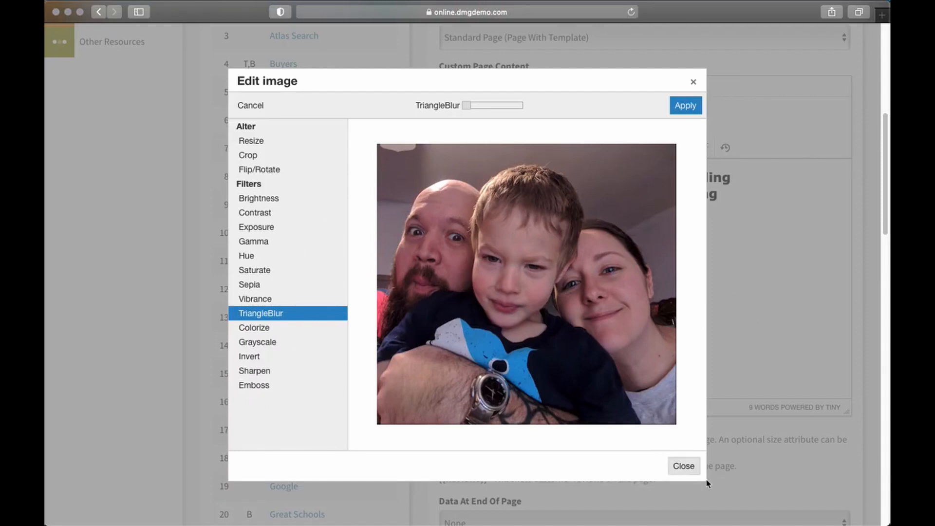
click(682, 466)
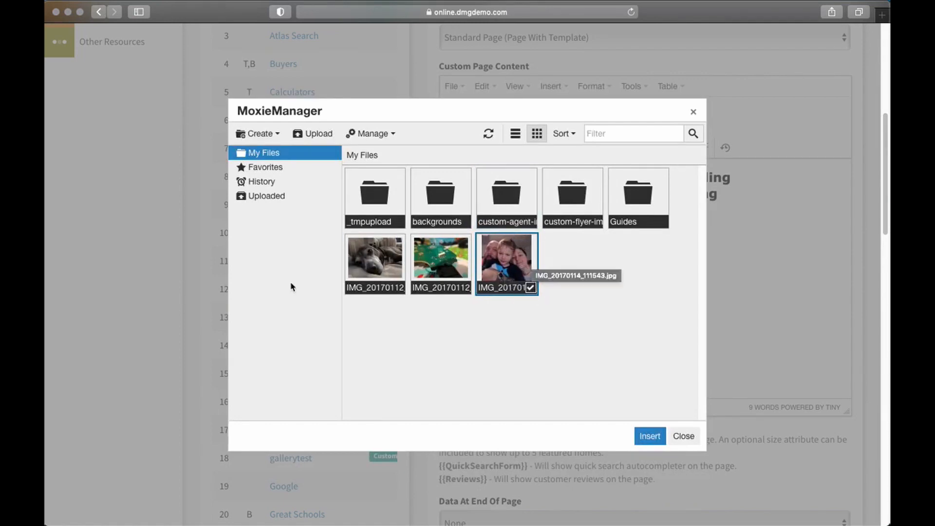
Insert the IMG_20170114_111543.jpg photo below the subheading at 500 x 469 and center it.
click(503, 267)
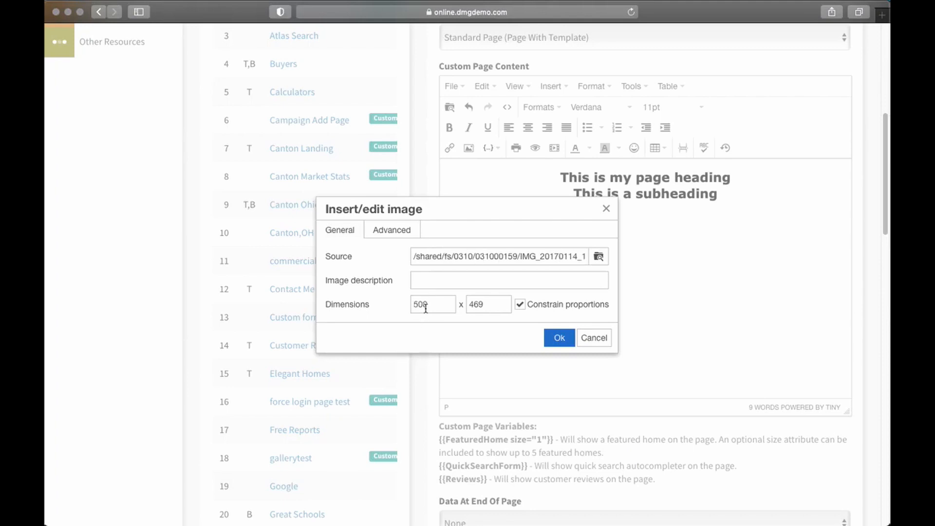
click(559, 338)
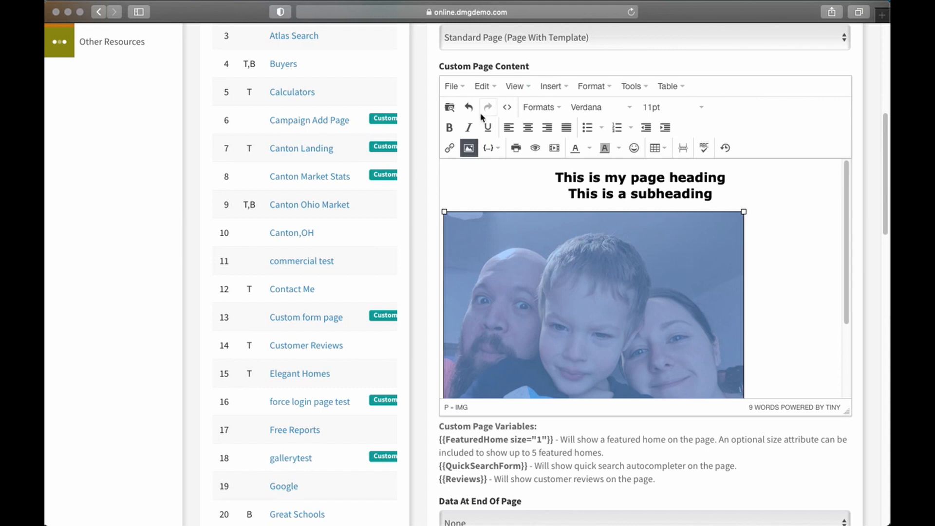
click(528, 127)
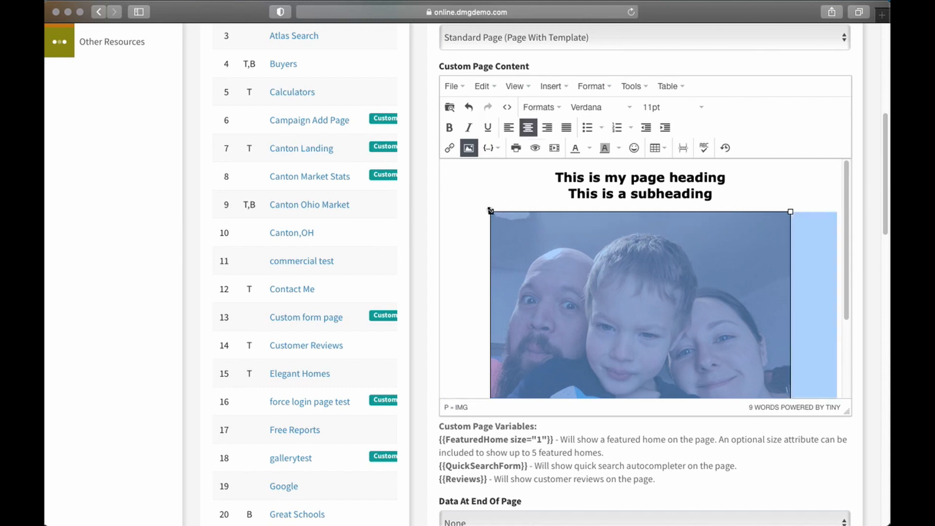
Shrink the photo proportionally to a bit less than half its inserted size and place the cursor below it.
drag(492, 213, 625, 309)
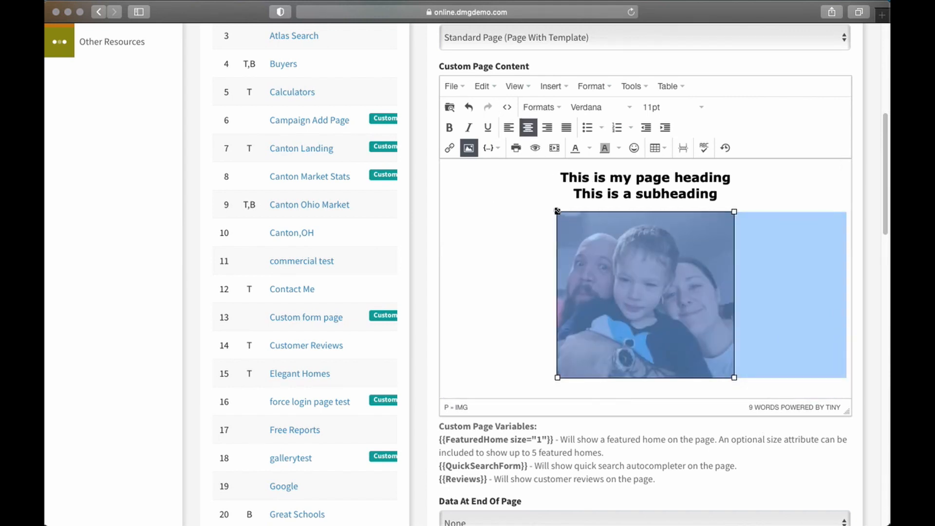
drag(558, 212, 605, 255)
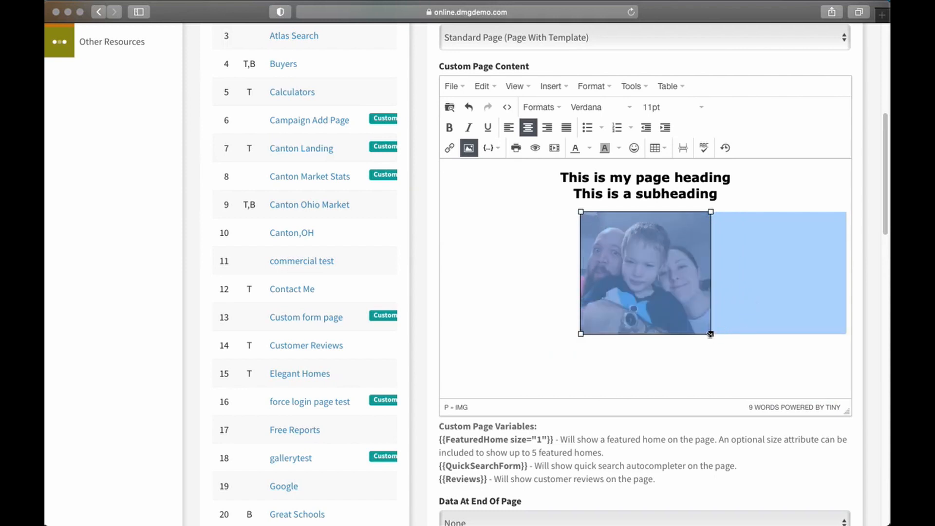
click(497, 266)
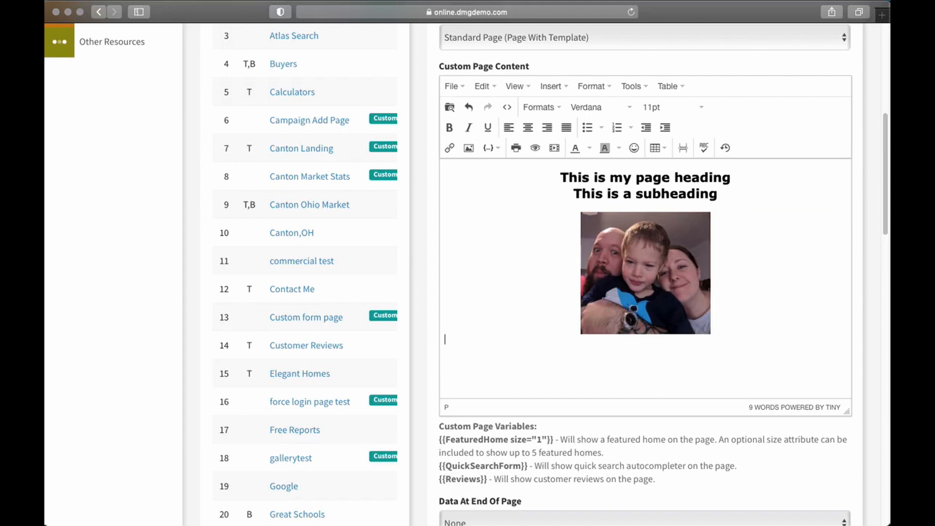
Add the text "click here" on its own line below the photo.
click(554, 87)
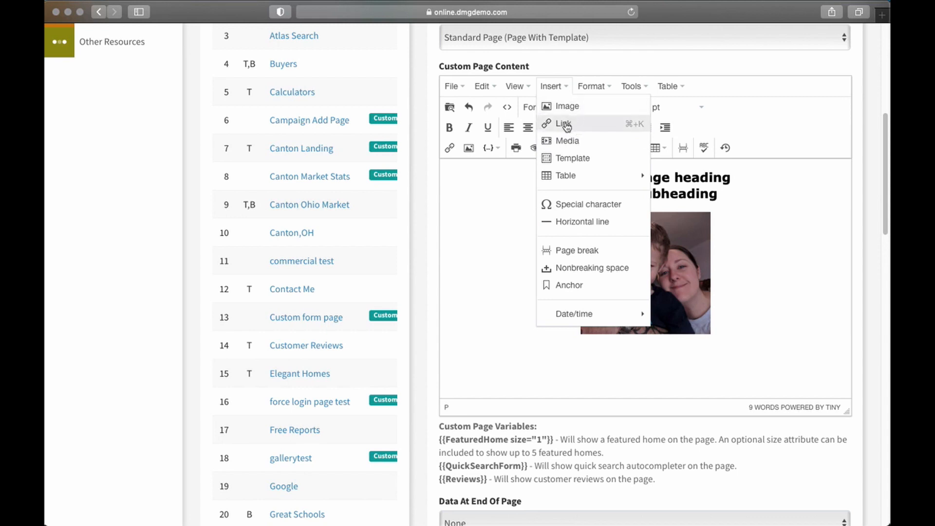
click(564, 88)
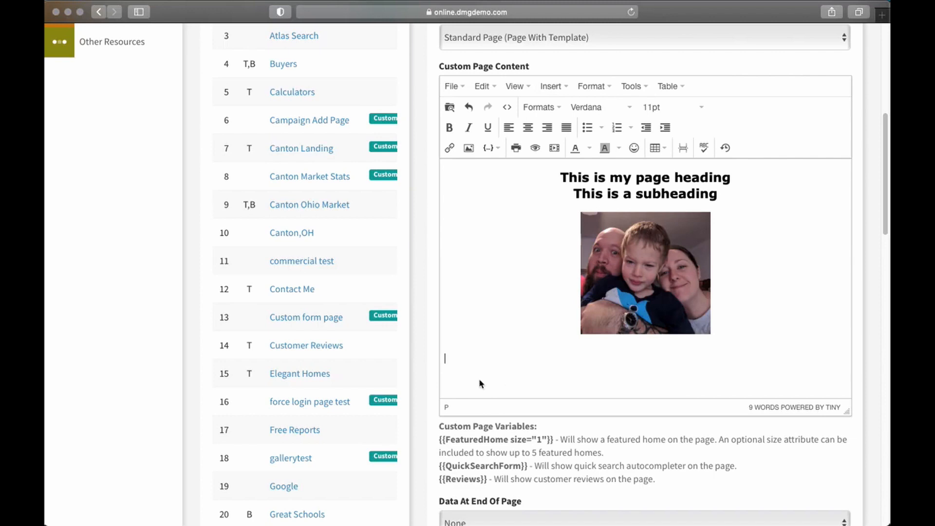
text(click here)
double_click(466, 358)
click(451, 149)
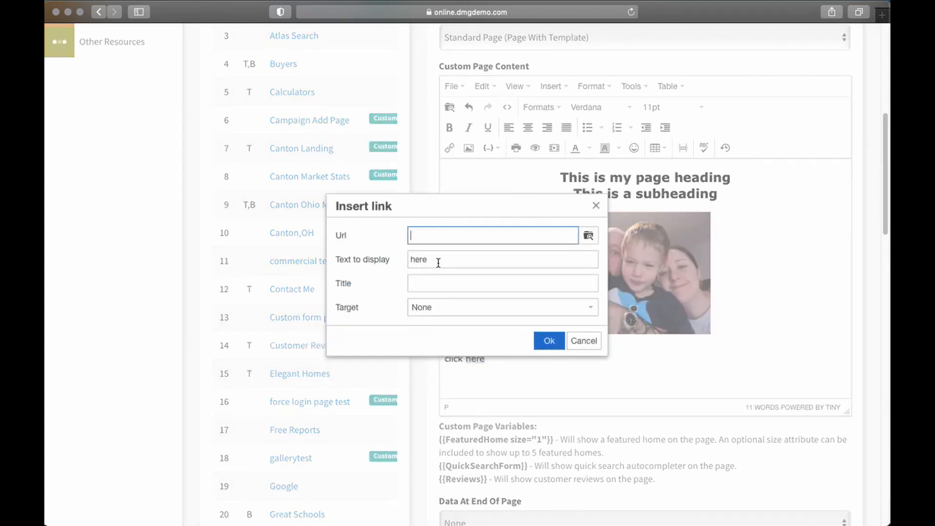
click(424, 235)
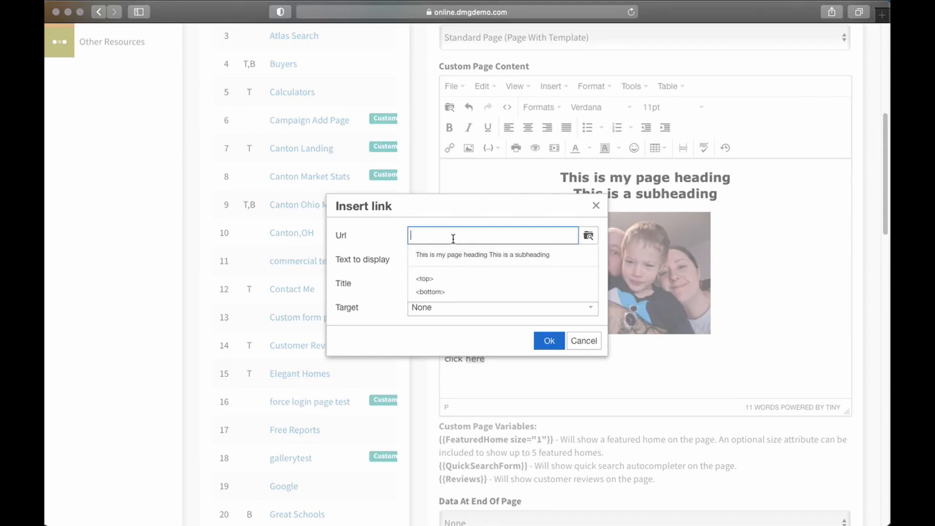
text(http)
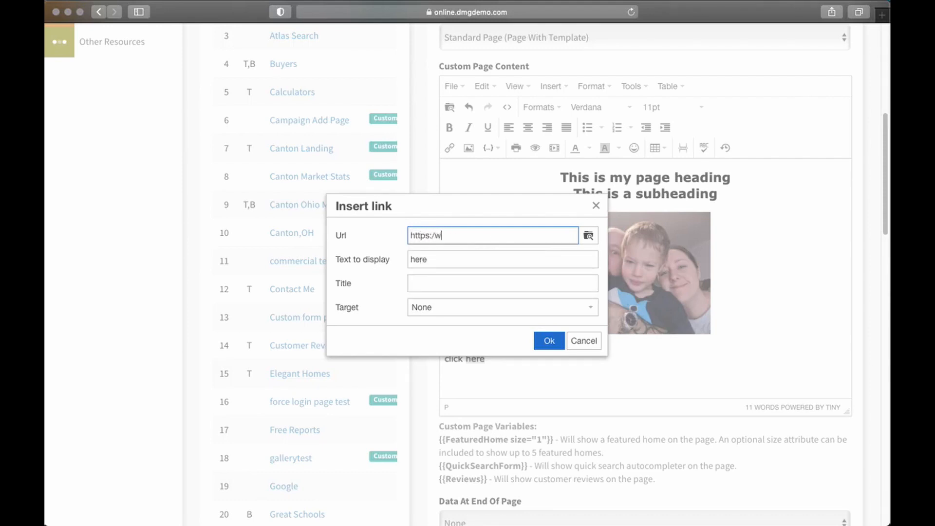
text(s://www.yah)
key(BackSpace)
key(BackSpace)
key(BackSpace)
key(BackSpace)
text(.youtube.com)
click(440, 316)
click(439, 344)
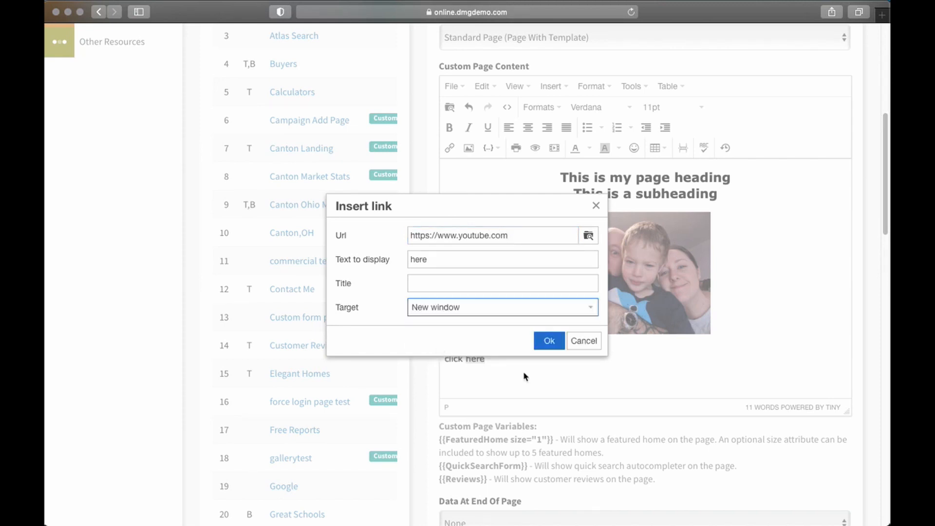
click(549, 340)
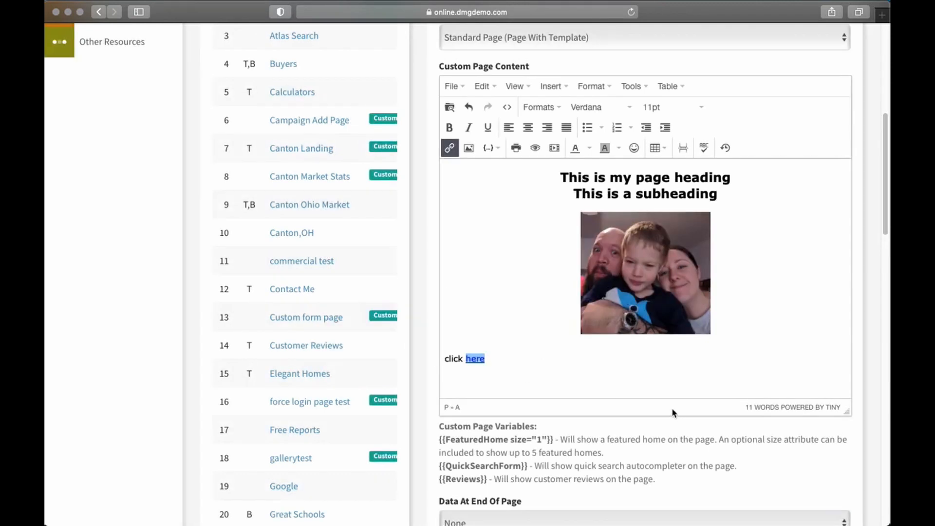
click(495, 360)
key(Return)
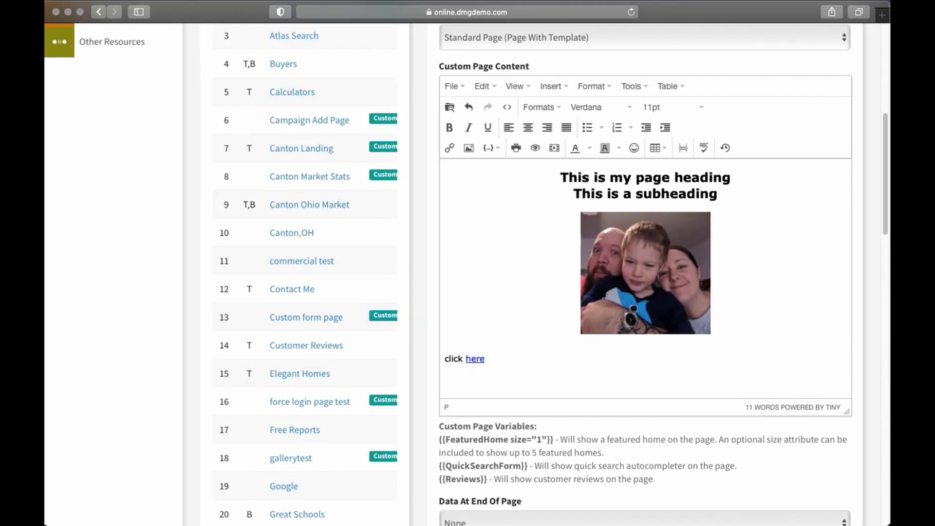
click(551, 86)
click(576, 141)
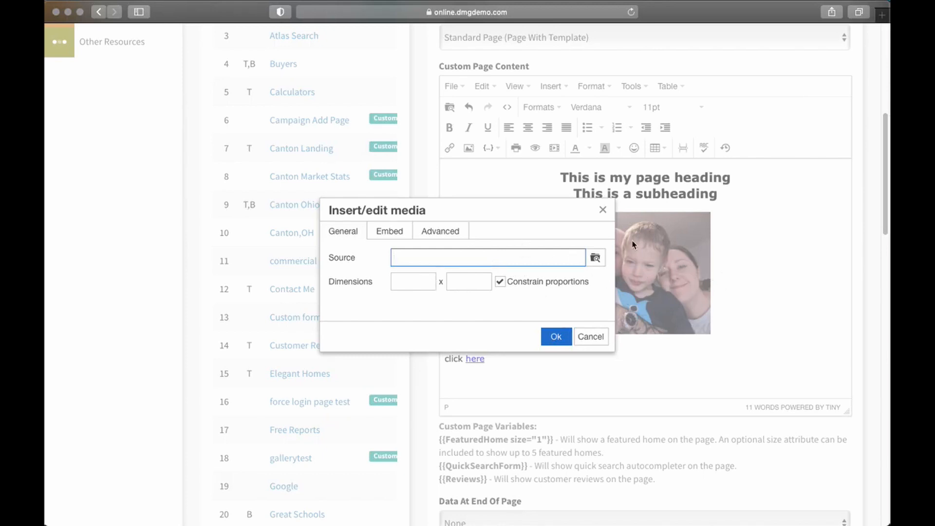
click(596, 259)
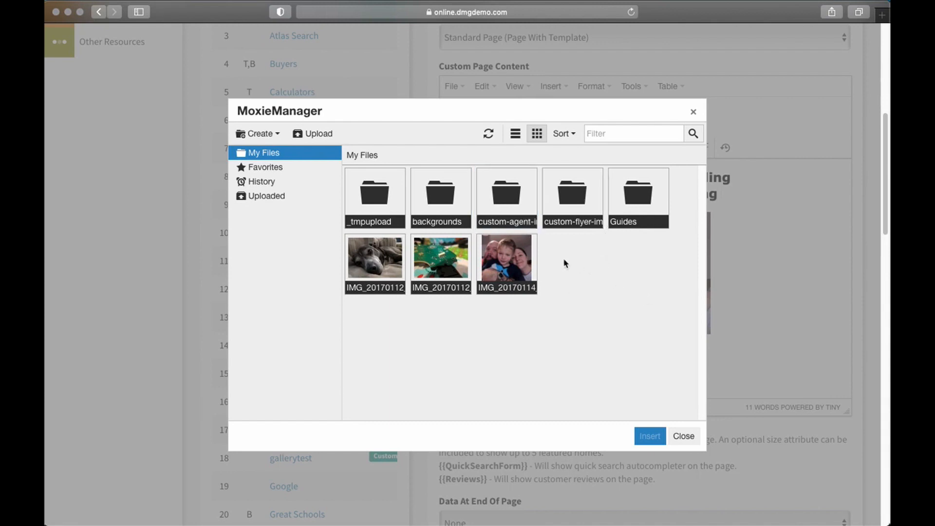
click(684, 436)
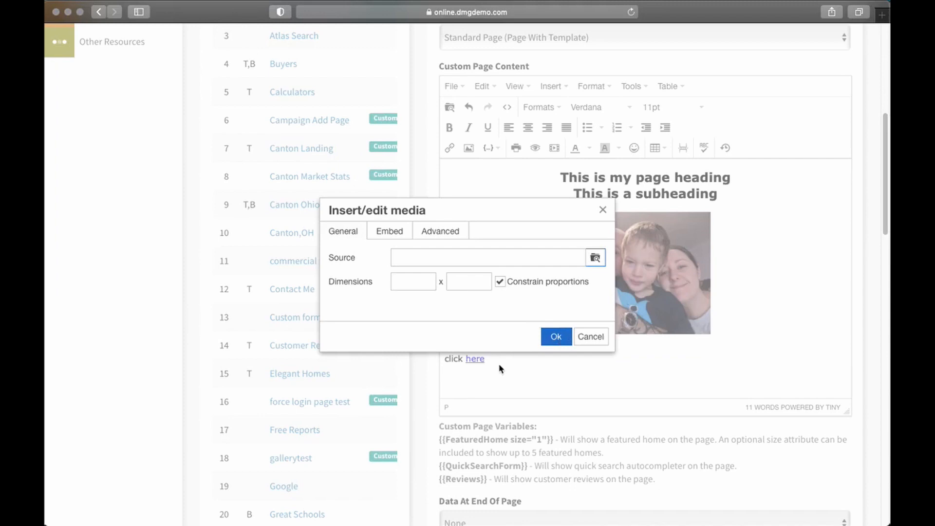
click(605, 341)
Insert the AVM Search Form variable in a new paragraph below the link line and center it.
scroll(542, 379, down, 1)
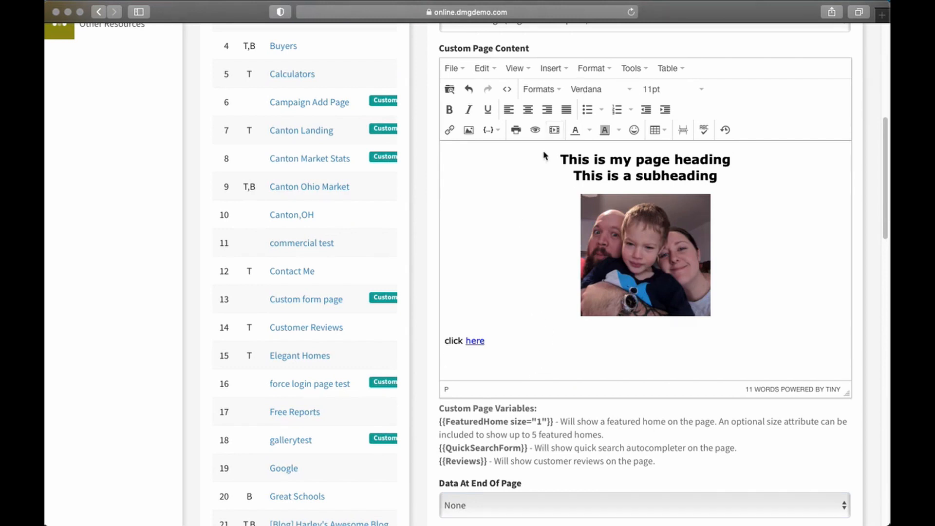
click(497, 341)
key(Return)
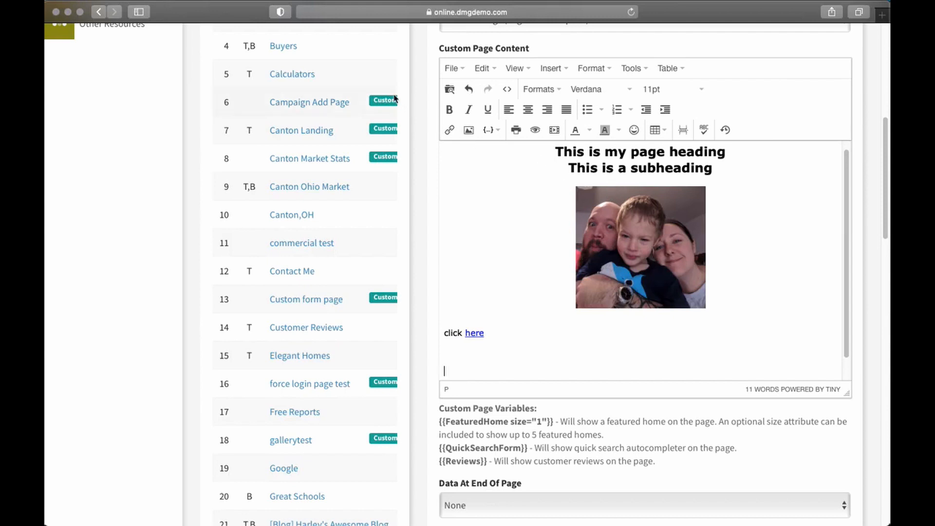
click(497, 131)
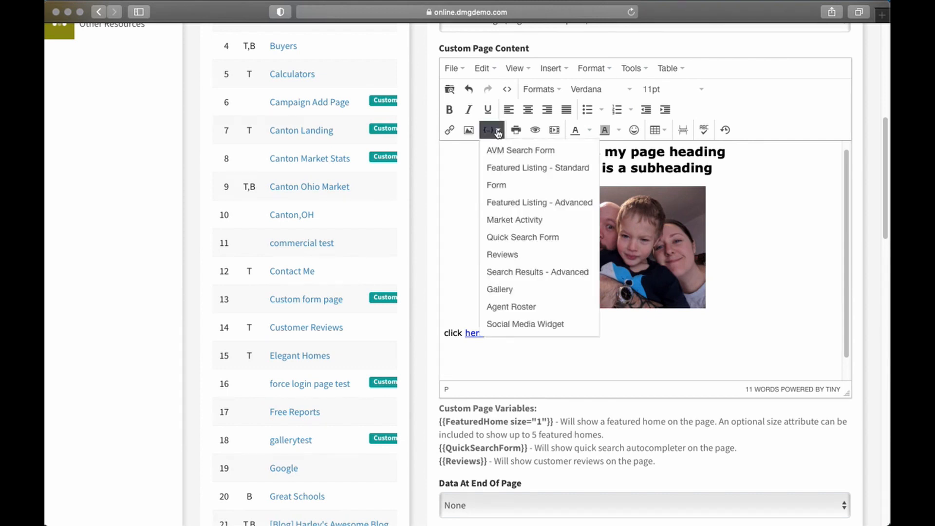
click(515, 153)
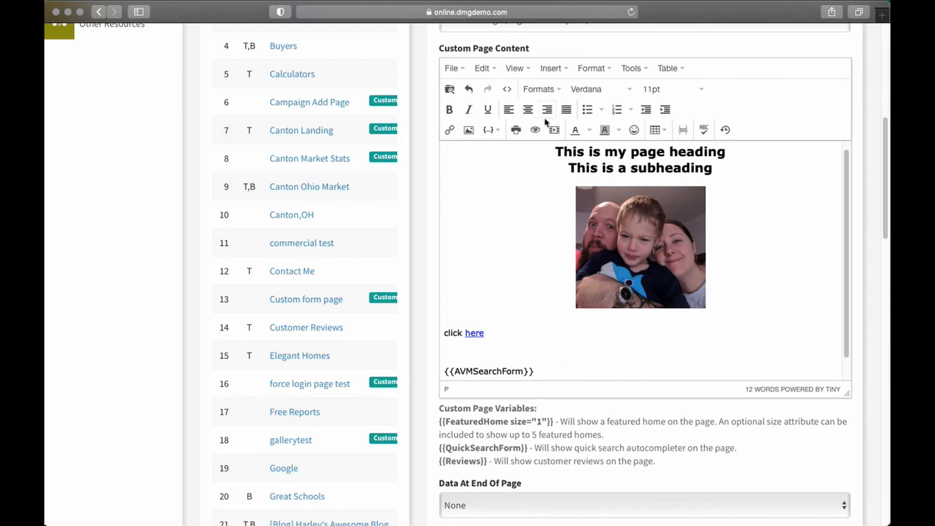
click(530, 111)
Set the page's Link Title to "zzz-test page".
scroll(675, 295, down, 1)
scroll(526, 330, down, 20)
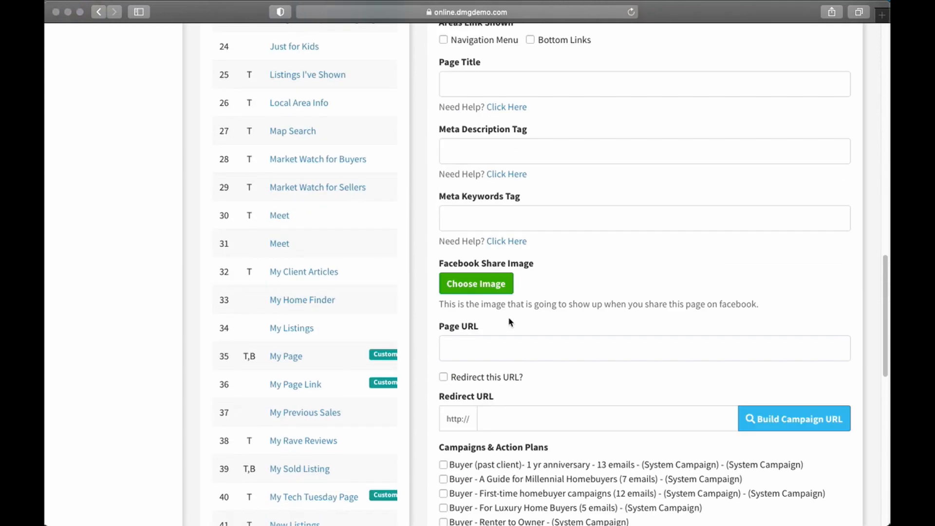
click(644, 397)
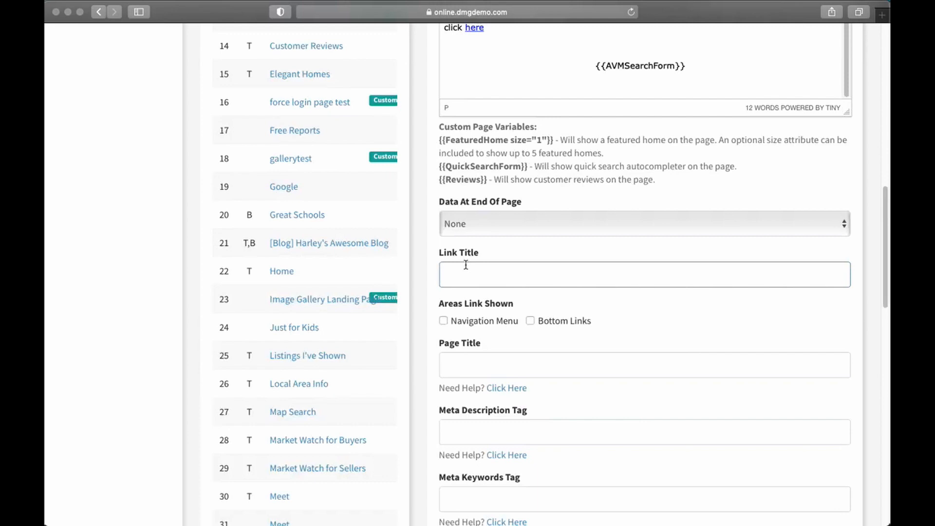
text(zzz-test page)
Submit the custom page without assigning any campaigns and open its link to view the published page.
scroll(433, 317, down, 1)
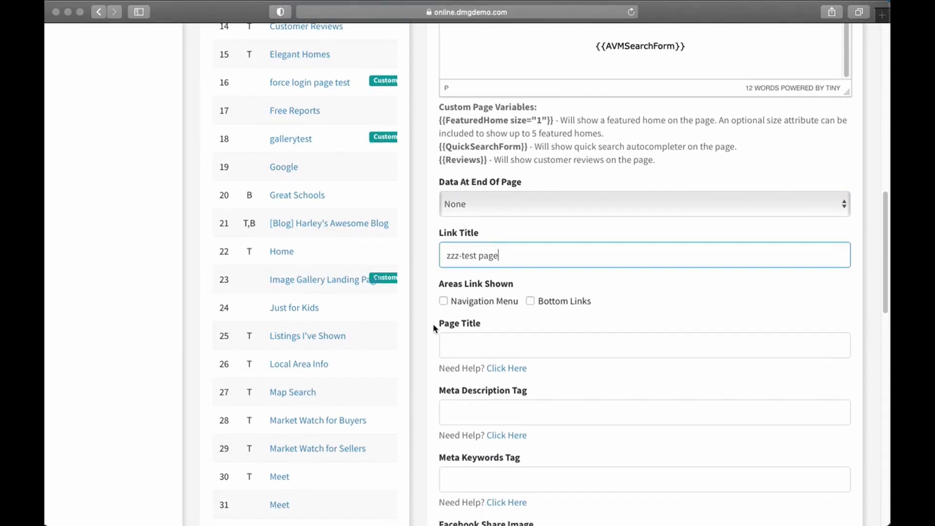
scroll(434, 327, down, 15)
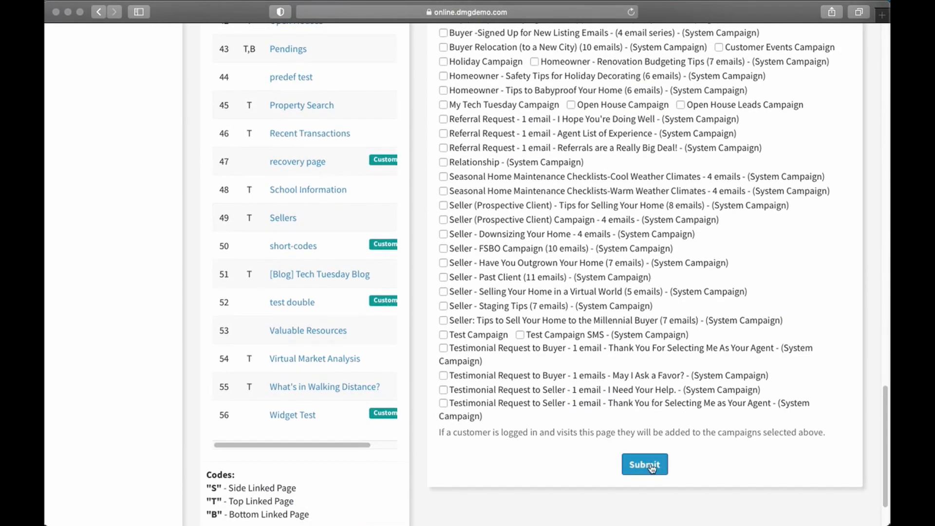
click(651, 468)
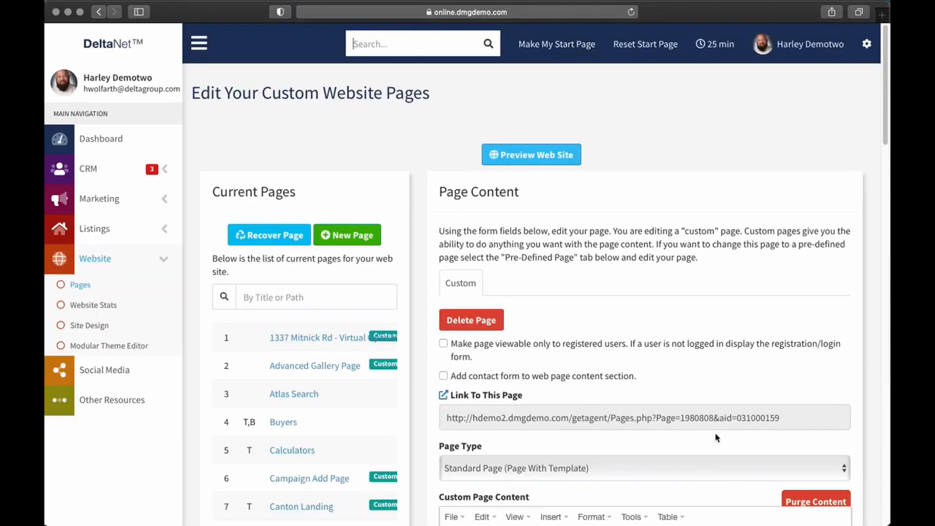
click(443, 394)
click(443, 395)
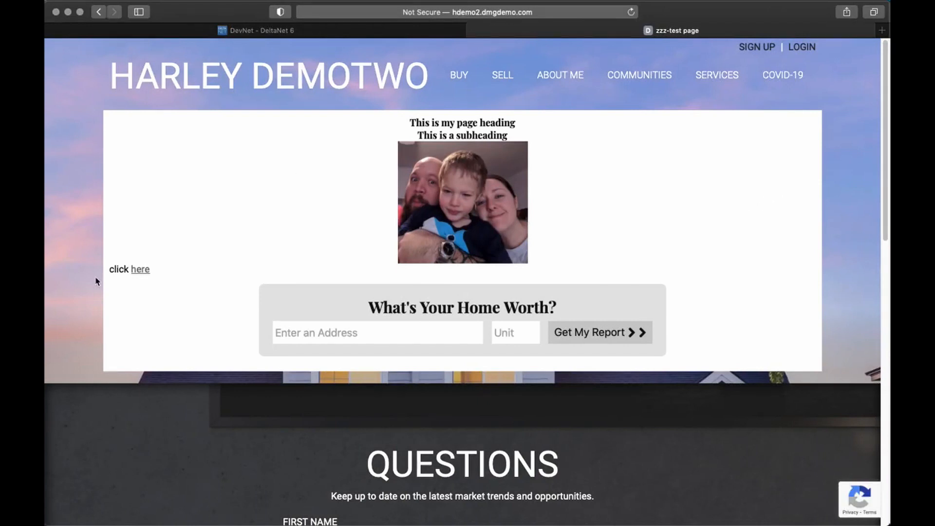
Test the "here" link on the published page, return to that page and try the home worth form's address field.
click(140, 273)
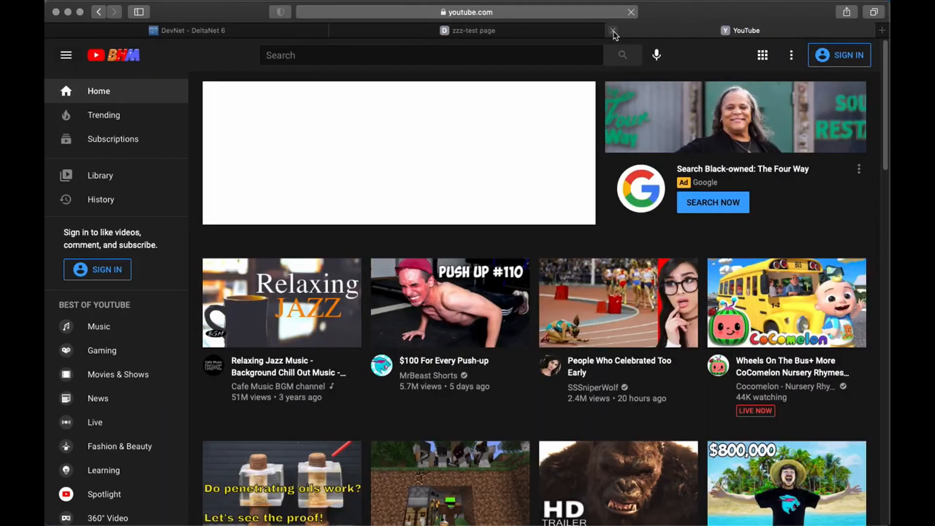
click(612, 31)
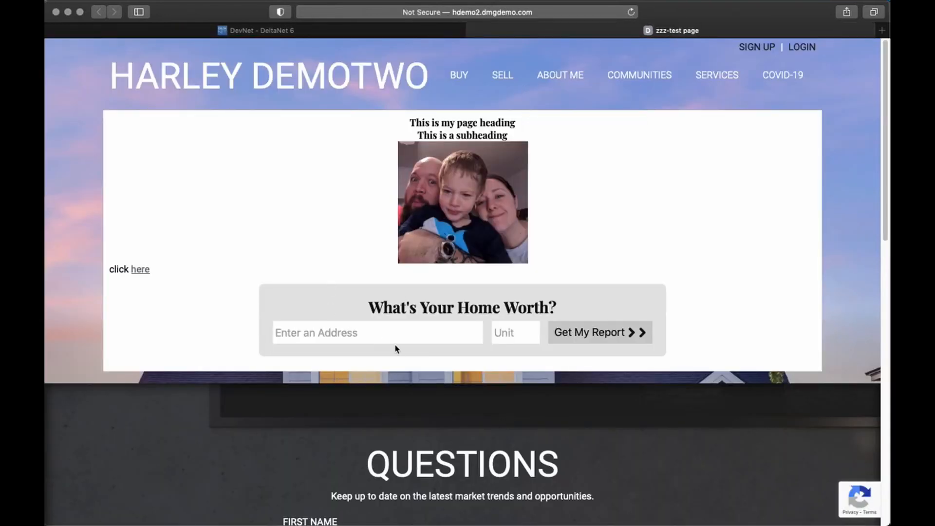
click(342, 335)
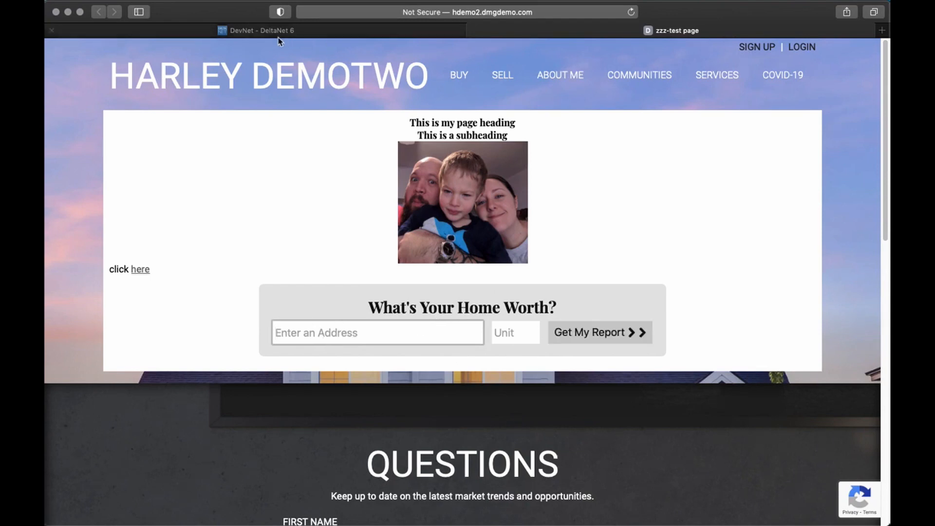
Return to the DeltaNet page editor and delete the AVMSearchForm variable from the custom page content.
click(264, 31)
scroll(427, 307, down, 5)
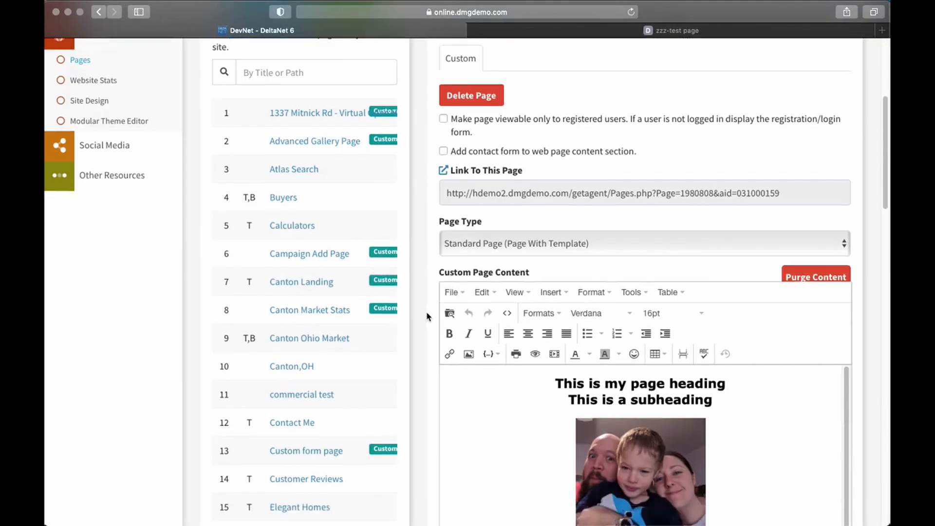
scroll(427, 314, down, 5)
click(726, 311)
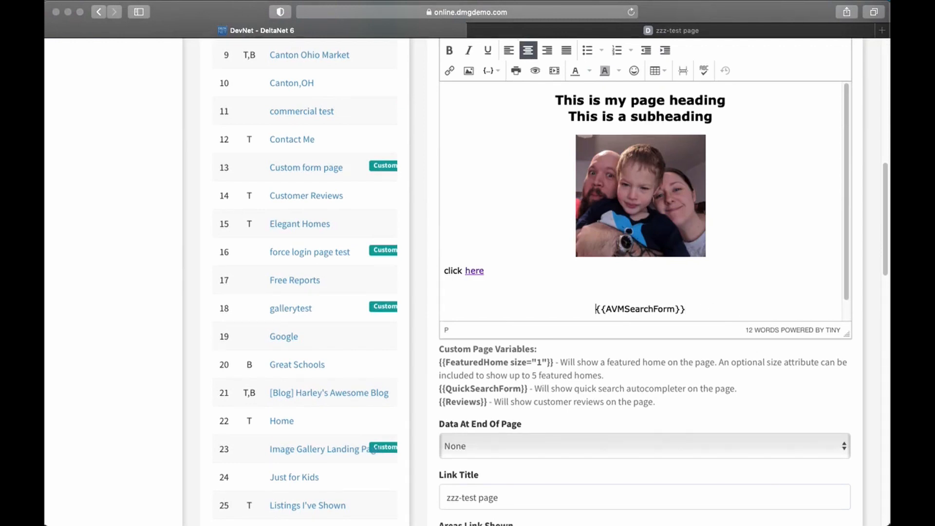
key(shift+super+Right)
key(BackSpace)
Insert the Featured Listing - Standard variable with size 5 below the link line.
click(492, 71)
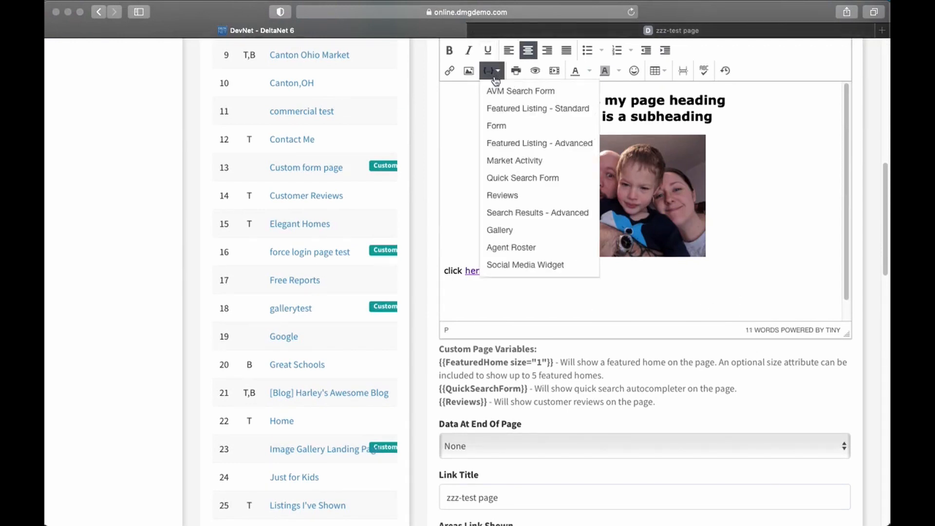
click(510, 109)
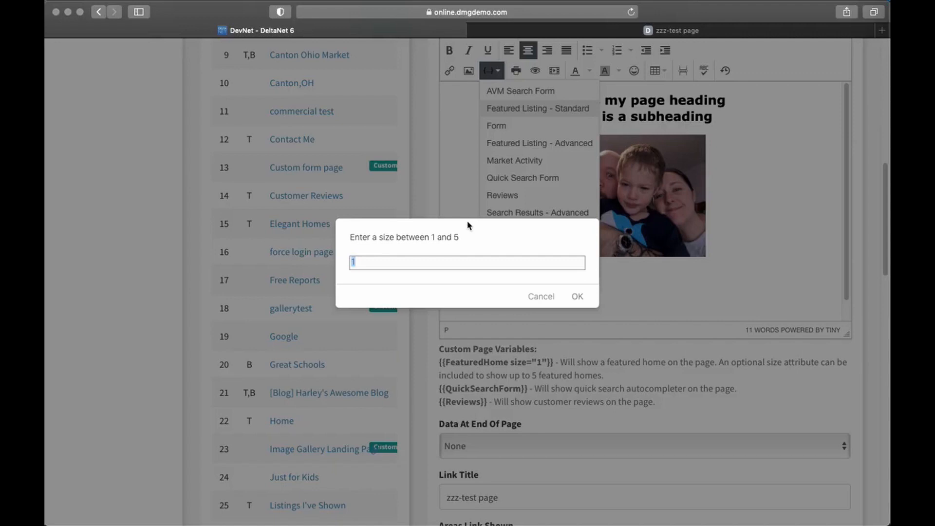
text(5)
click(577, 298)
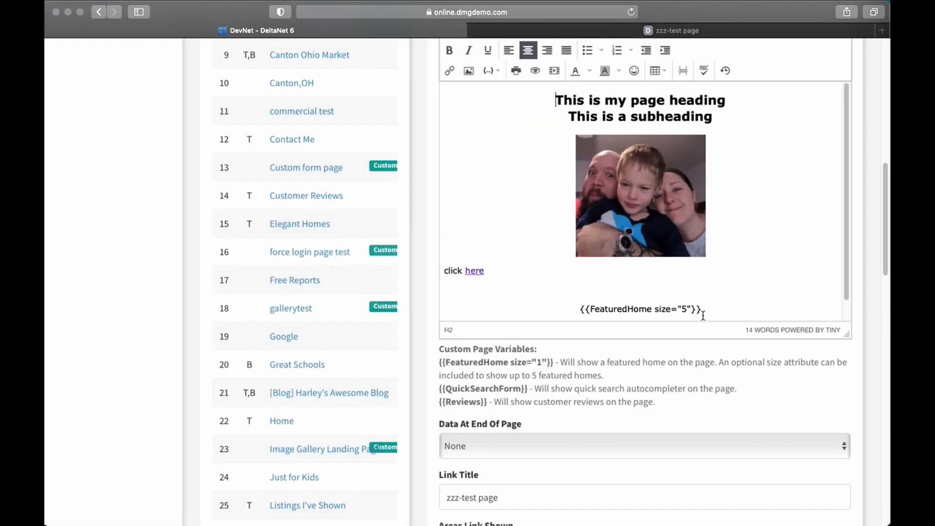
Submit the custom page and reload the published page to view the featured listings.
scroll(511, 385, down, 20)
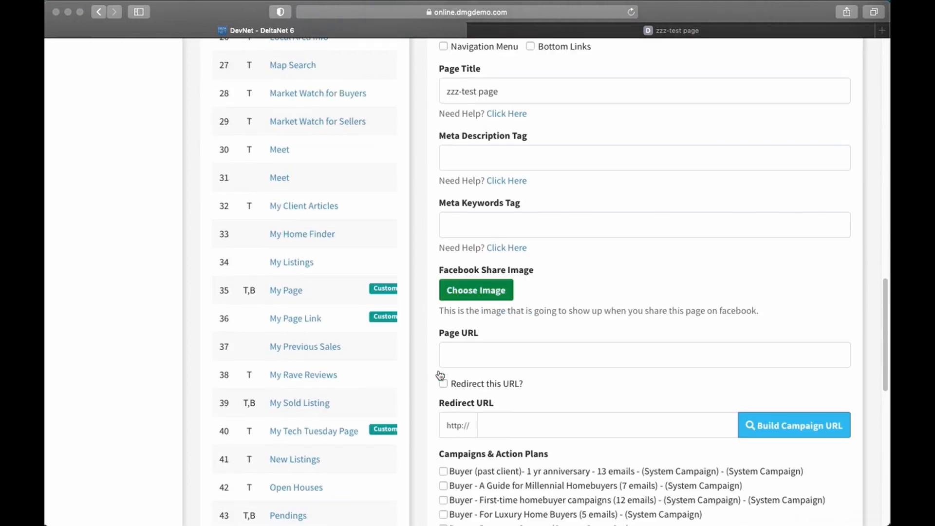
click(644, 519)
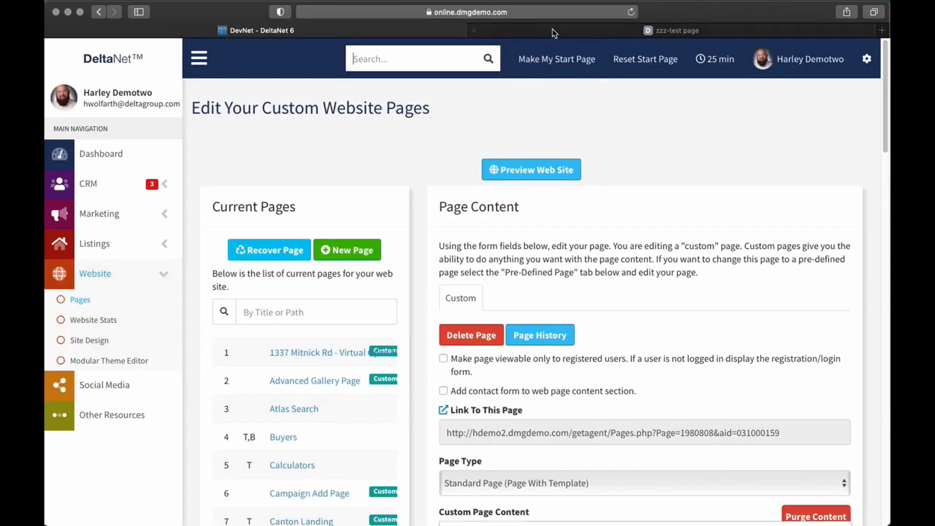
click(561, 33)
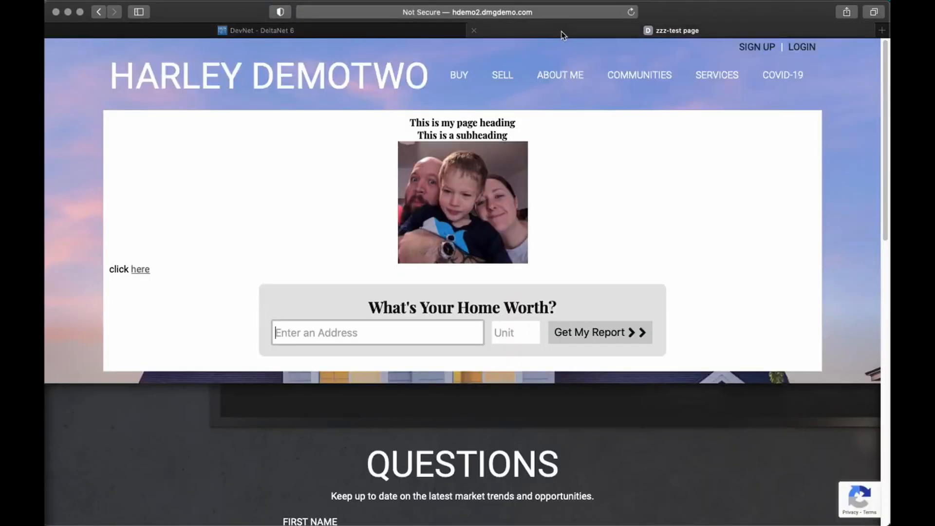
click(631, 12)
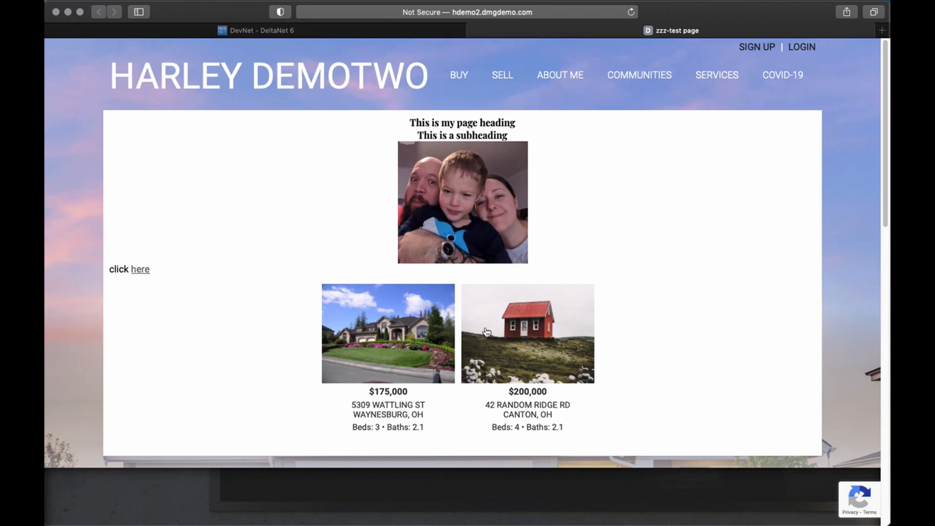
Return to the page editor and delete the FeaturedHome variable from the custom page content.
click(294, 31)
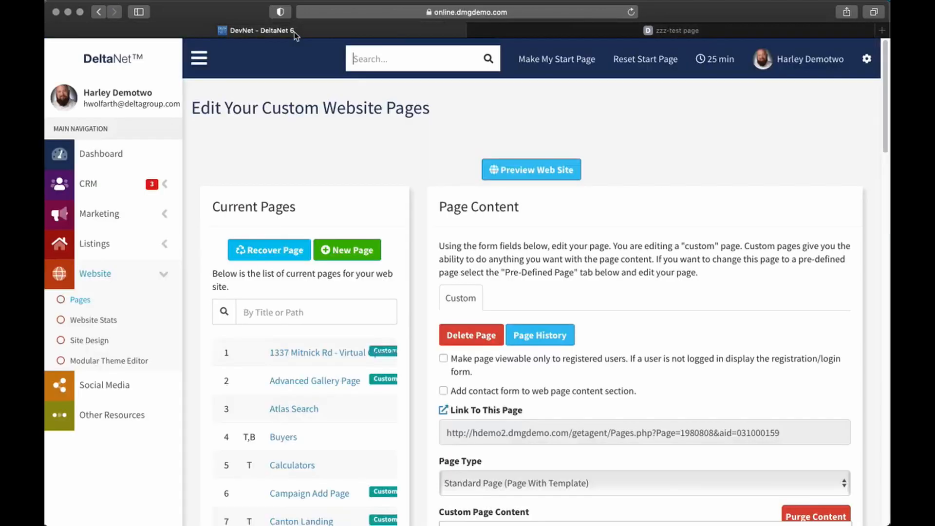
scroll(604, 340, down, 6)
scroll(602, 339, down, 3)
click(699, 331)
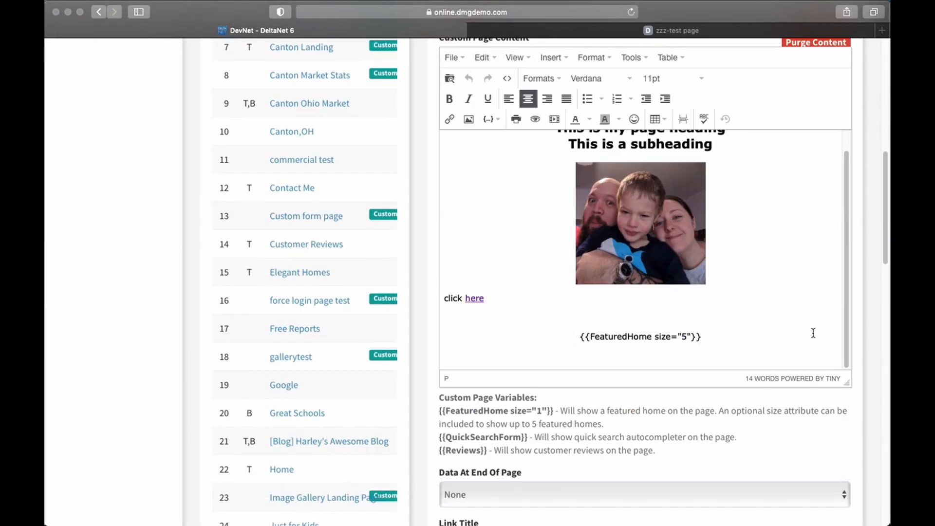
key(shift+End)
key(Delete)
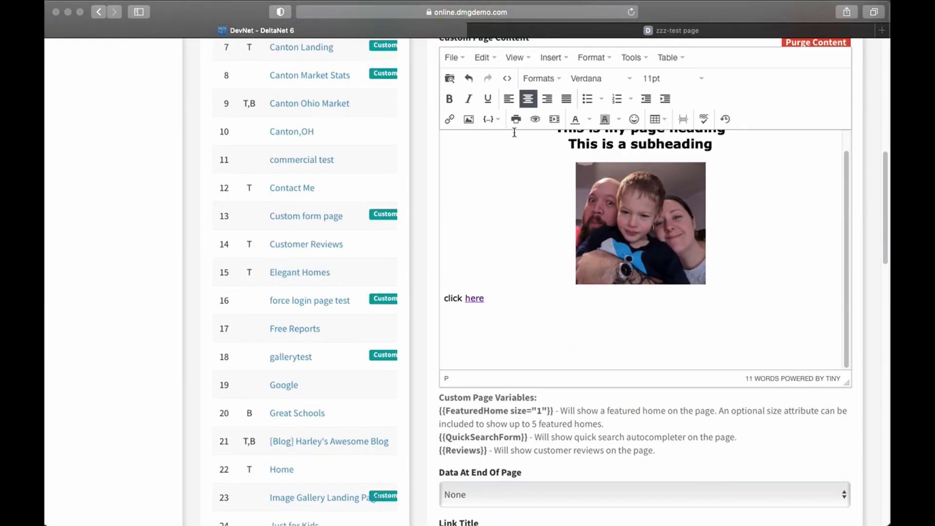
Insert the prebuilt New Lead Form, with new leads going into the Active group and the About and Confirmation messages shown.
click(491, 118)
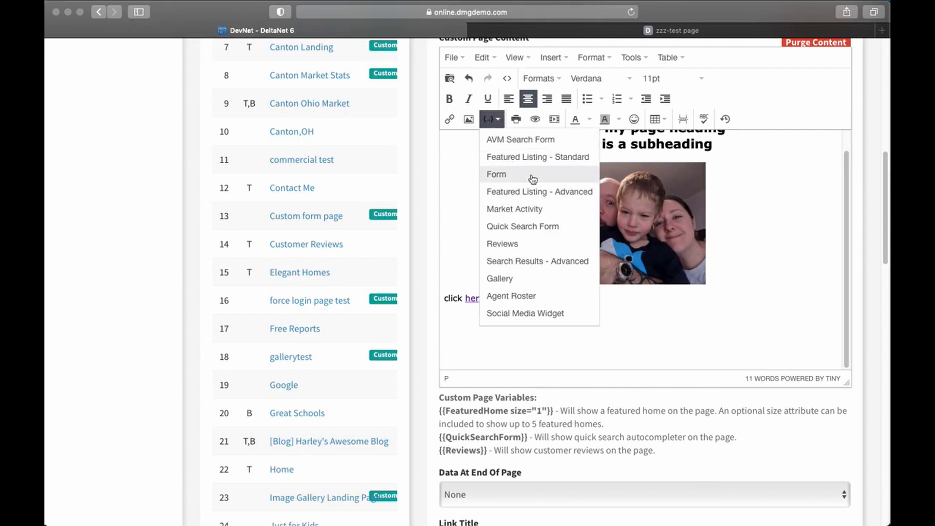
click(498, 176)
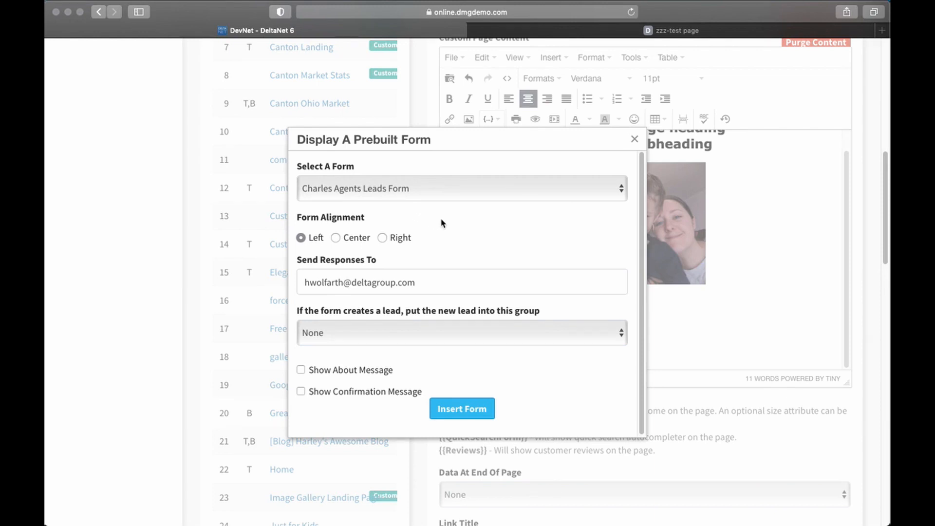
click(409, 184)
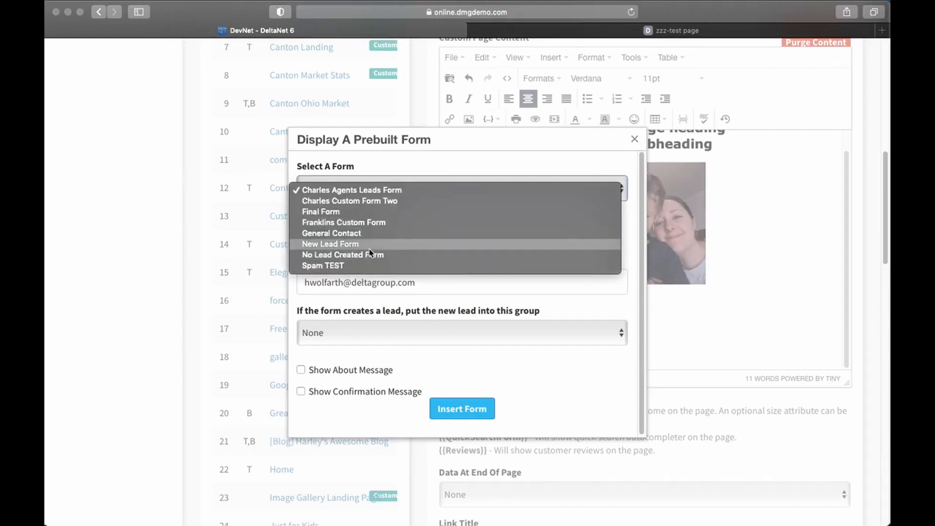
key(Escape)
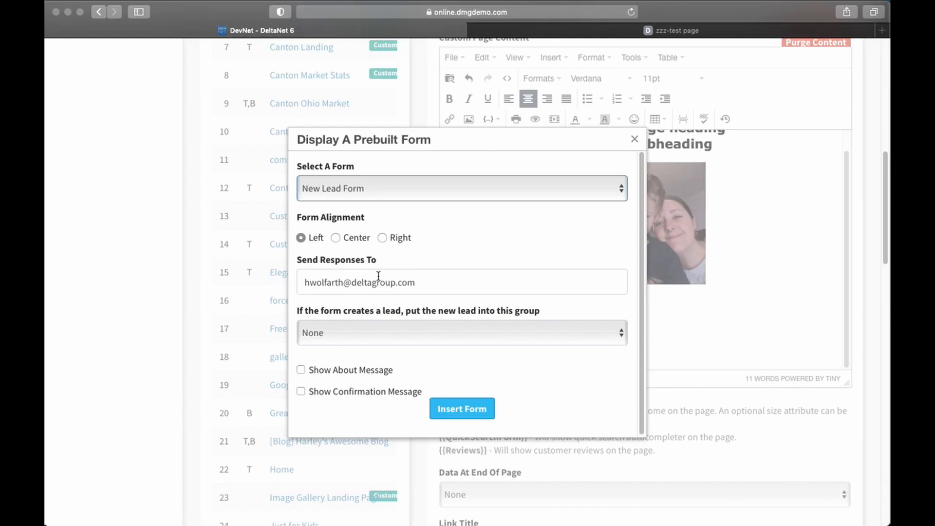
click(366, 336)
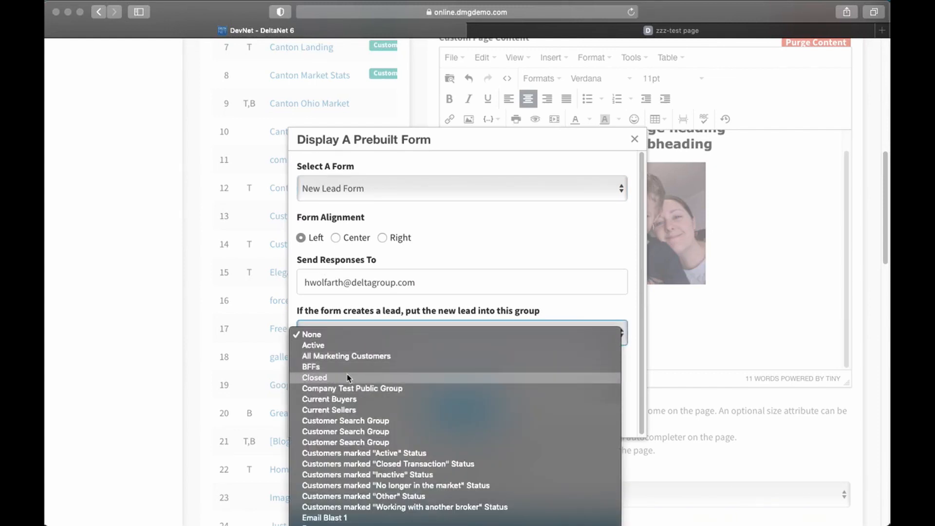
click(314, 345)
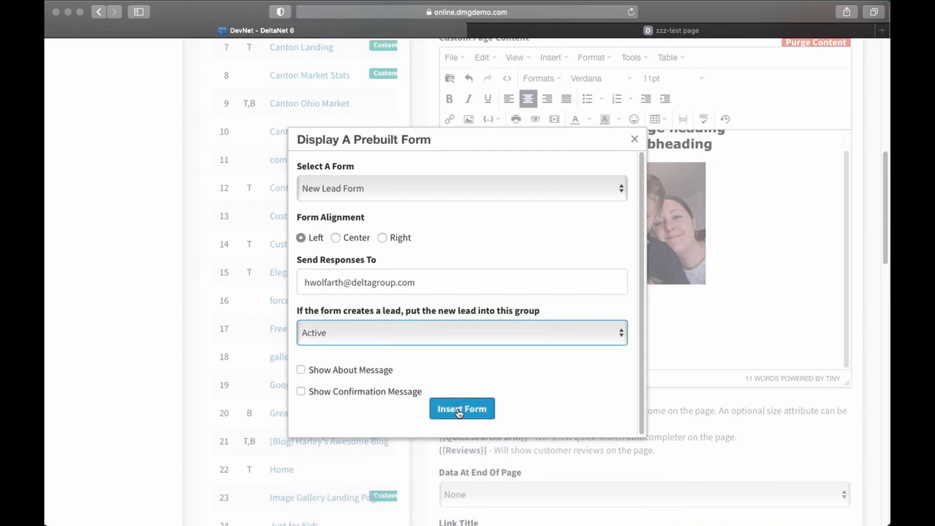
click(301, 369)
click(301, 391)
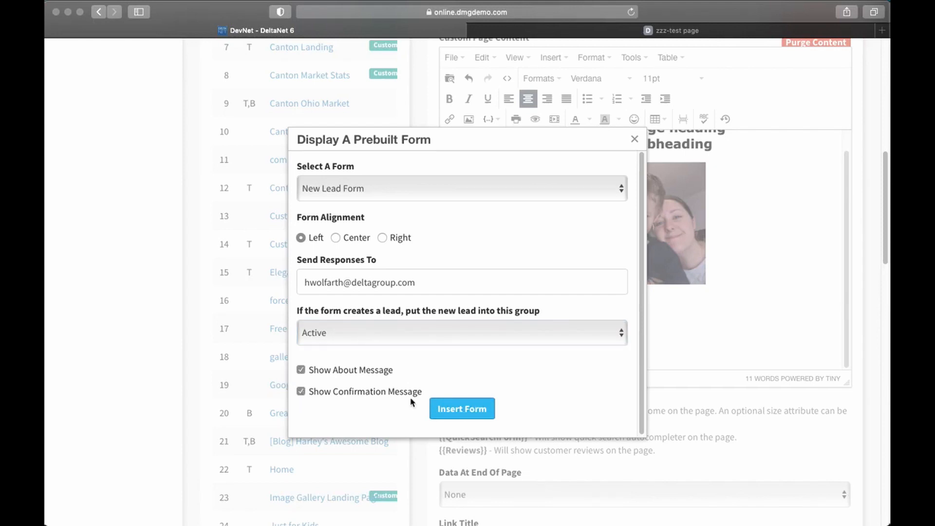
click(462, 408)
Submit the custom page, then reload the published page and check how the lead form is displayed.
scroll(539, 355, down, 3)
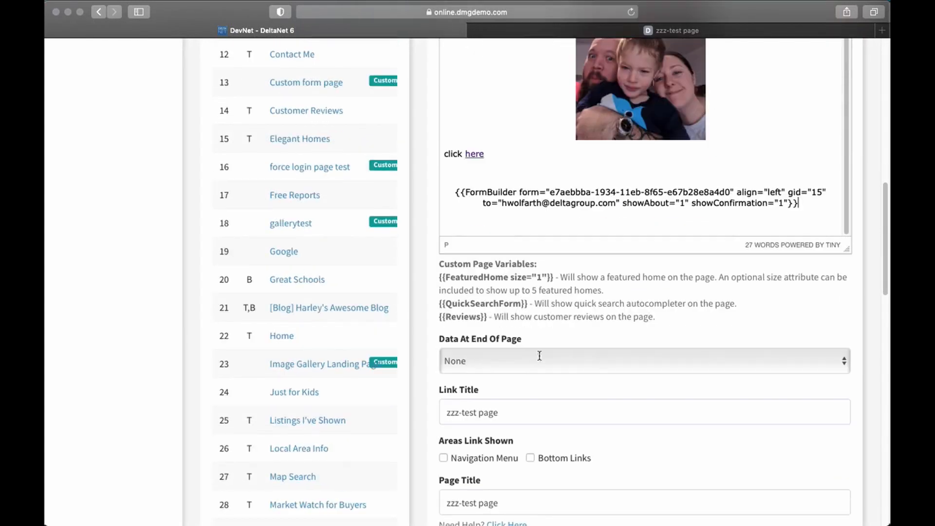
scroll(574, 312, down, 6)
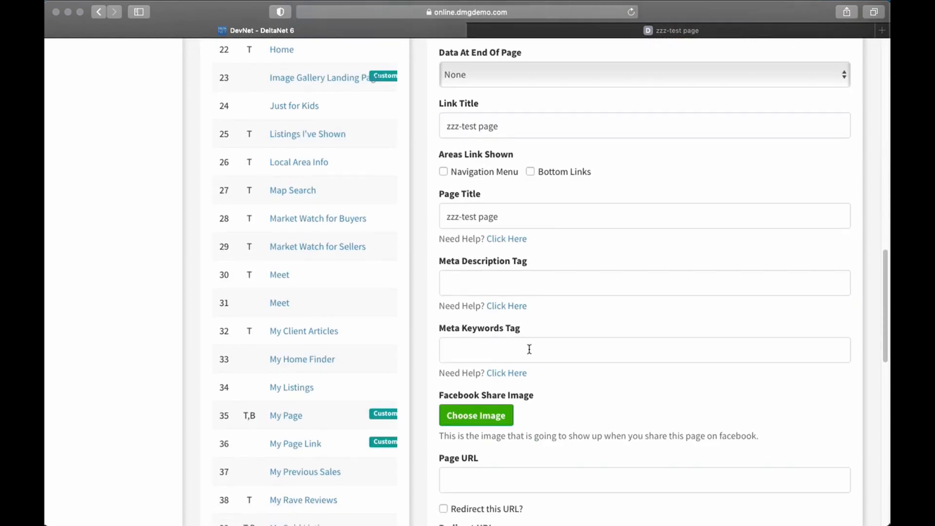
scroll(529, 349, down, 14)
click(643, 438)
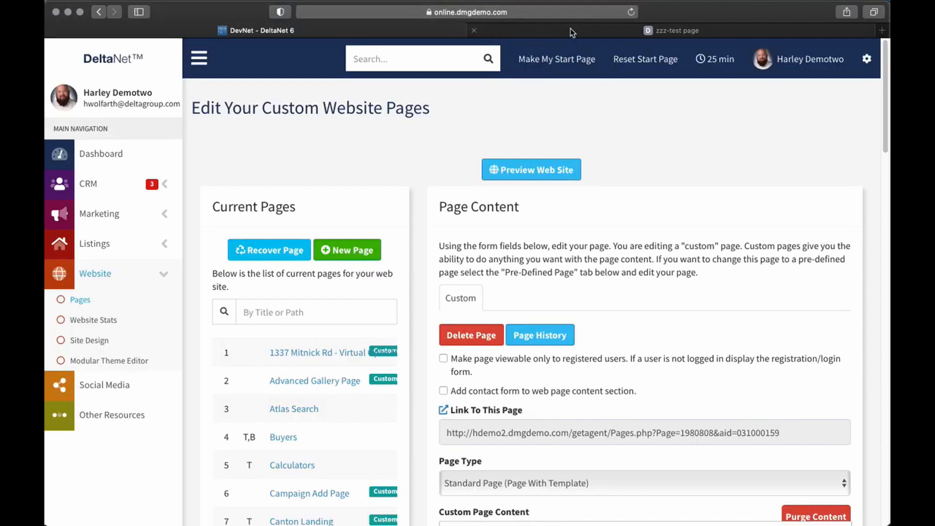
click(570, 28)
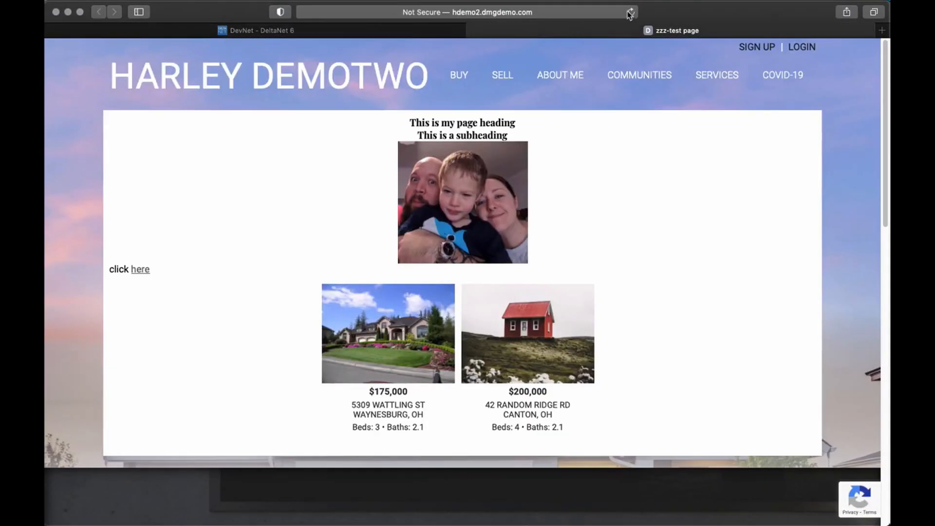
click(630, 12)
scroll(575, 165, down, 6)
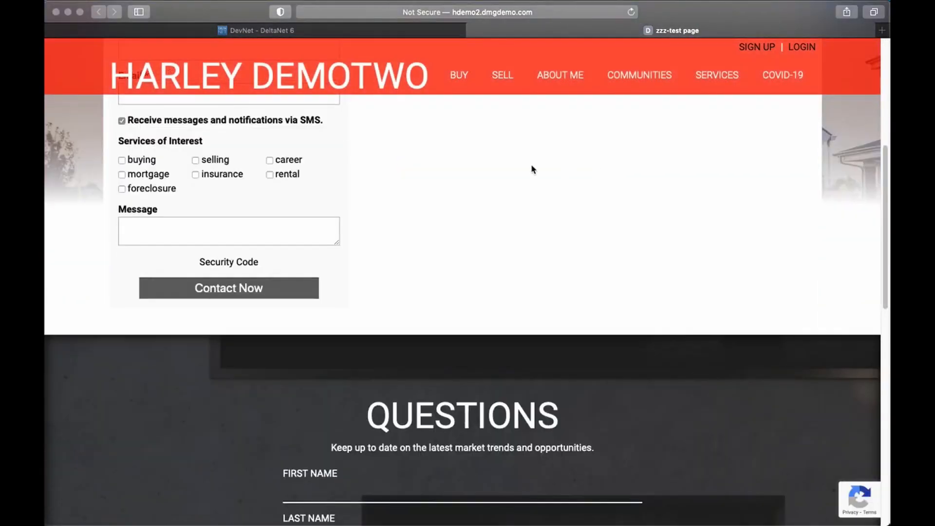
scroll(361, 234, up, 5)
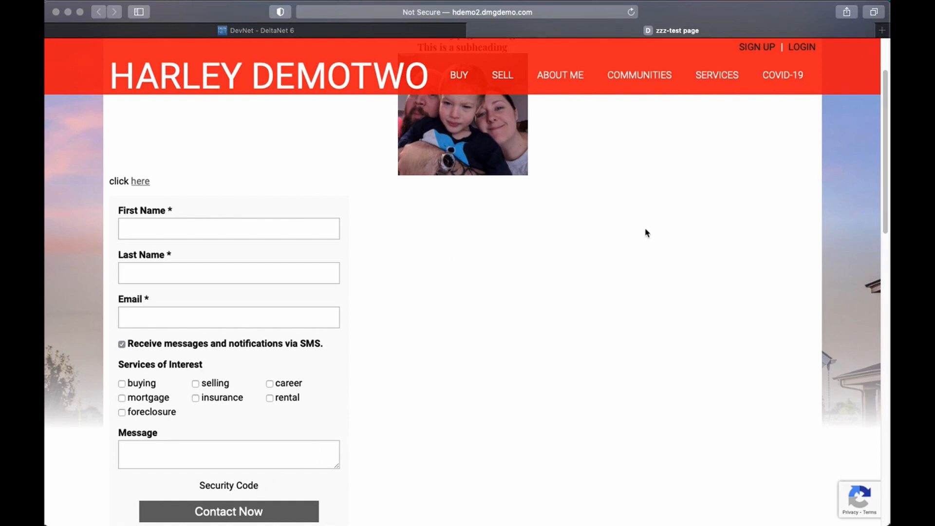
Return to the page editor and delete the FormBuilder variable from the custom page content.
click(305, 28)
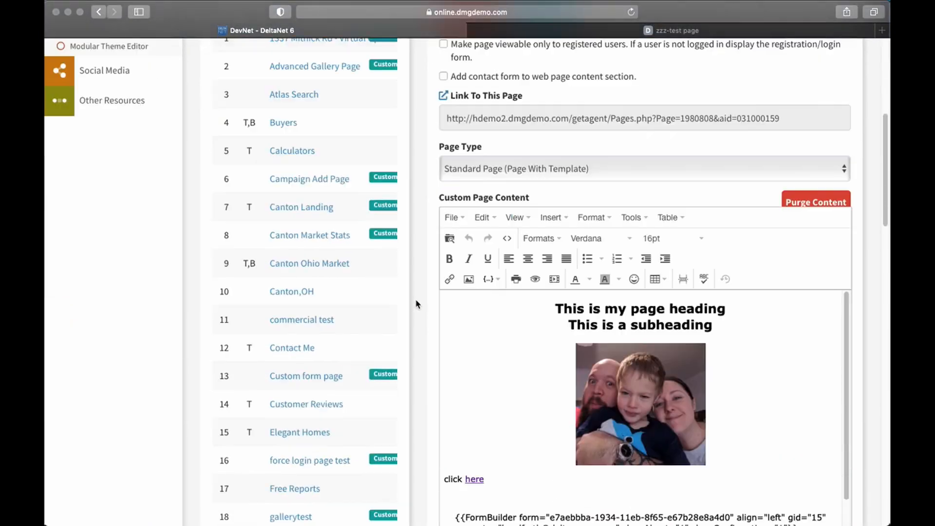
scroll(438, 297, down, 5)
drag(450, 347, 747, 365)
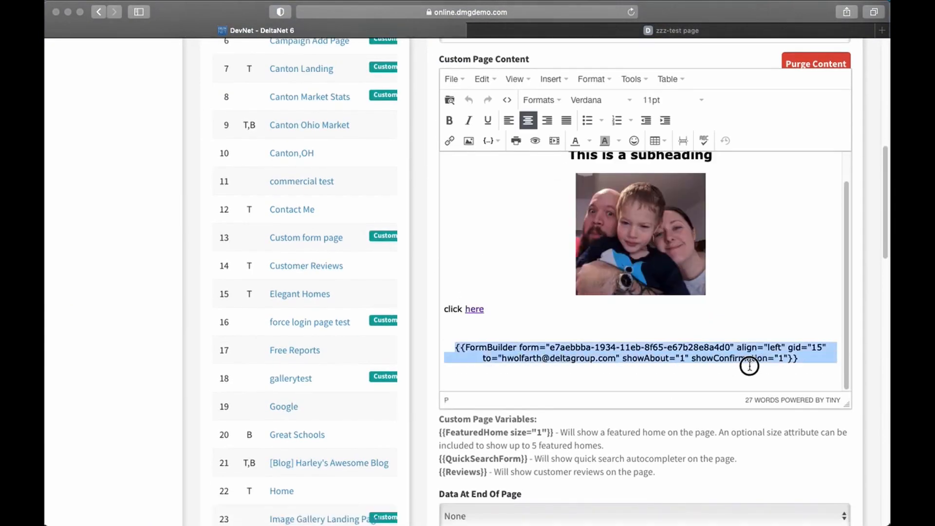
key(BackSpace)
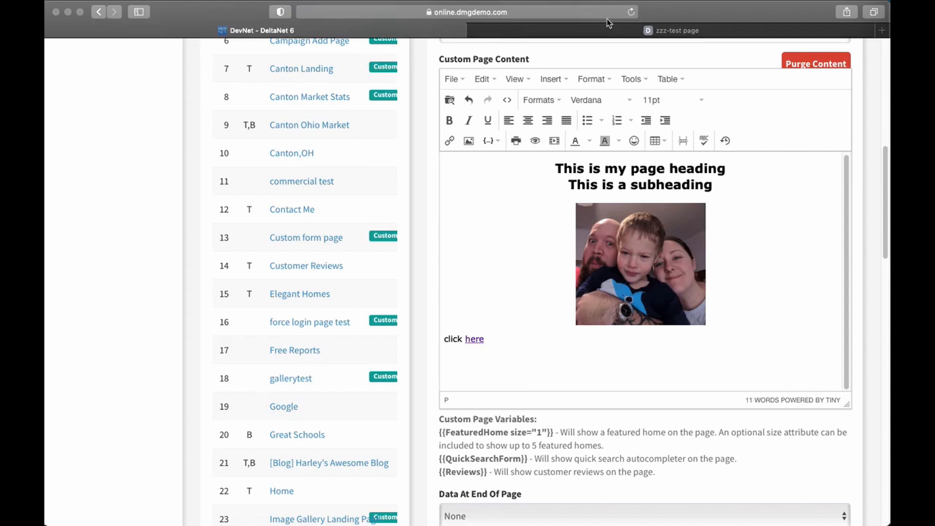
Set up an advanced featured listing search with 5 results, market massillon and IDX listings included.
click(496, 141)
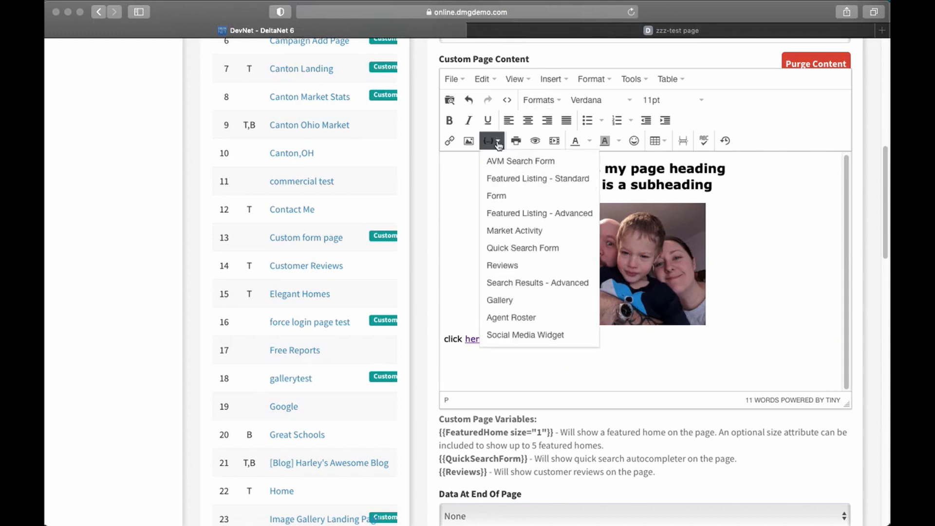
click(539, 214)
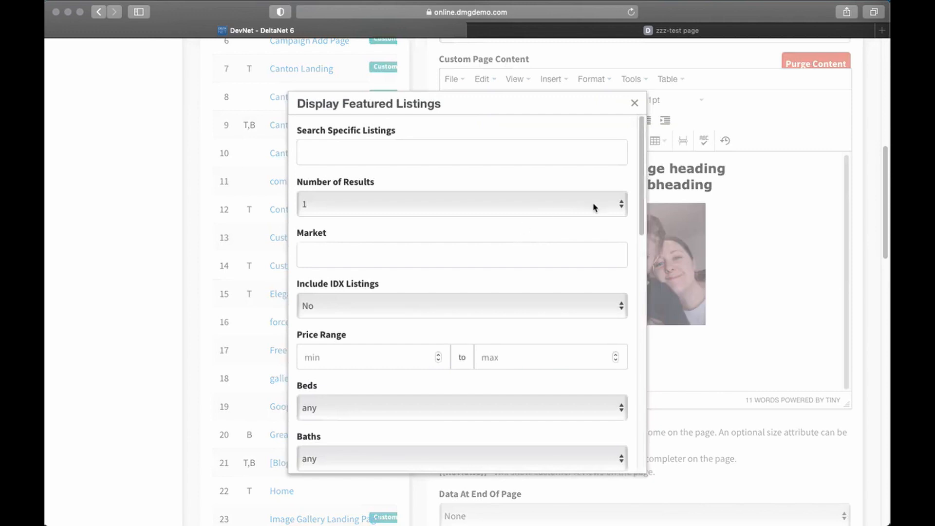
drag(639, 153, 623, 116)
click(384, 209)
click(453, 244)
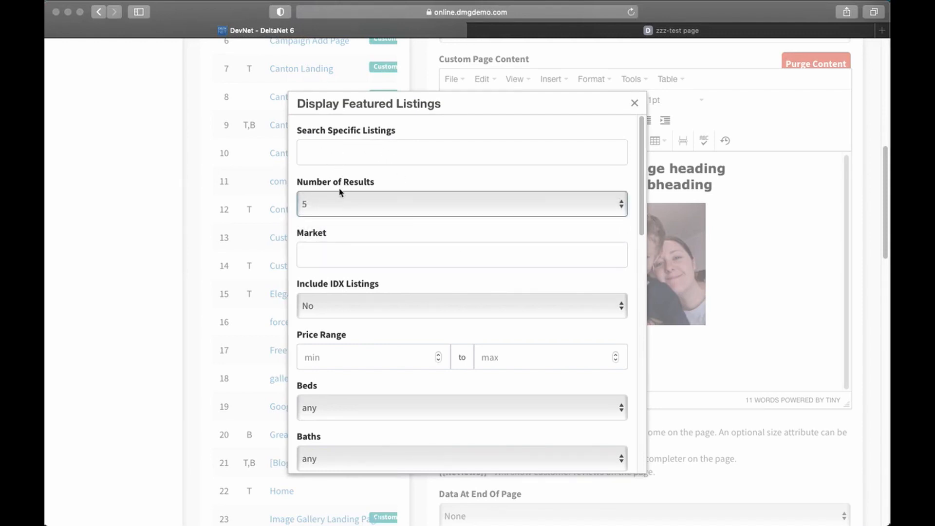
click(324, 251)
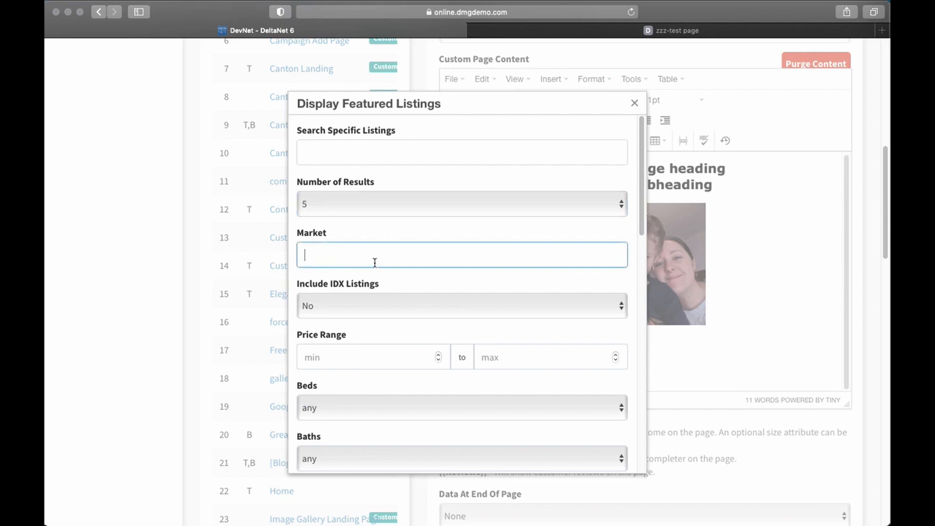
text(massillon)
click(352, 305)
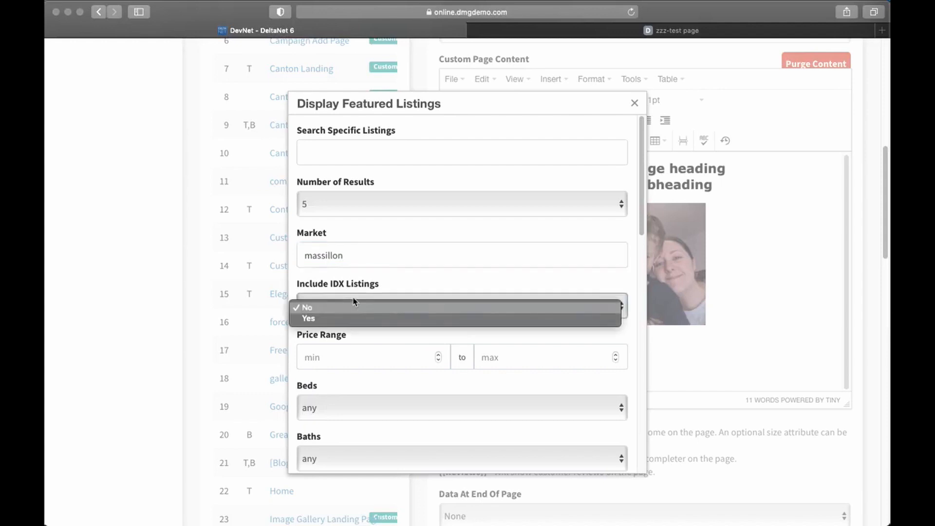
click(308, 317)
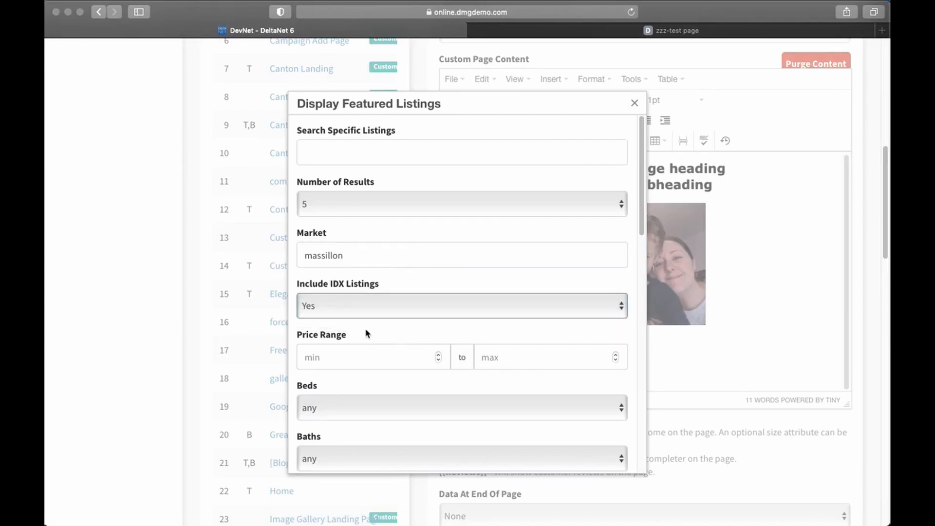
Examine the remaining featured listing filters and the specific listings search, and close the options without inserting anything.
scroll(358, 344, down, 6)
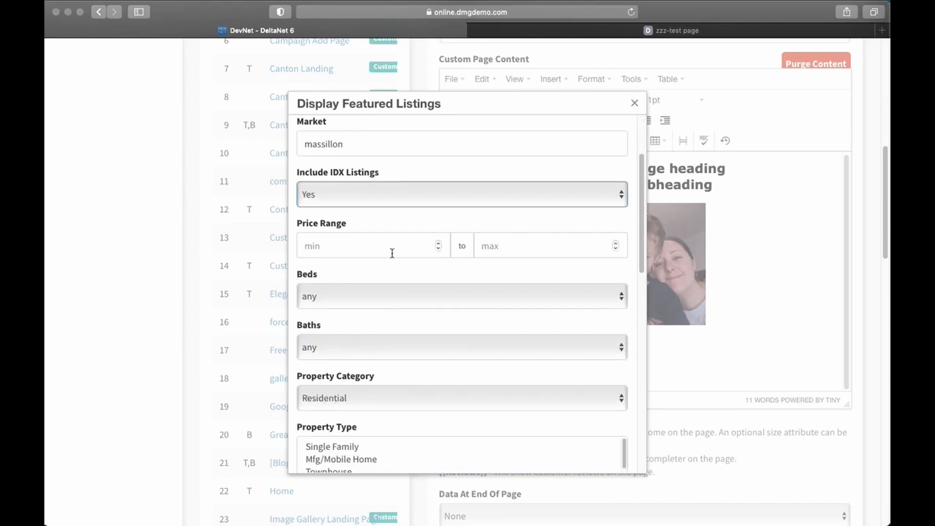
scroll(380, 331, down, 10)
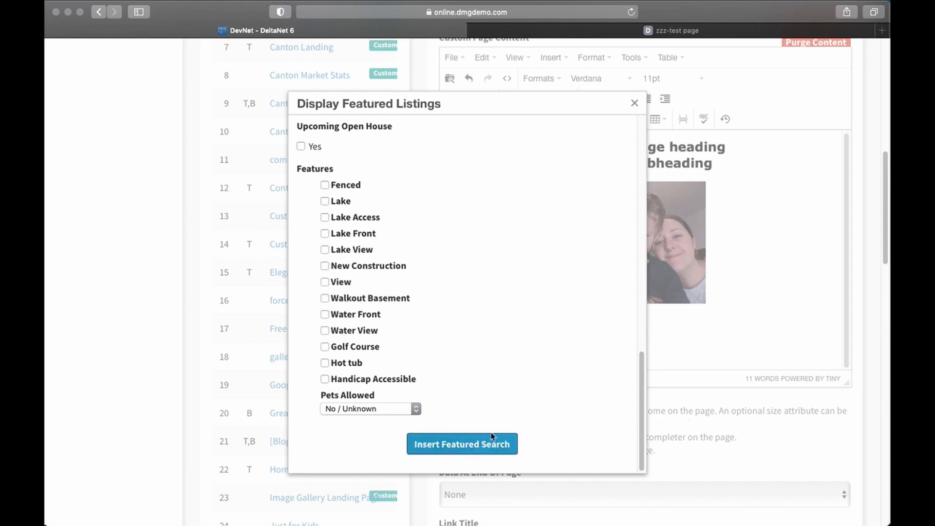
drag(641, 354, 639, 100)
click(429, 161)
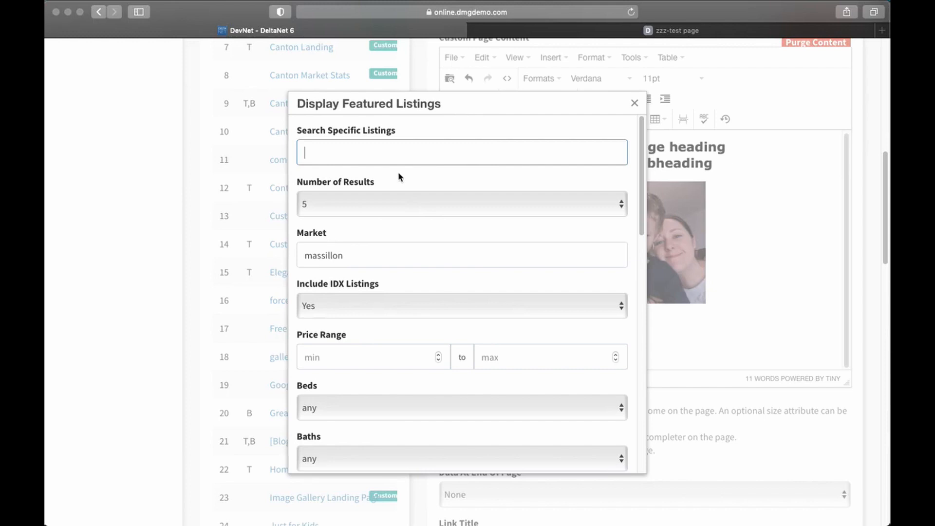
click(634, 103)
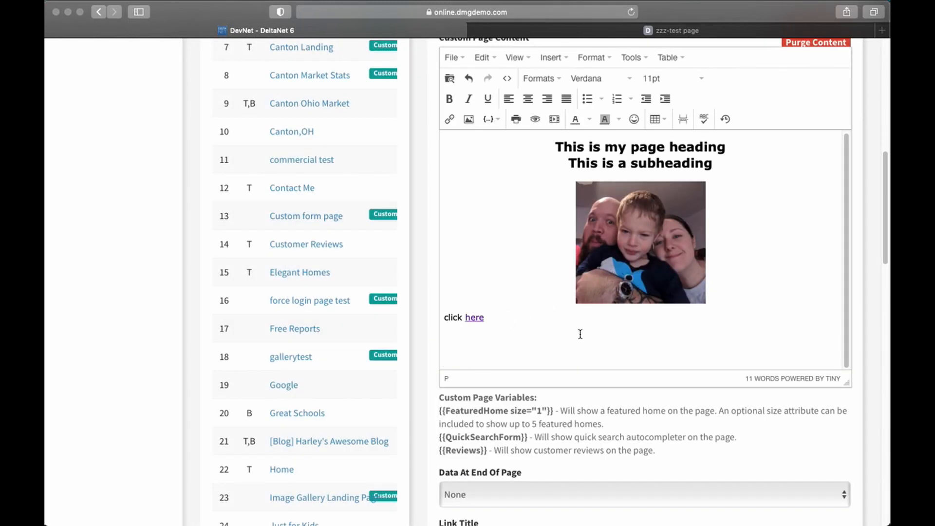
Start a market activity summary variable with the time range Month and the state Ohio.
click(497, 122)
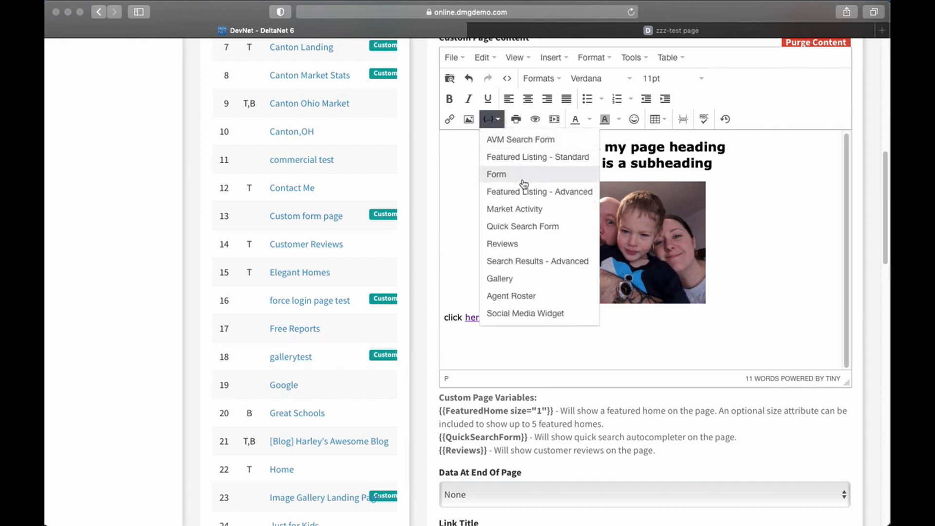
click(514, 210)
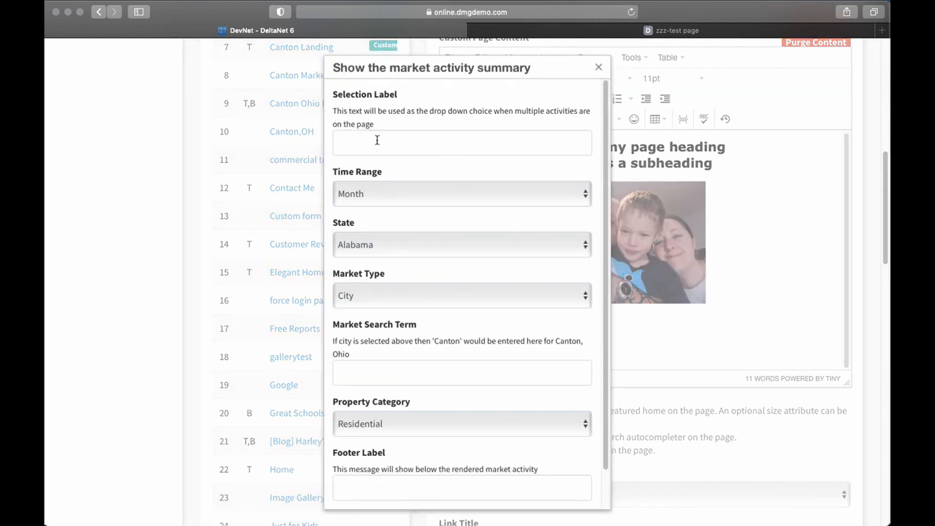
click(434, 141)
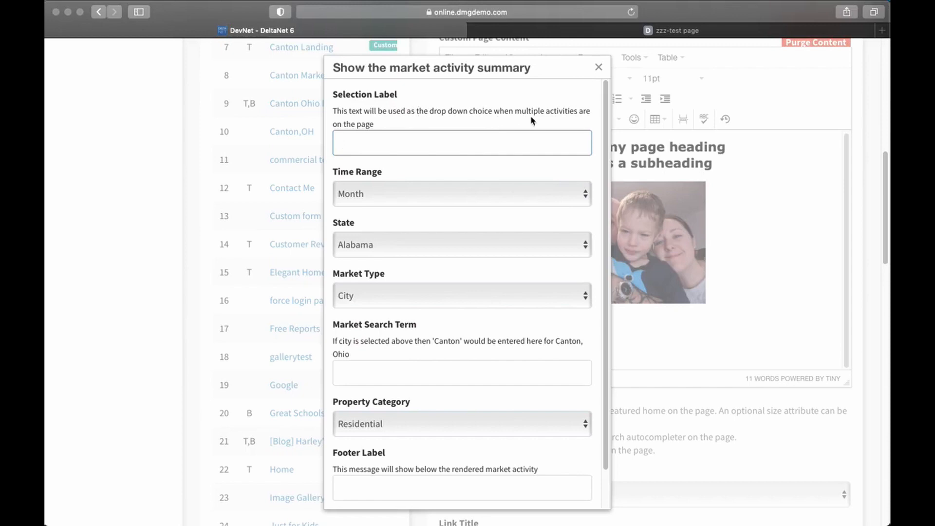
click(361, 139)
scroll(385, 166, up, 2)
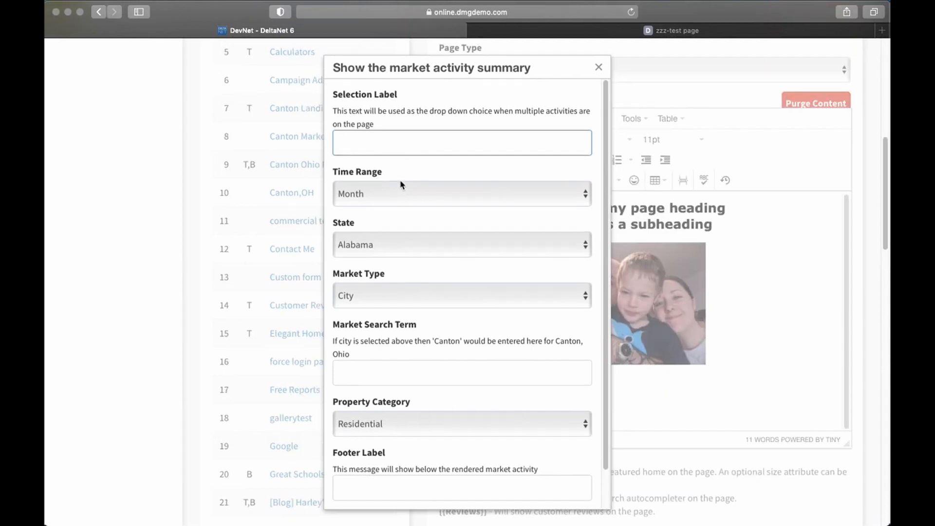
scroll(399, 190, down, 1)
click(367, 182)
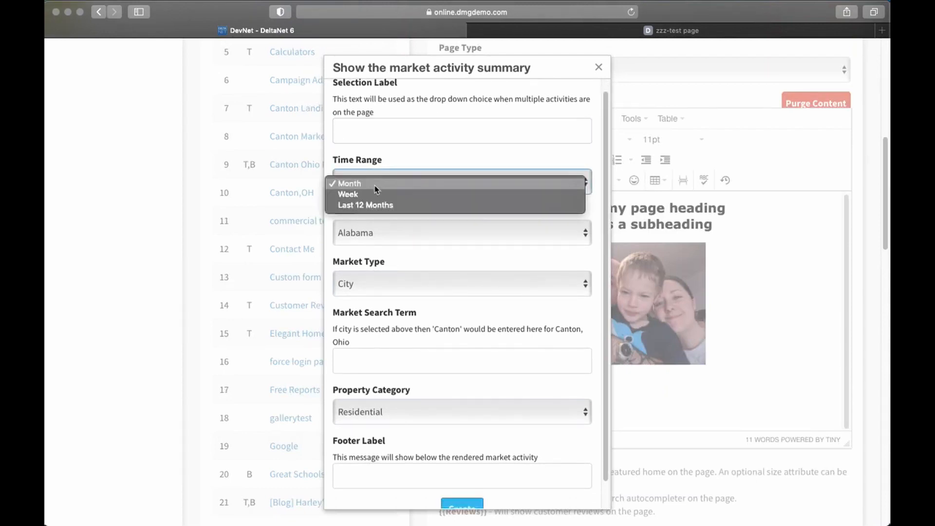
click(374, 187)
click(383, 236)
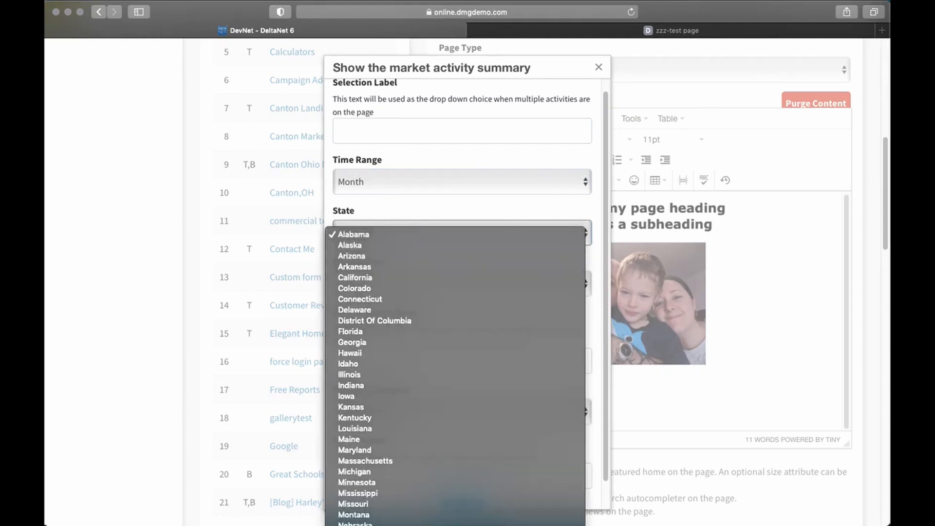
key(o)
key(Return)
Set the market type to City and the market search term to Canton, and create the market activity variable.
scroll(466, 196, down, 1)
click(389, 269)
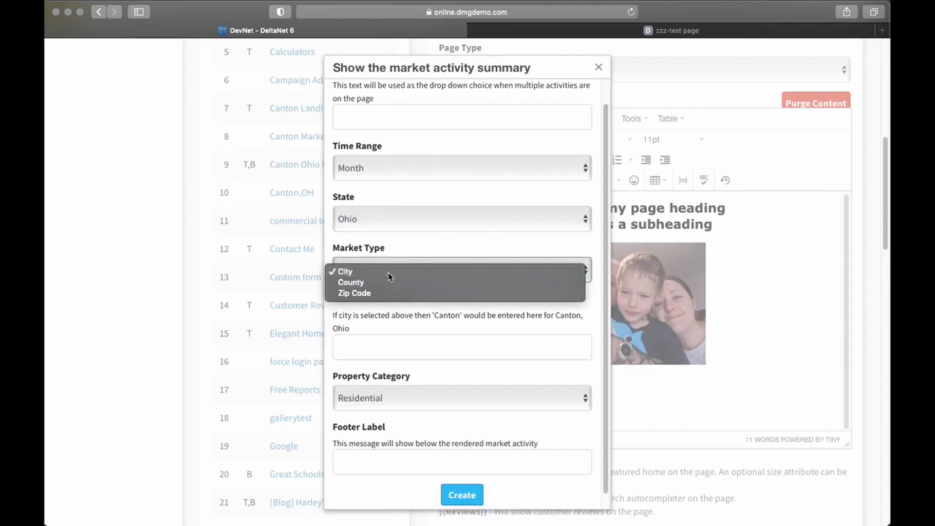
click(387, 272)
click(388, 345)
text(f)
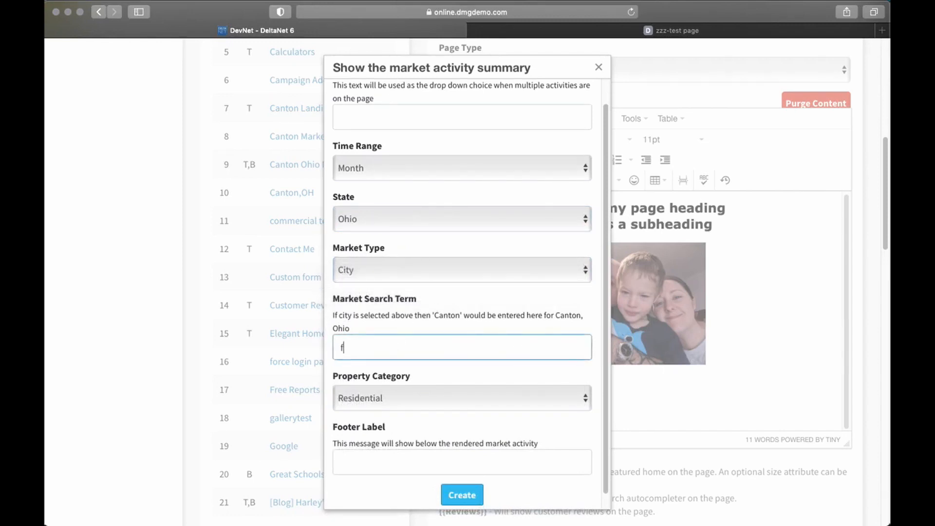
key(BackSpace)
text(canton)
key(super+a)
text(Canton)
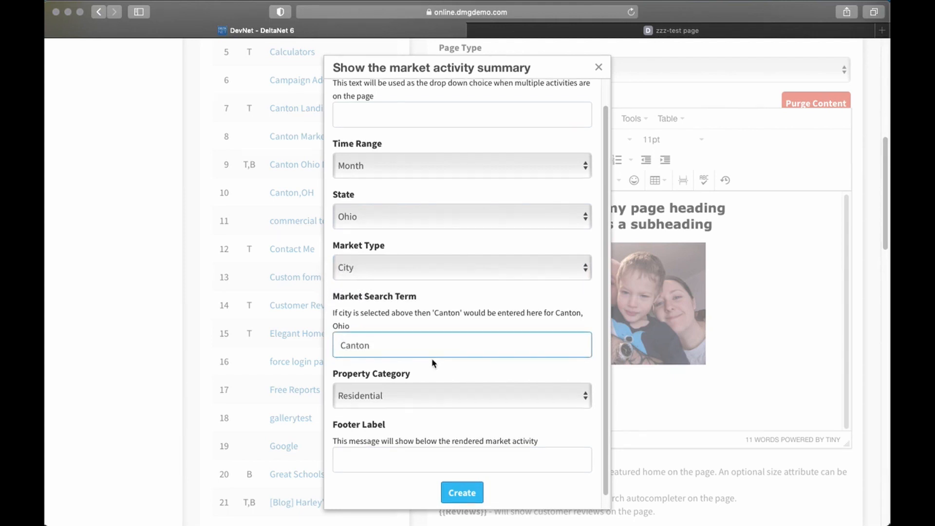
scroll(431, 358, down, 3)
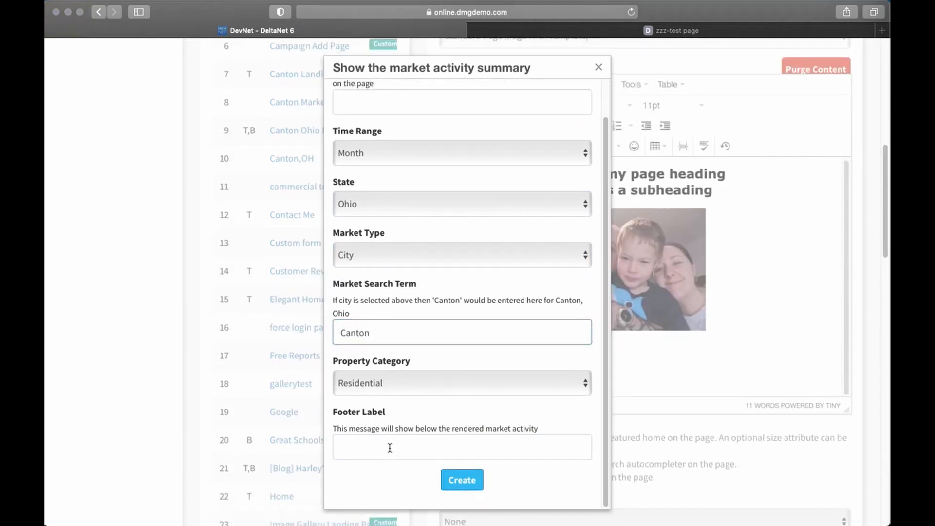
scroll(388, 447, up, 3)
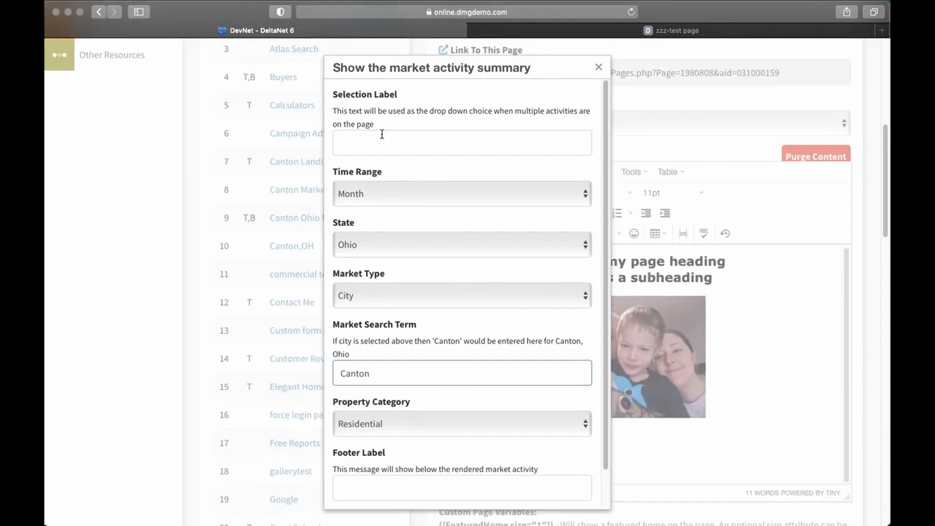
scroll(521, 329, down, 3)
click(461, 478)
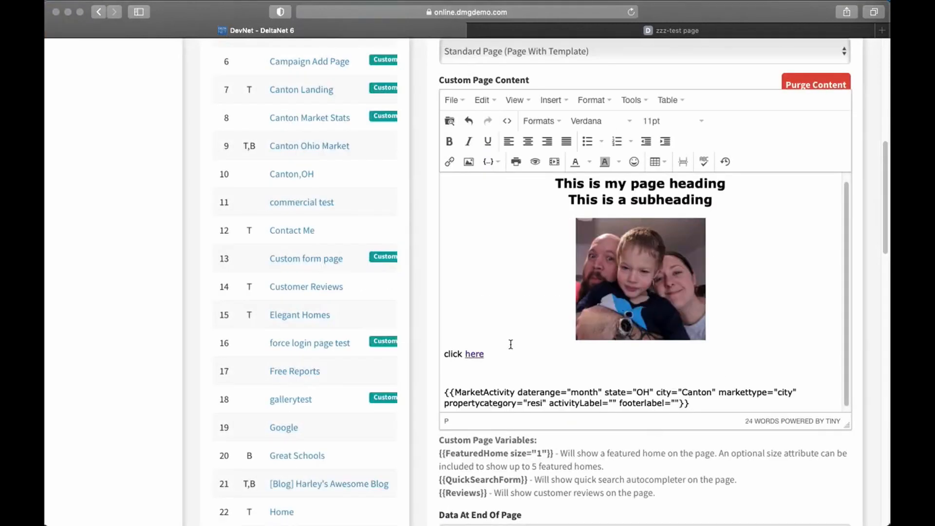
Submit the custom page and reload the published page to check how the market activity summary is displayed.
scroll(536, 361, down, 1)
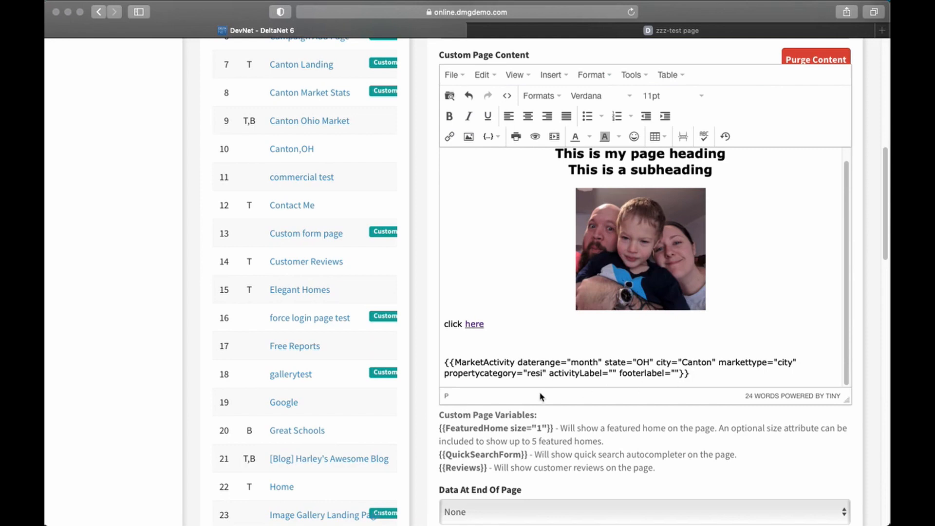
scroll(535, 395, down, 10)
scroll(434, 361, down, 20)
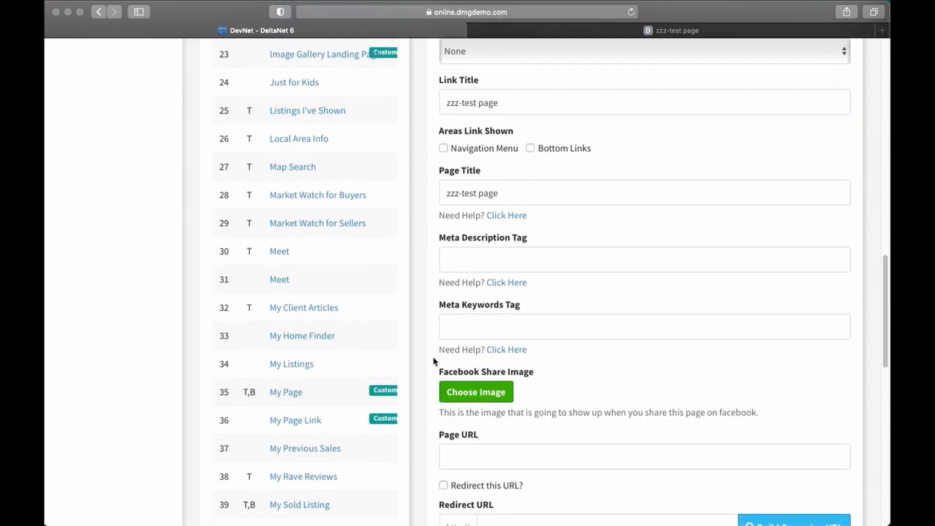
click(635, 445)
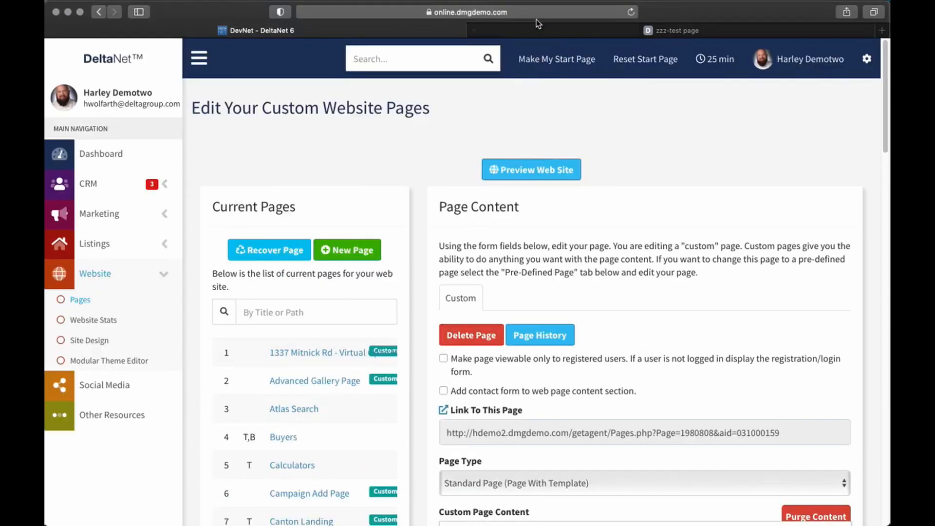
click(554, 31)
click(632, 13)
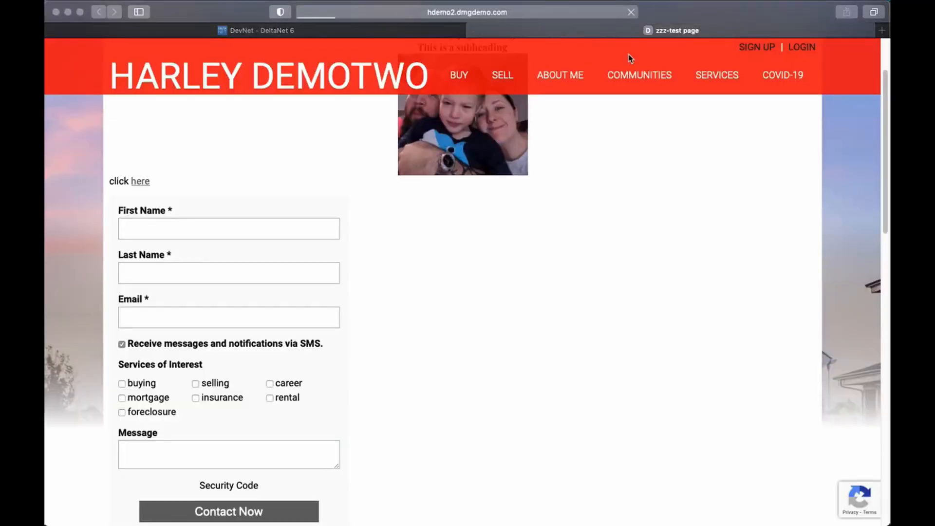
scroll(794, 177, down, 3)
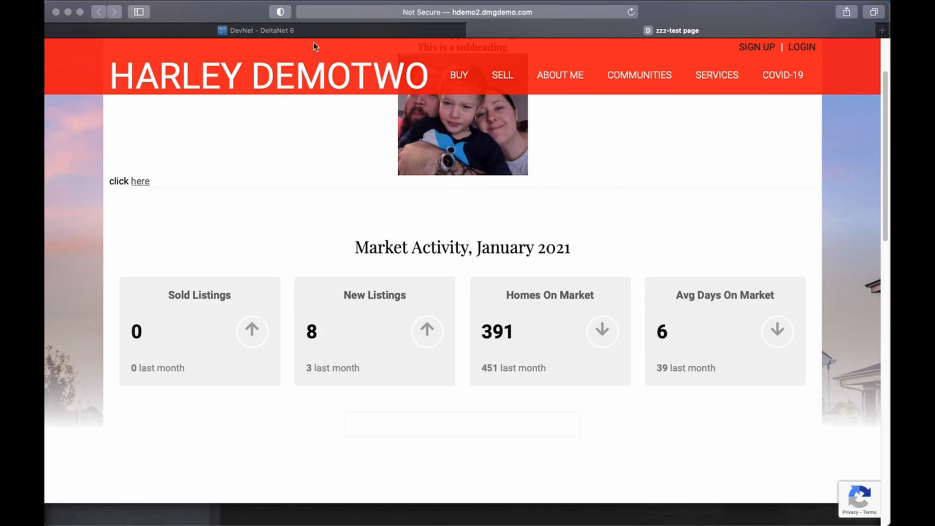
Return to the page editor, compare the market activity options with the published page, and close them without creating another summary.
click(272, 30)
scroll(392, 137, down, 5)
click(492, 365)
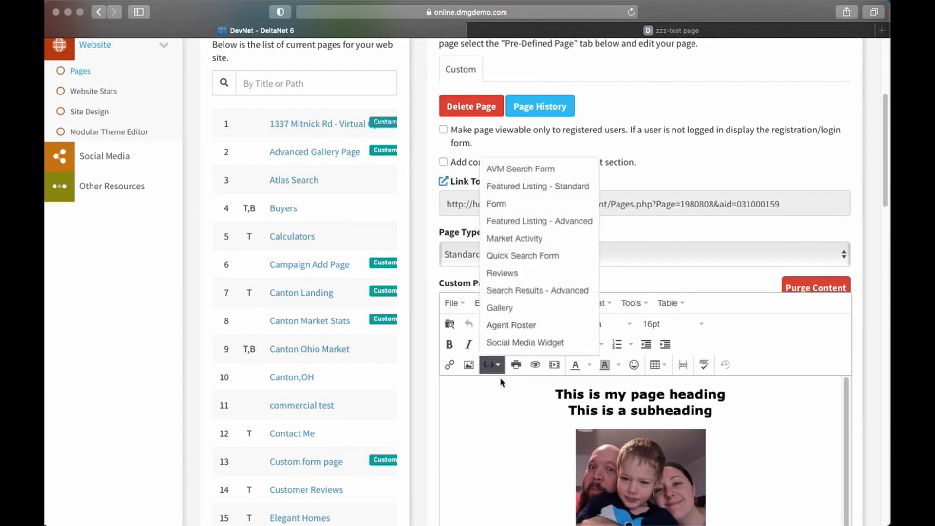
click(516, 238)
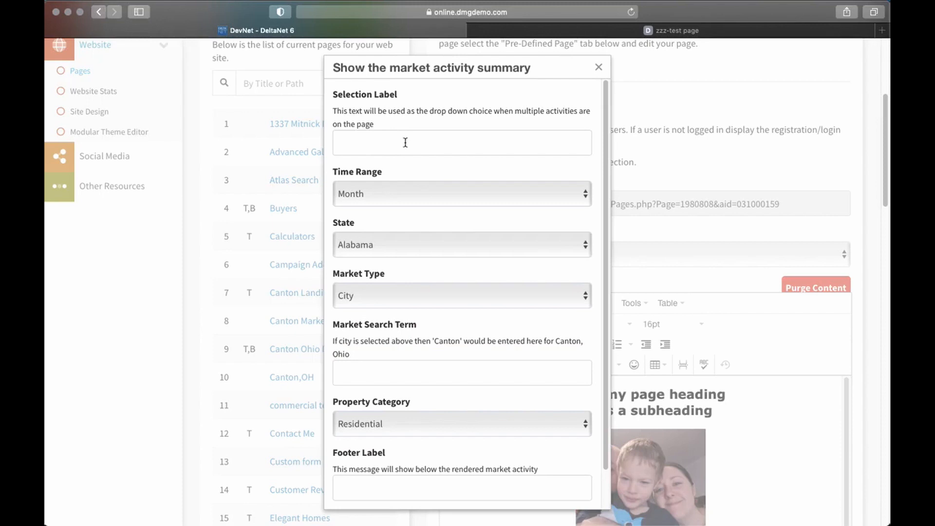
click(604, 29)
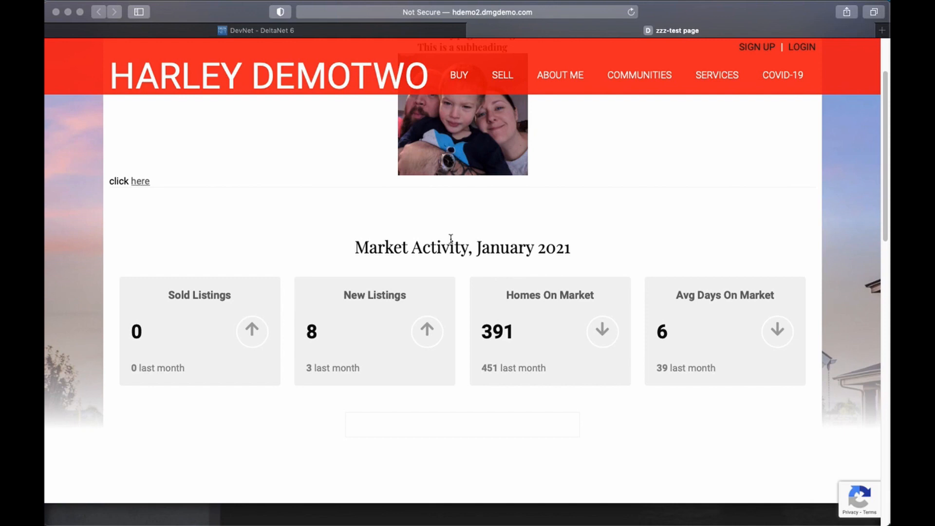
click(245, 31)
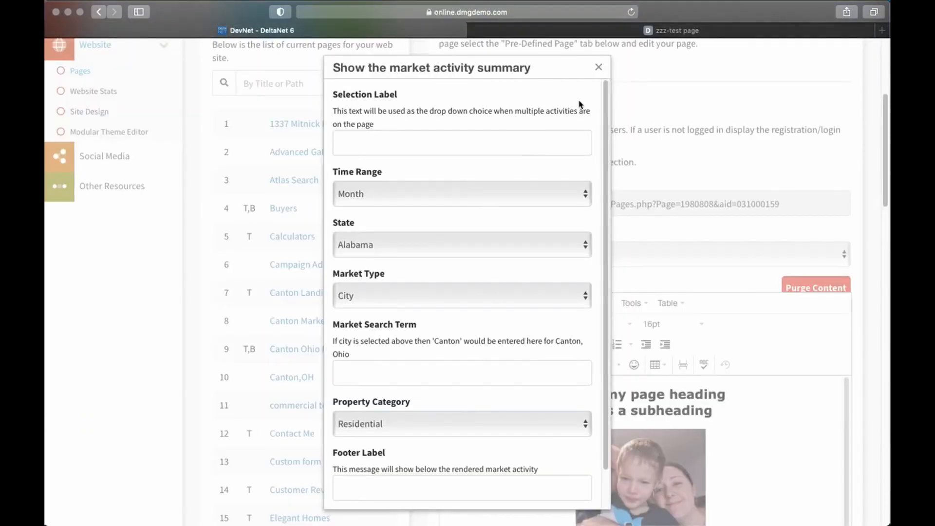
click(598, 67)
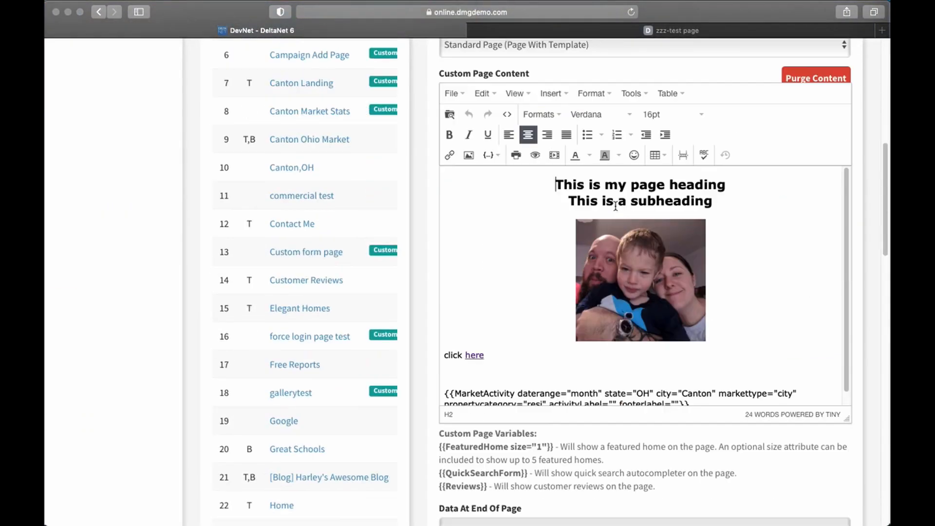
Insert the Quick Search Form variable on a new line below the market activity variable.
scroll(633, 293, down, 4)
click(703, 310)
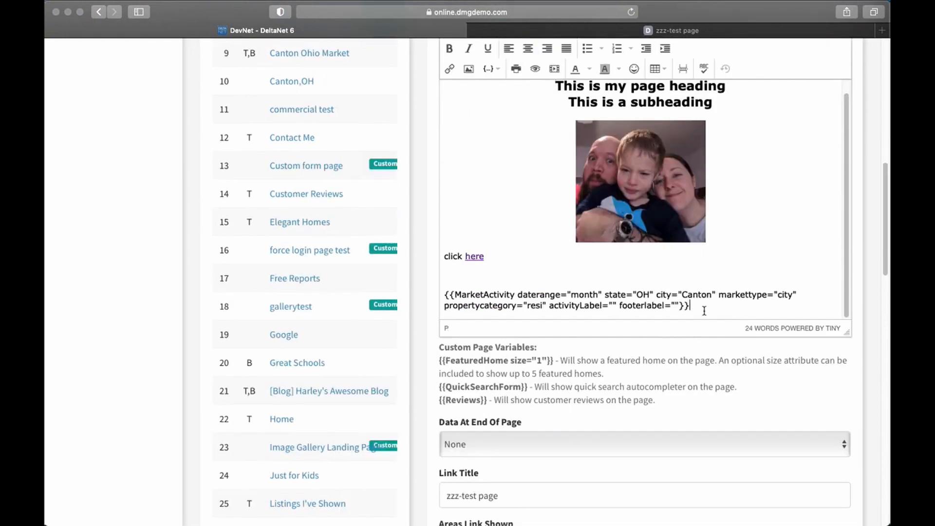
key(Return)
scroll(609, 219, up, 2)
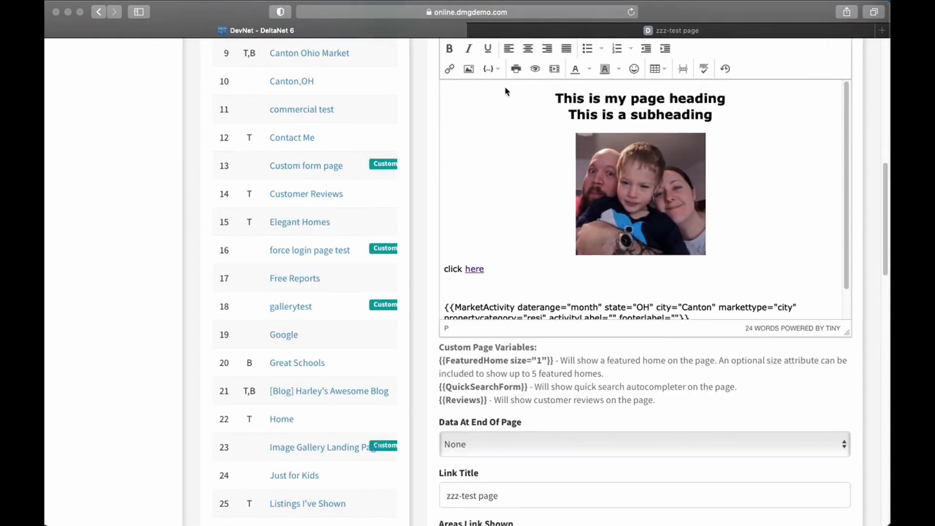
click(489, 69)
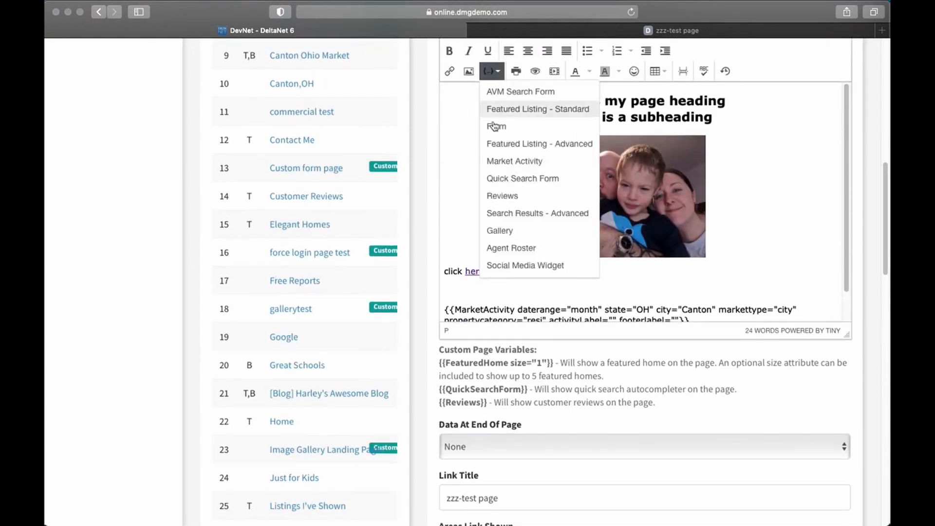
click(523, 178)
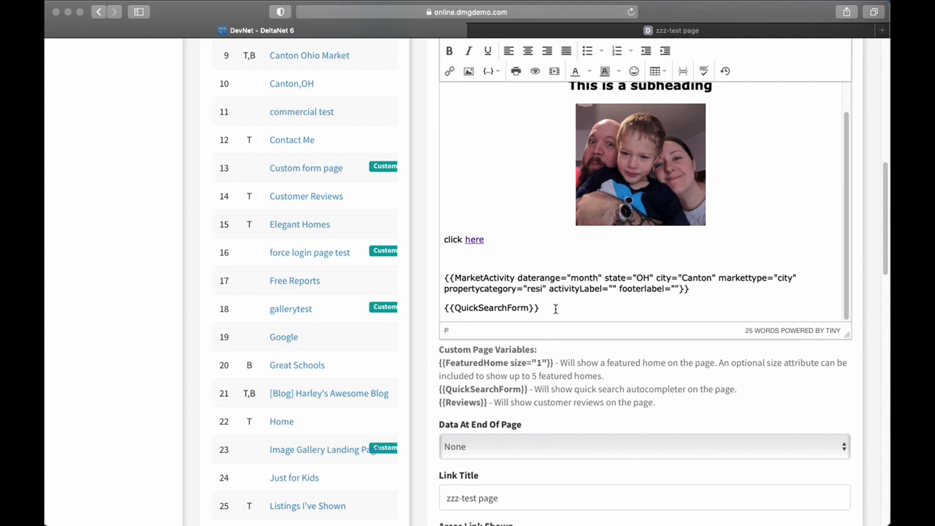
Insert the Reviews variable below the quick search form variable and start a new line after it.
scroll(555, 309, down, 1)
scroll(555, 309, up, 1)
click(488, 71)
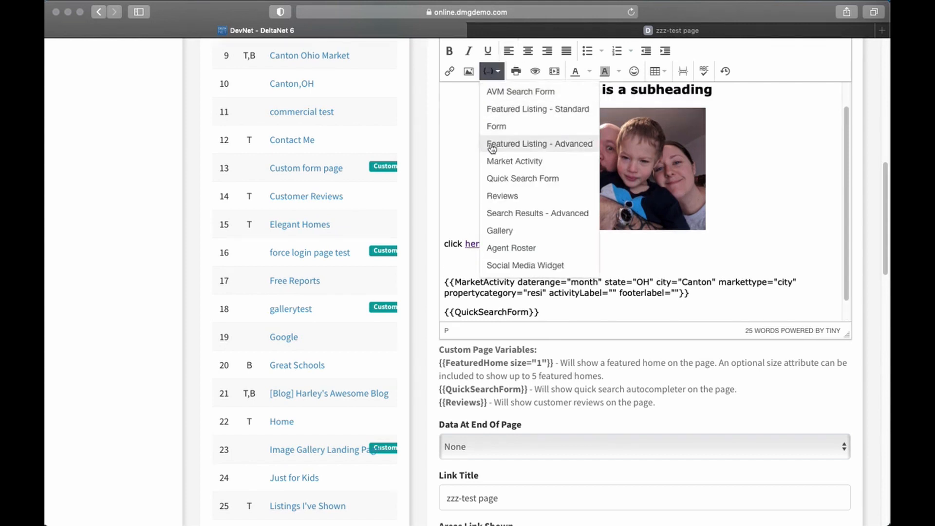
click(502, 195)
scroll(515, 274, down, 1)
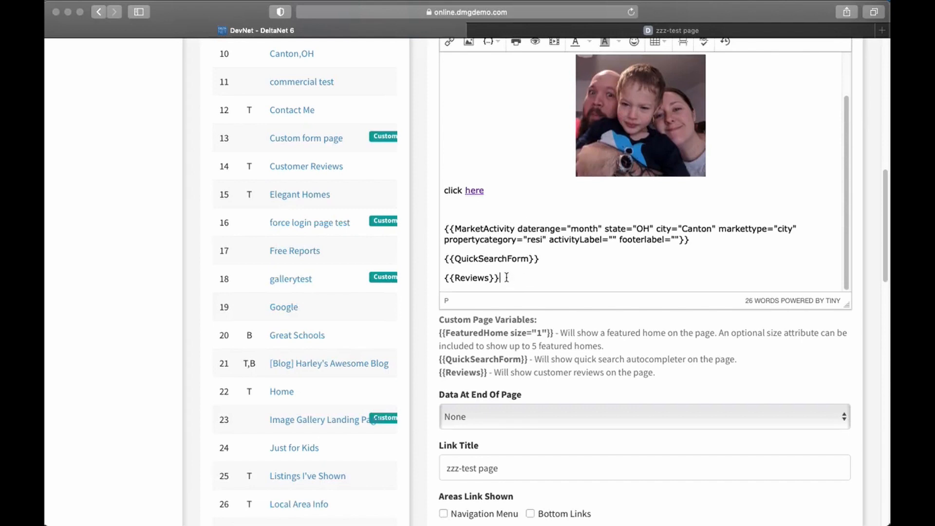
key(Return)
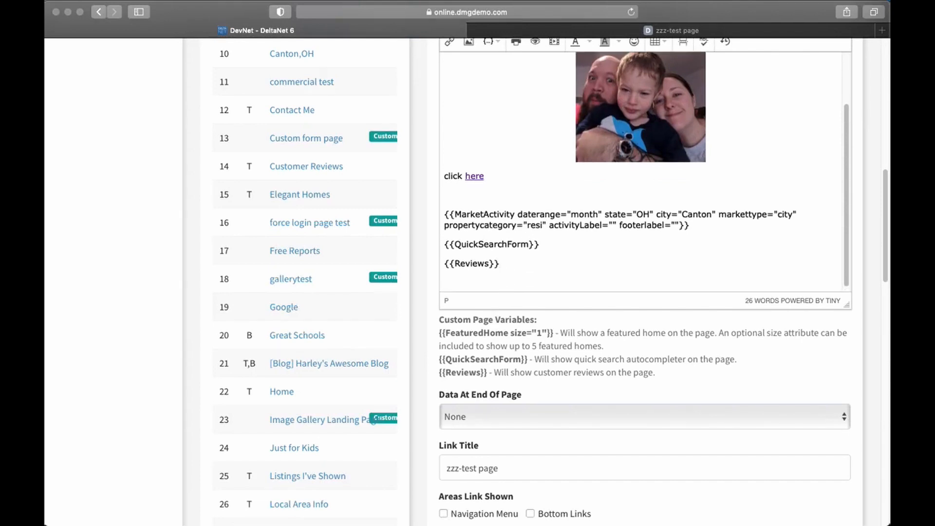
scroll(489, 261, up, 3)
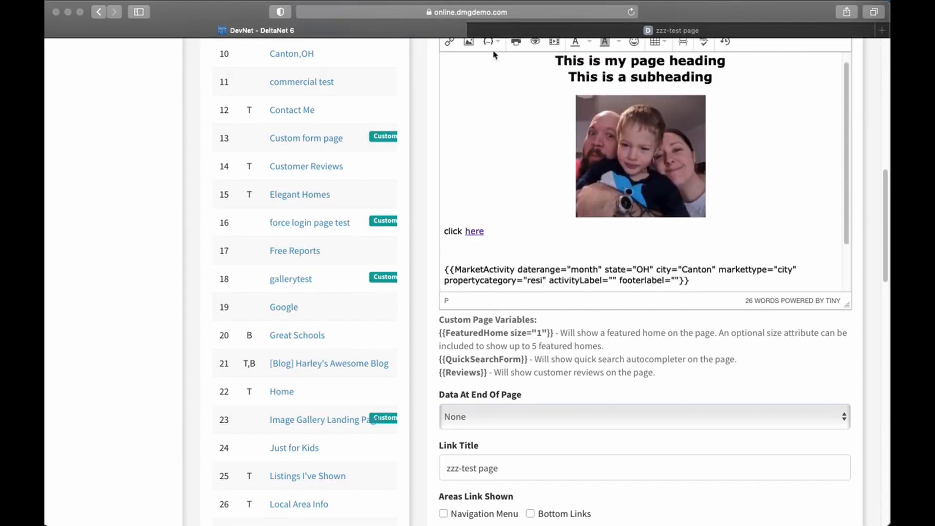
click(491, 43)
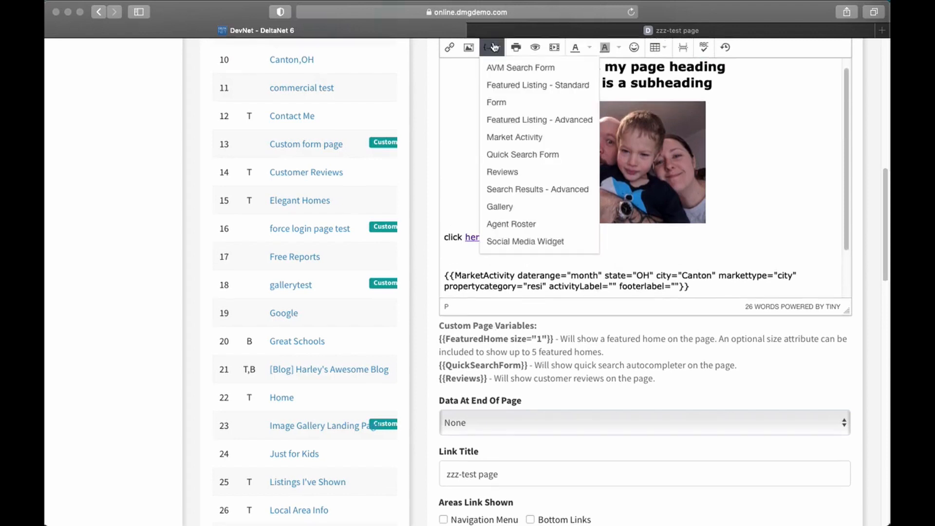
click(519, 191)
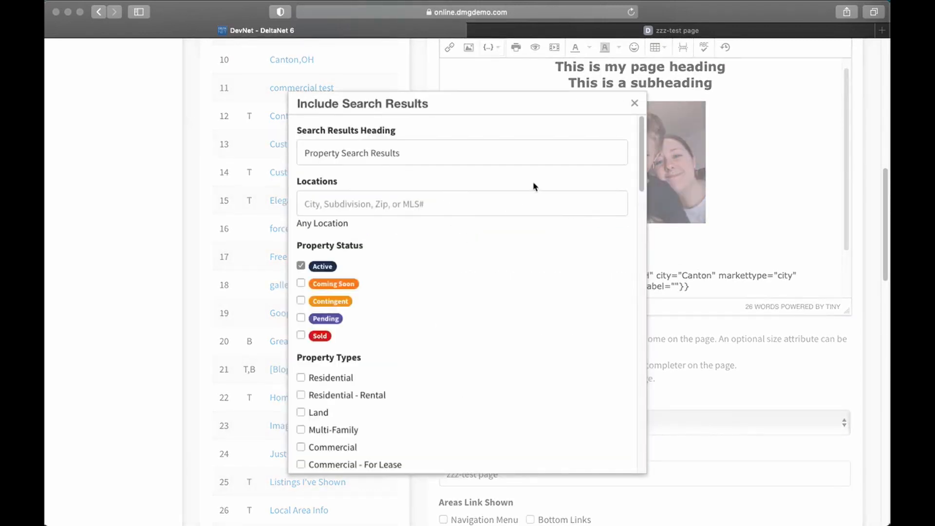
click(634, 102)
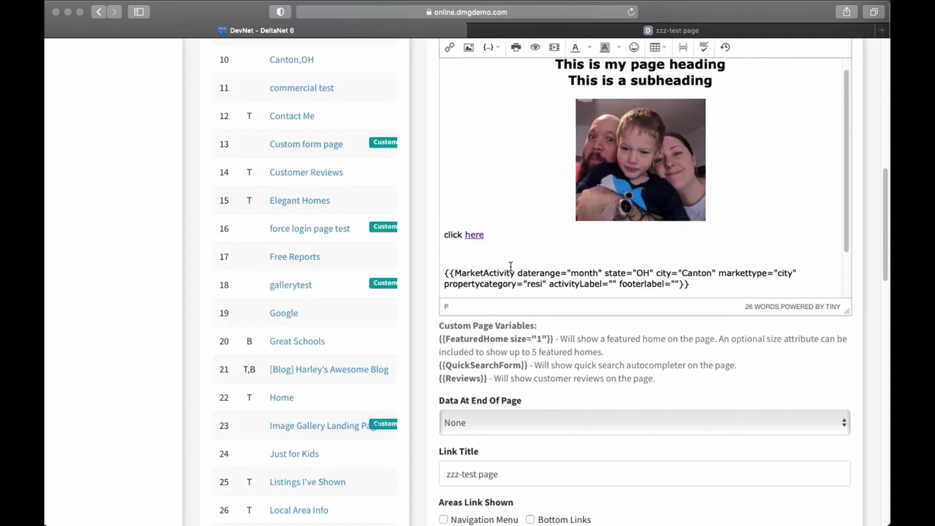
Submit the custom page and reload the published zzz-test page.
scroll(510, 267, down, 20)
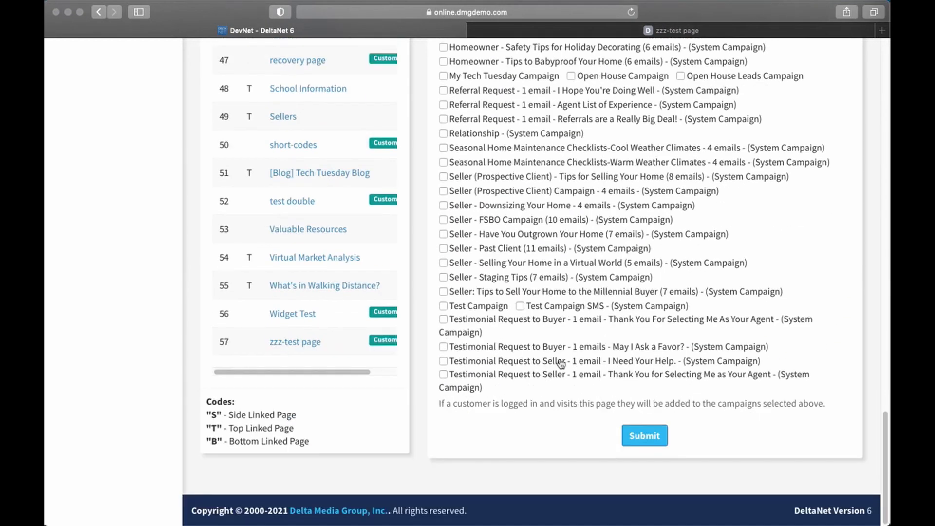
click(642, 437)
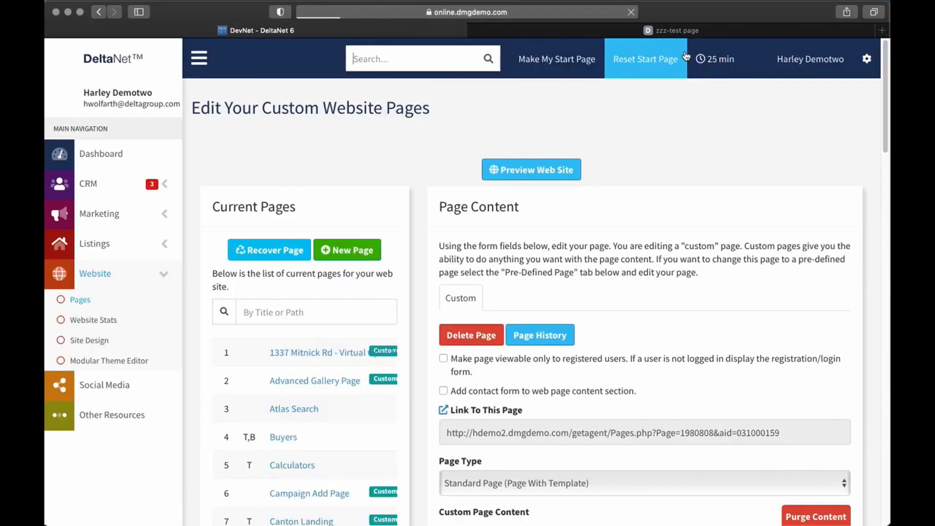
click(593, 30)
click(628, 13)
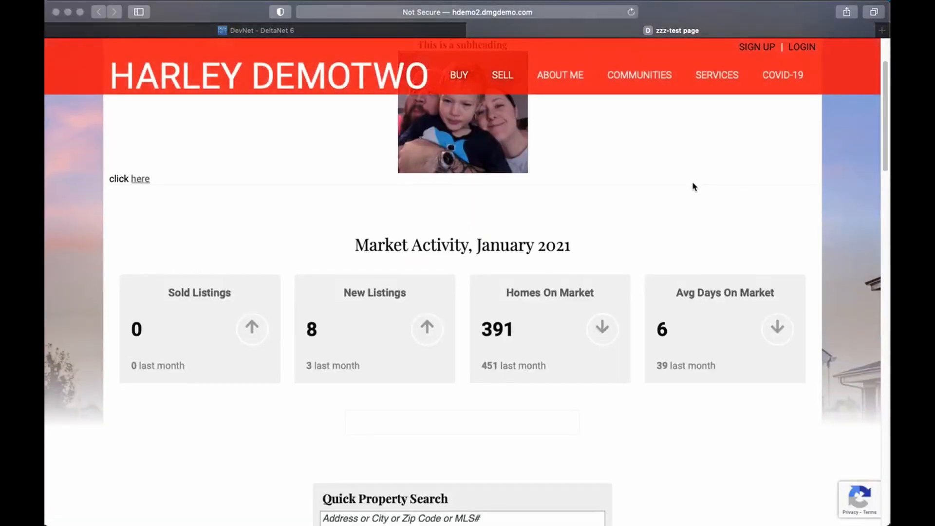
Examine how the quick property search form and the customer reviews are displayed on the published page.
scroll(686, 180, down, 5)
scroll(494, 310, down, 5)
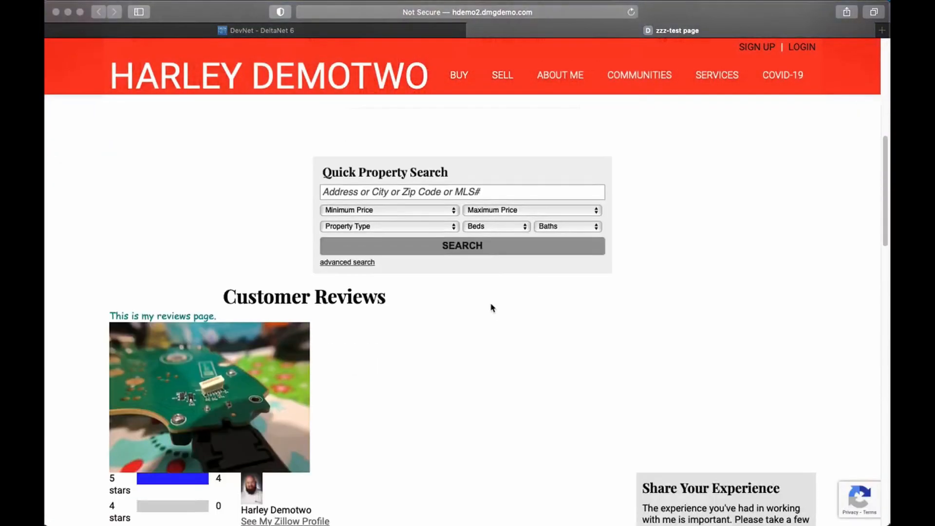
scroll(389, 205, down, 7)
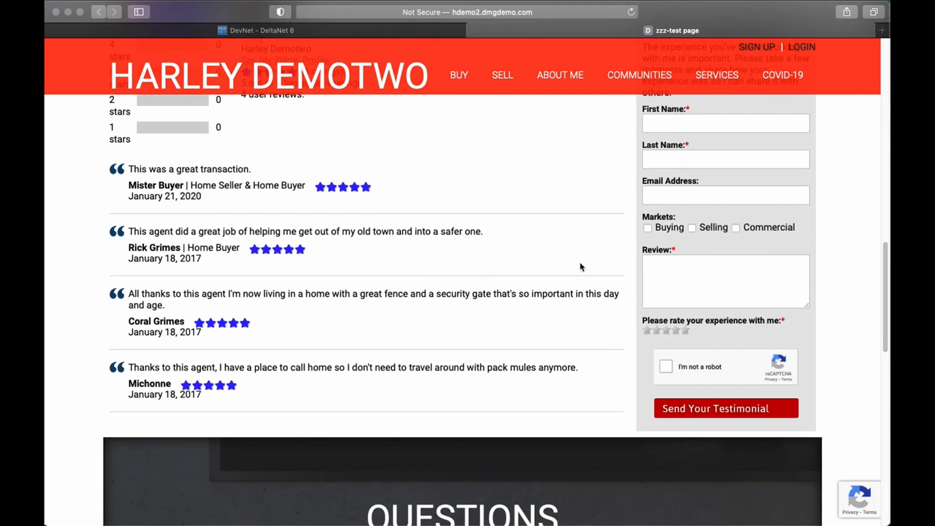
scroll(572, 254, down, 5)
scroll(565, 262, up, 9)
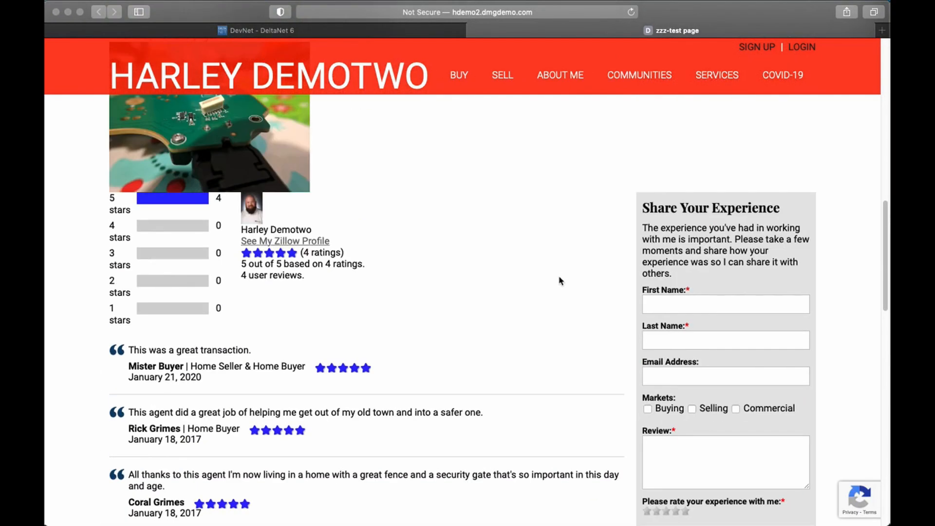
scroll(559, 281, up, 12)
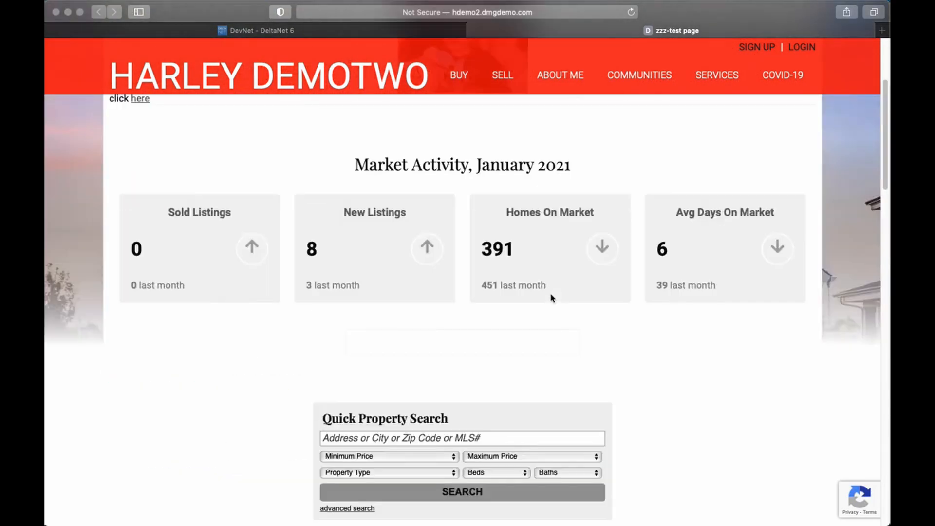
scroll(552, 298, up, 4)
Return to the page editor and delete the market activity, quick search form and reviews variables from the page content.
click(335, 28)
scroll(415, 336, down, 1)
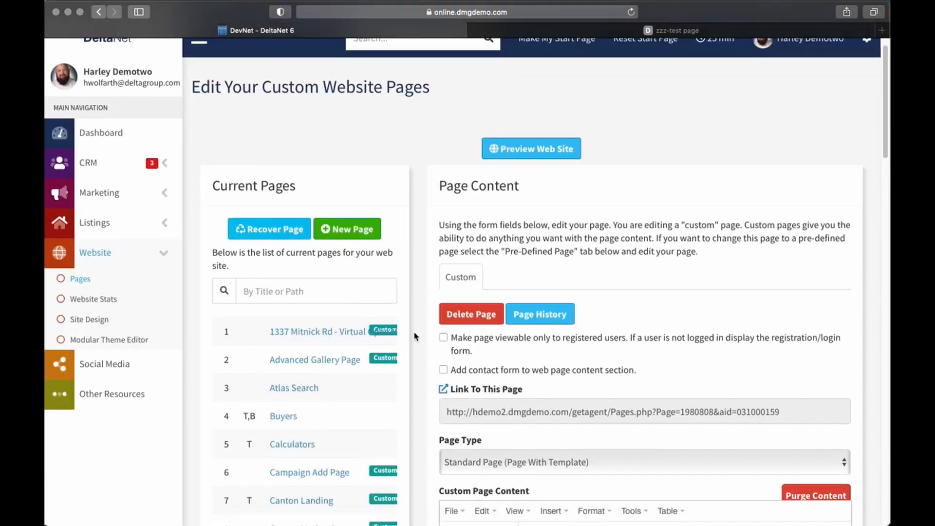
scroll(419, 331, down, 9)
click(445, 382)
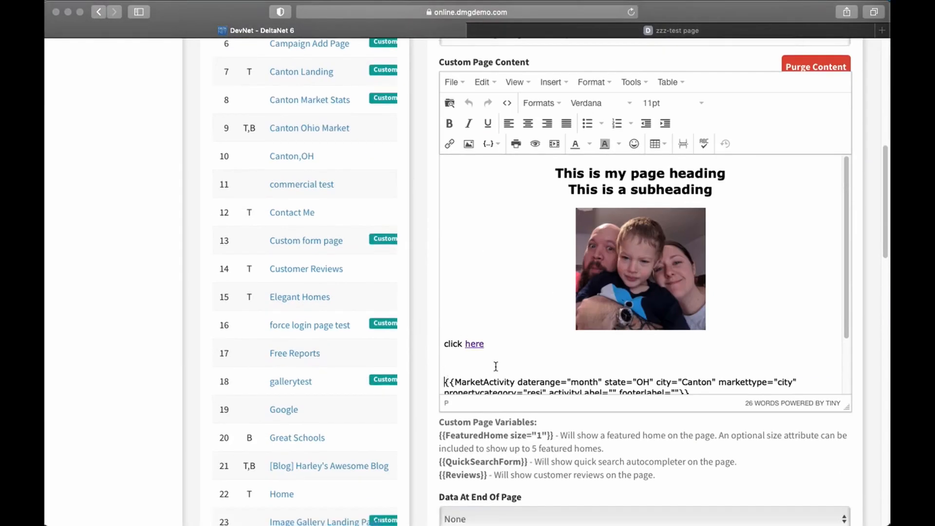
key(shift+super+Down)
key(BackSpace)
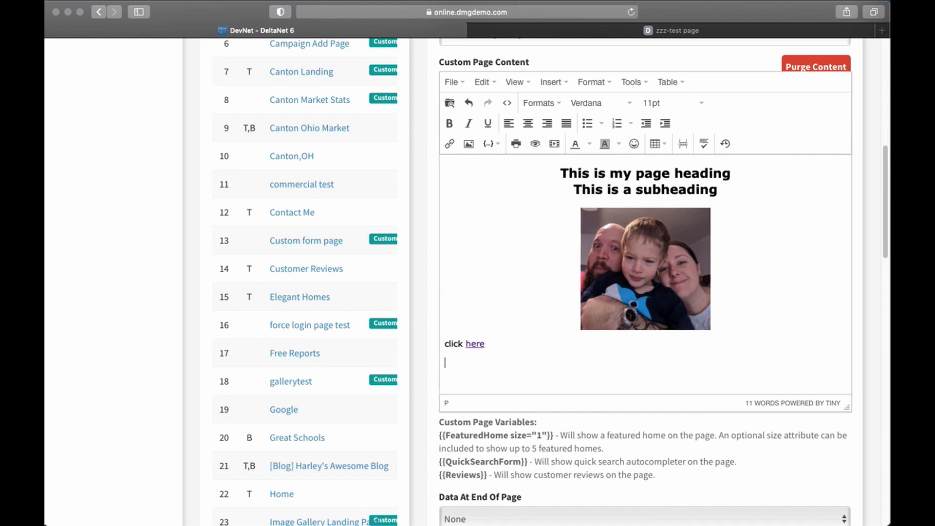
Start an advanced search results variable and set its location to the city Canton (Ohio).
click(497, 148)
click(535, 288)
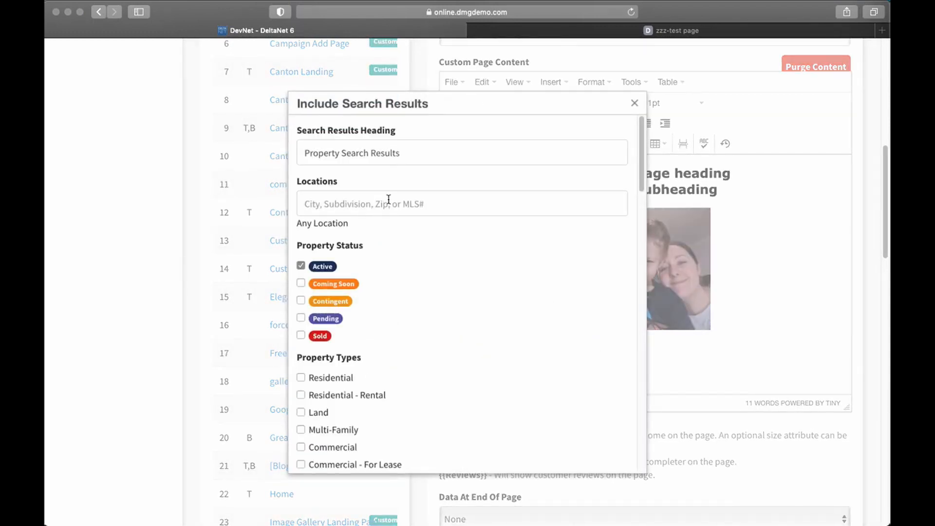
click(388, 200)
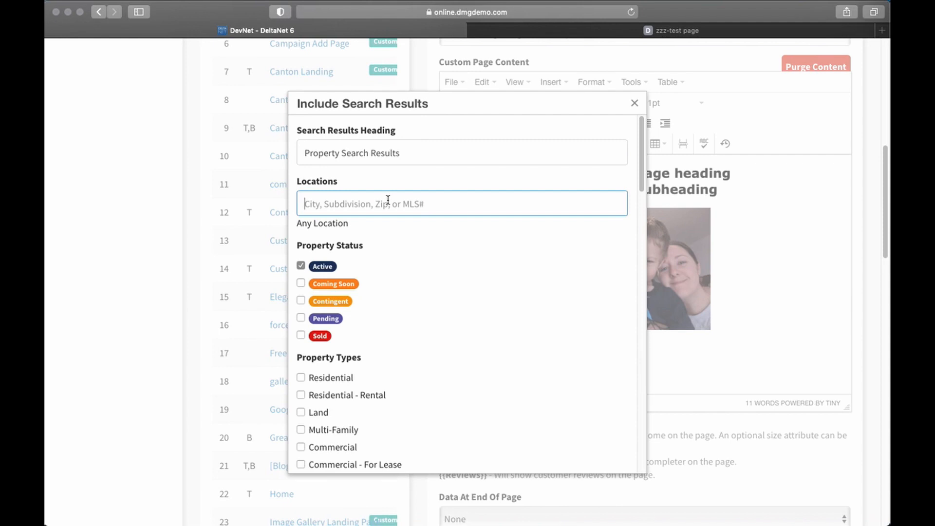
text(ca)
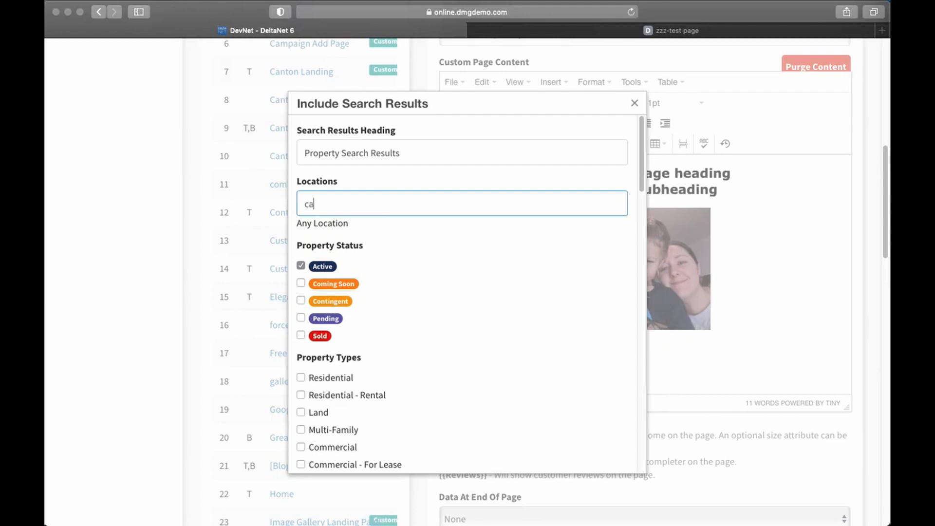
text(nton)
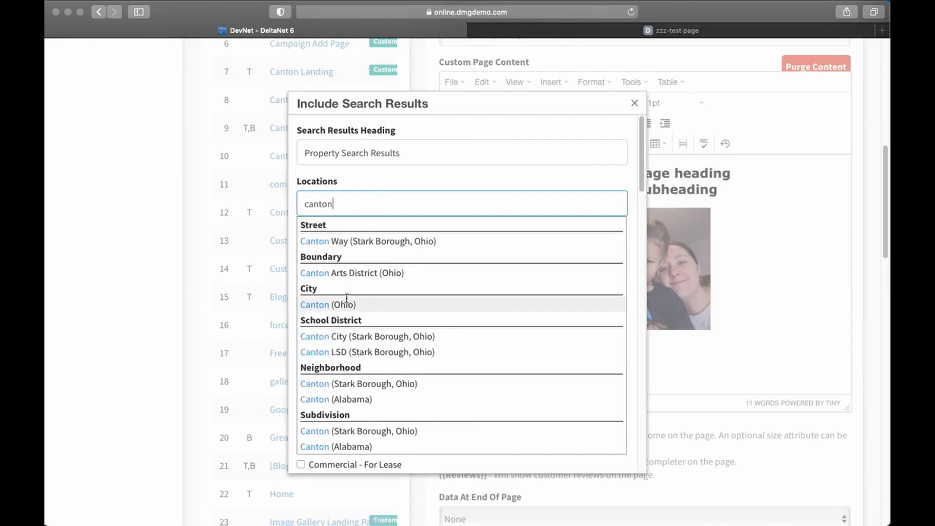
click(347, 297)
Review the remaining search criteria without changing them and insert the search results variable into the page content.
scroll(303, 346, down, 10)
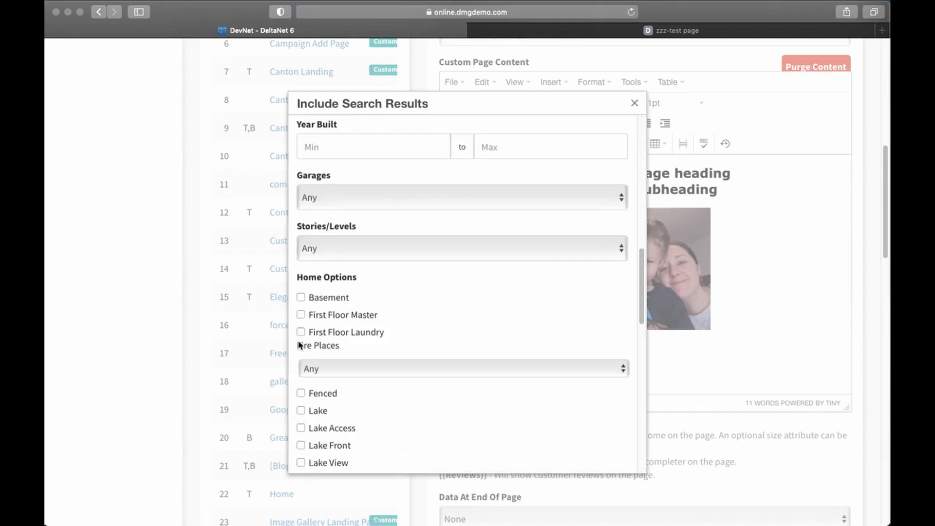
scroll(414, 250, up, 6)
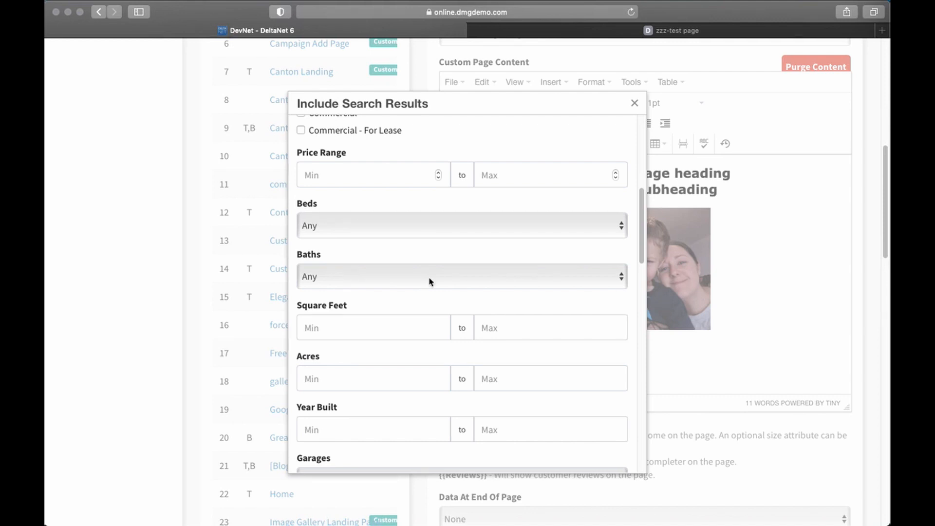
scroll(430, 281, down, 10)
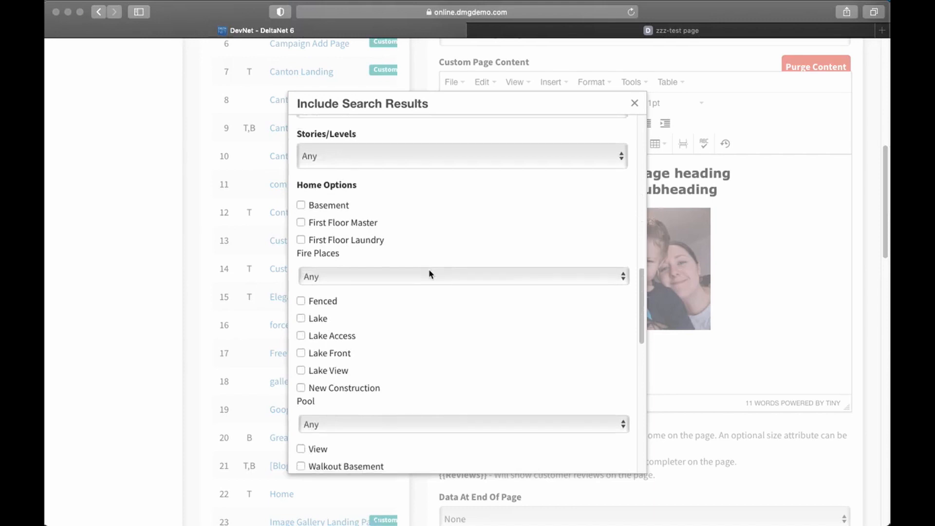
scroll(429, 268, down, 15)
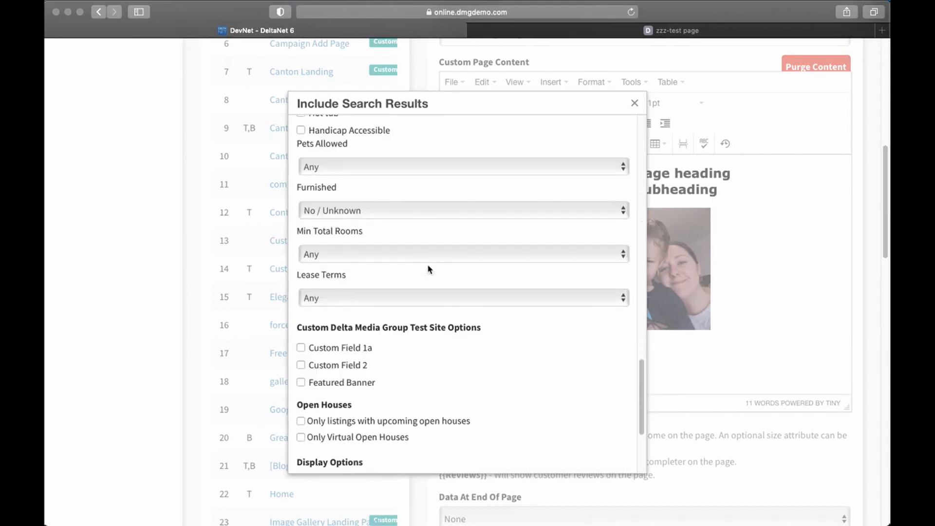
scroll(431, 246, down, 5)
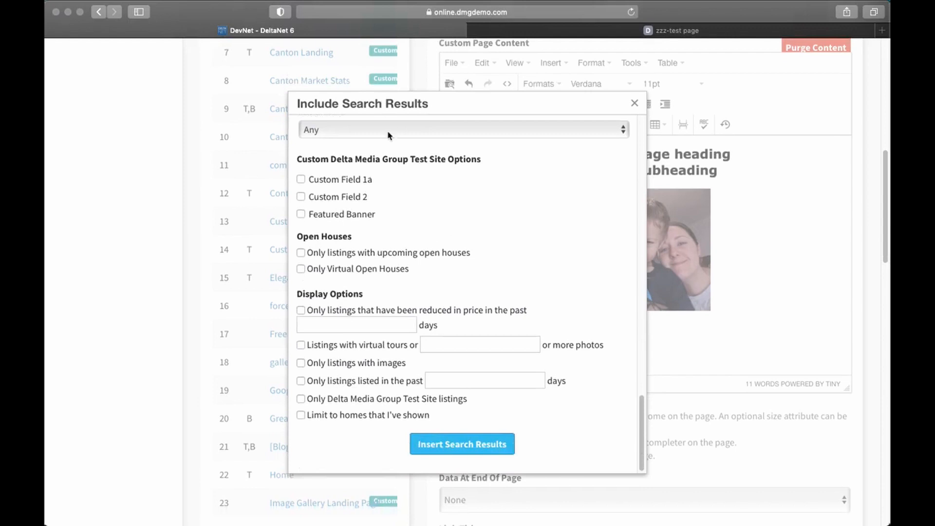
click(479, 438)
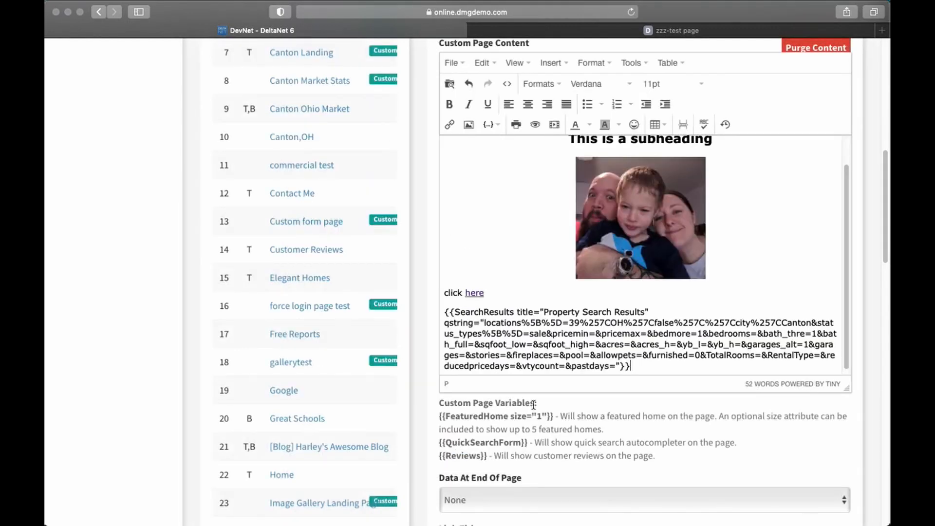
Submit the page with the search results variable and reload the published page.
scroll(434, 413, down, 9)
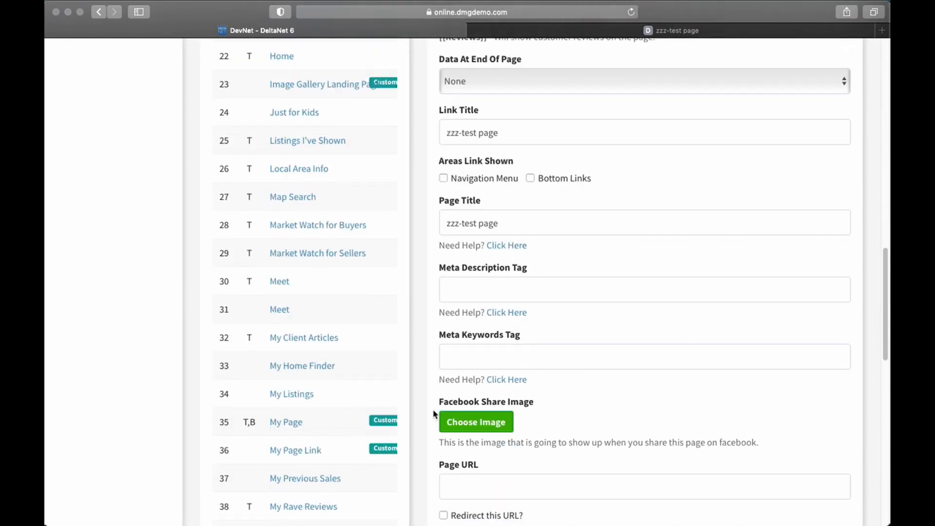
scroll(713, 477, down, 13)
click(640, 445)
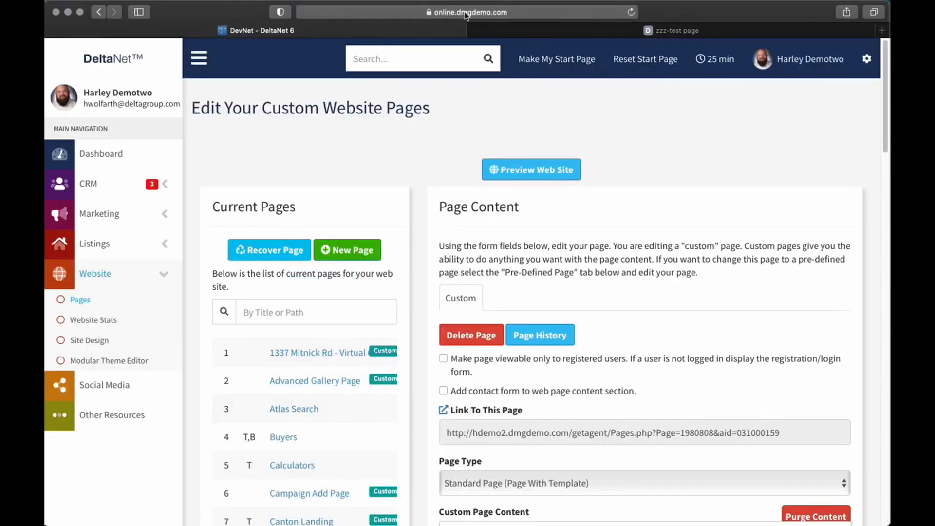
click(509, 31)
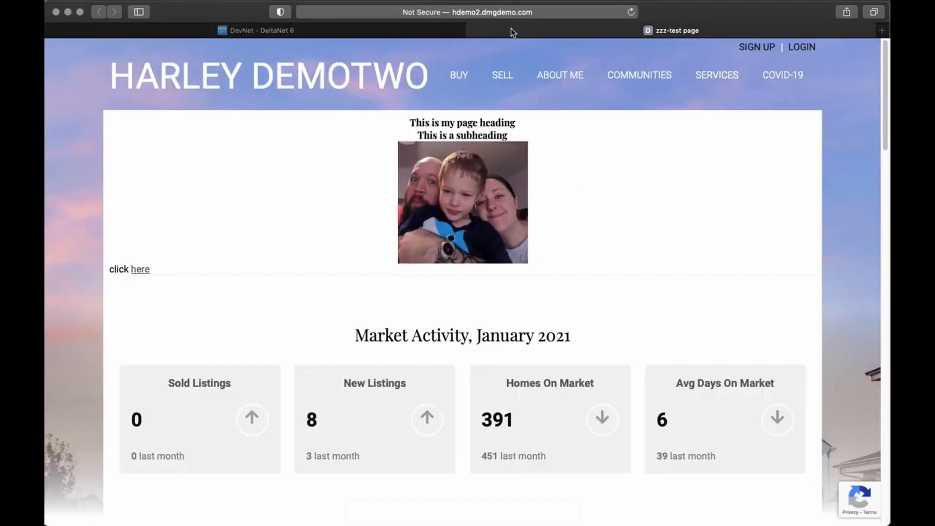
click(630, 12)
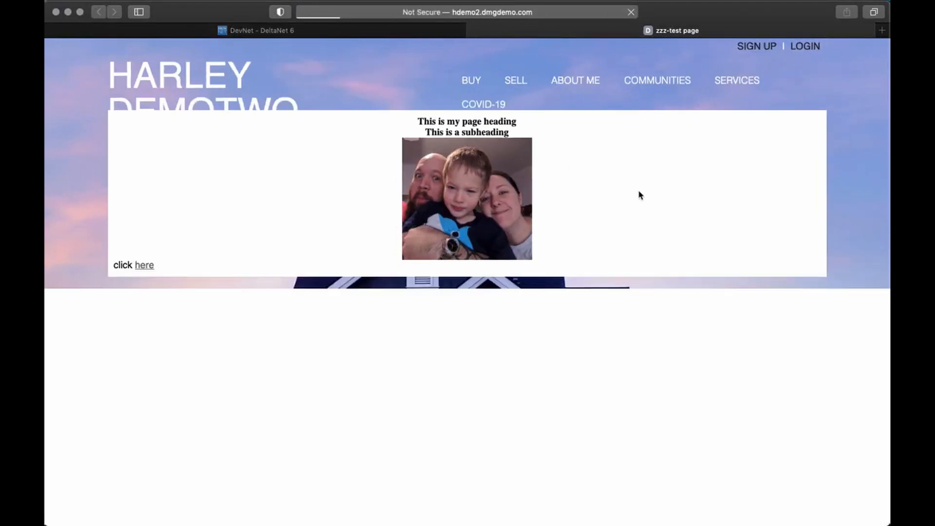
Check the property search results on the published page, return to the page editor and delete the search results variable from the content.
scroll(777, 206, down, 2)
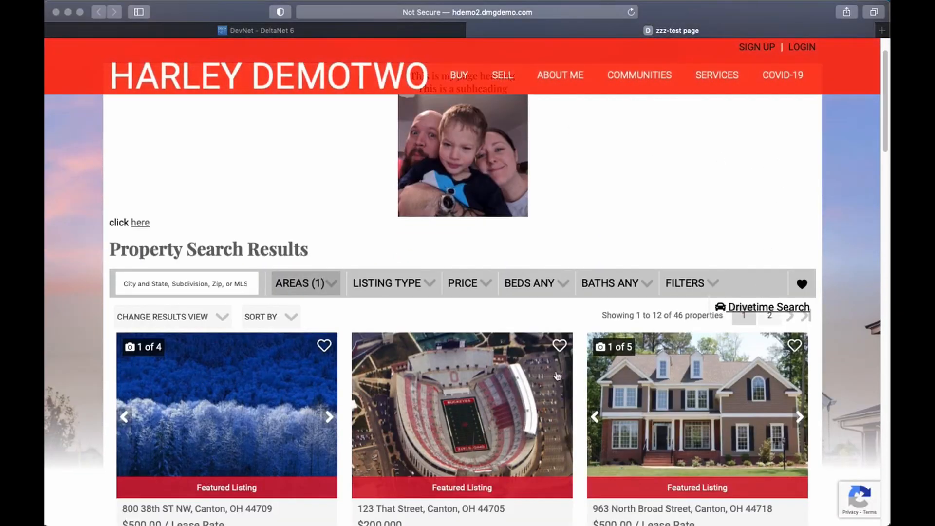
scroll(653, 181, up, 2)
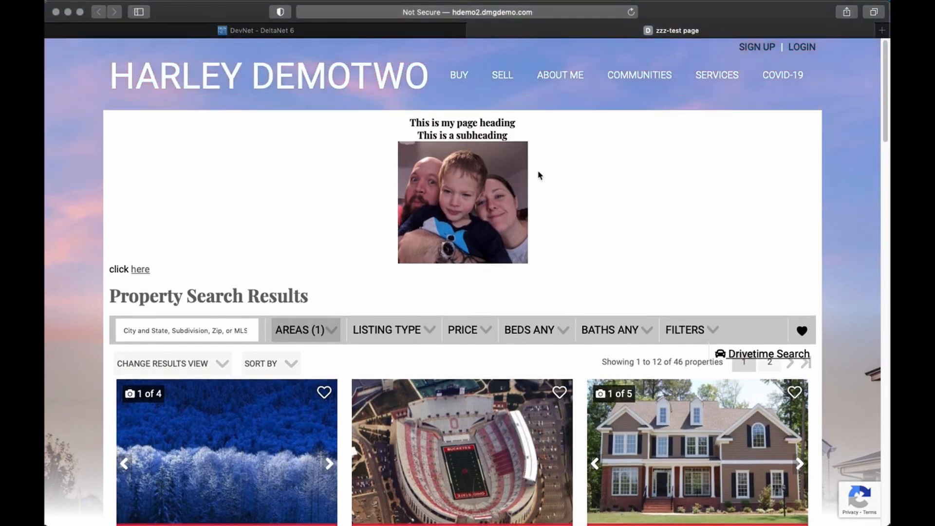
click(244, 30)
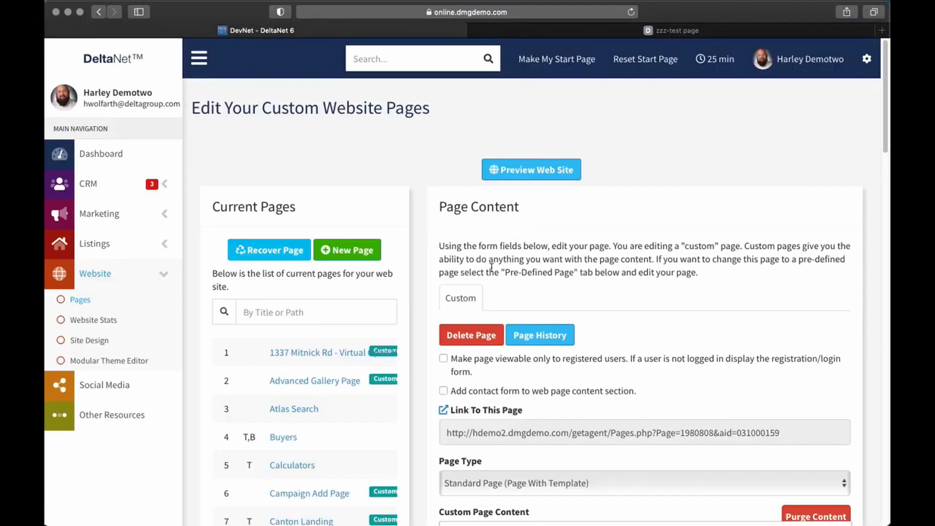
scroll(423, 370, down, 5)
scroll(423, 370, down, 3)
scroll(506, 310, down, 1)
scroll(527, 344, down, 3)
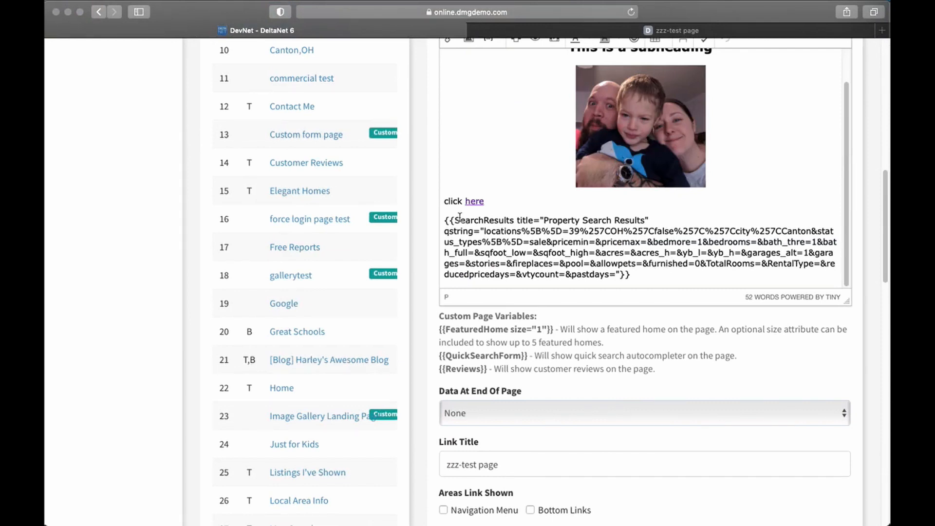
drag(445, 220, 686, 271)
key(BackSpace)
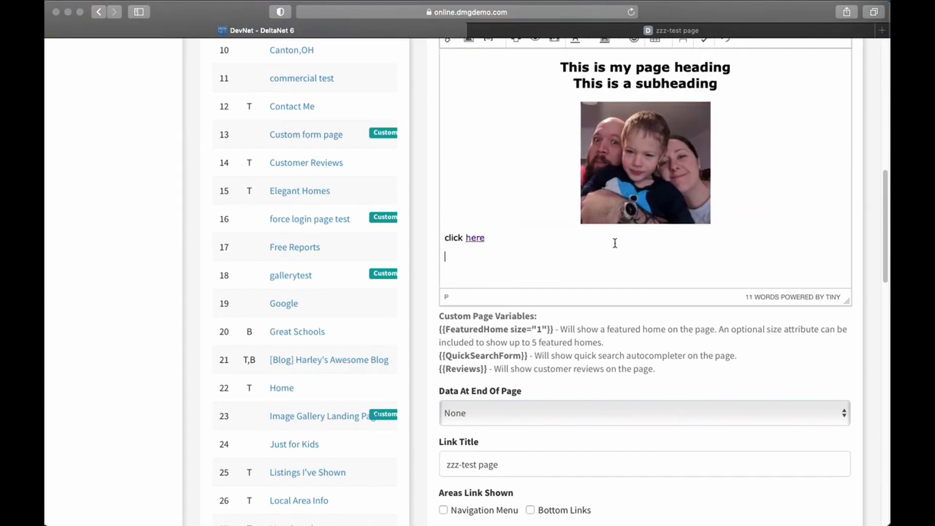
Start a gallery variable for the page content and choose New Gallery as the gallery, keeping its default heading.
scroll(612, 240, up, 5)
click(489, 228)
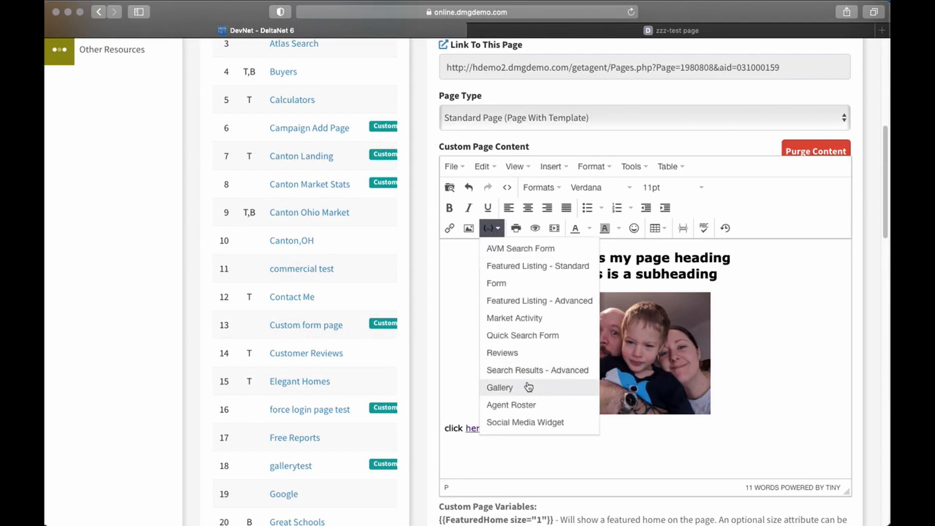
click(500, 388)
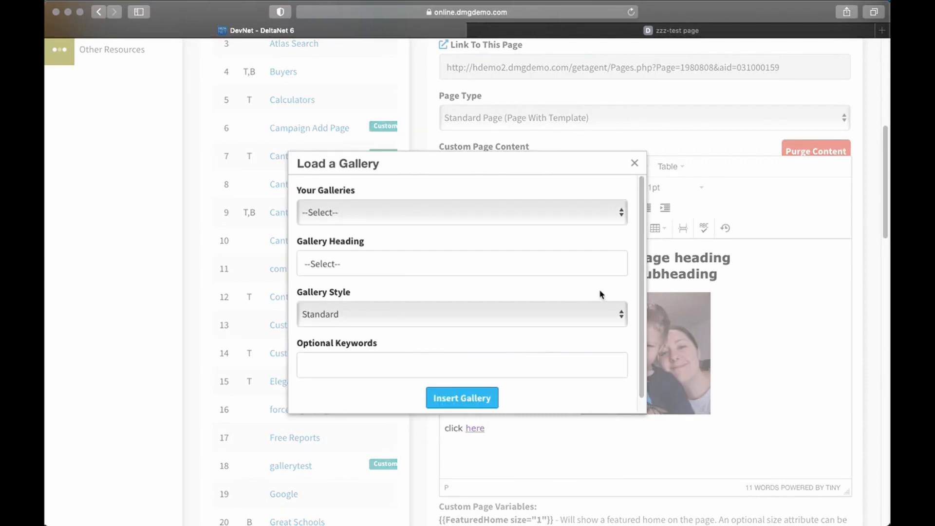
click(621, 216)
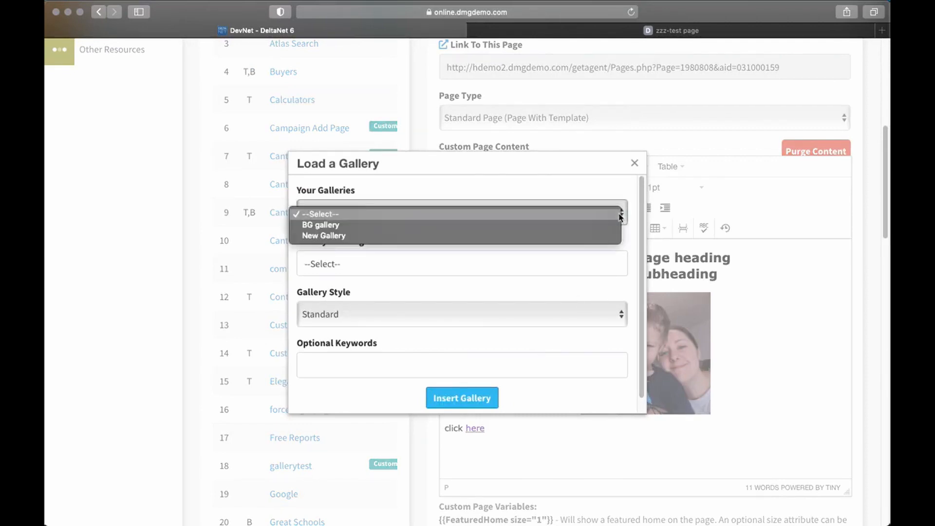
click(509, 236)
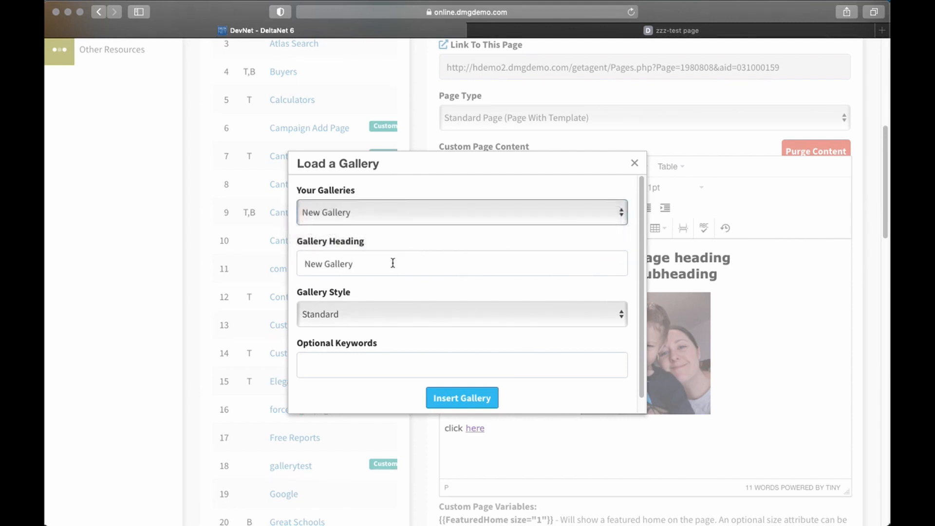
drag(368, 267, 272, 271)
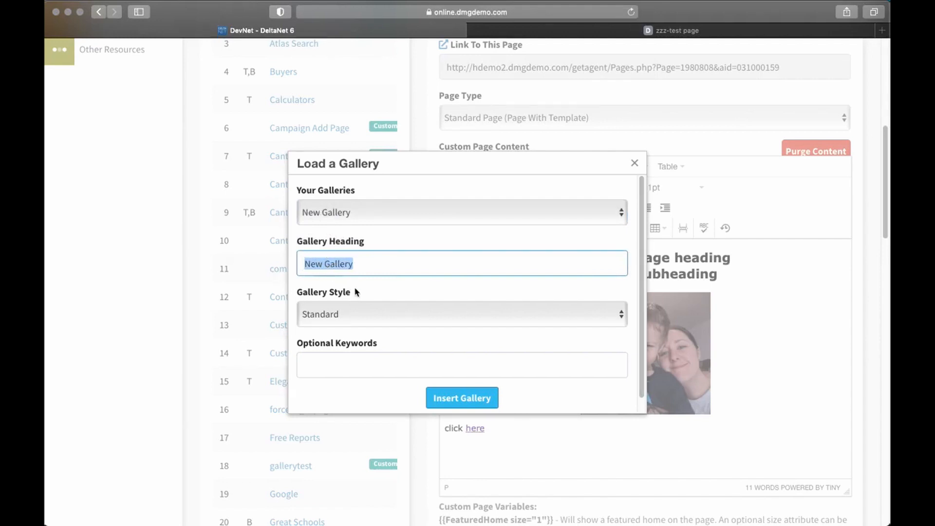
Set the gallery style to Advanced with navigation arrows and autoplay enabled, and insert the gallery into the page content.
click(347, 312)
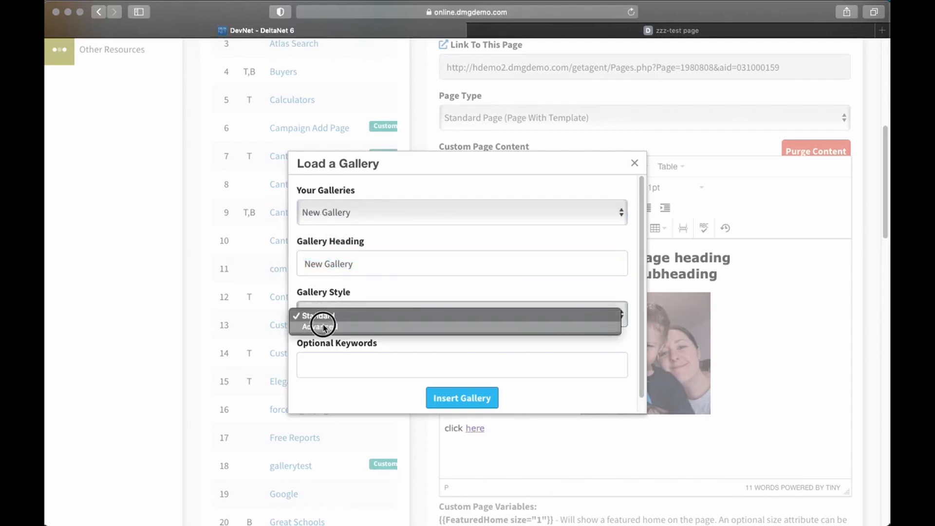
click(323, 323)
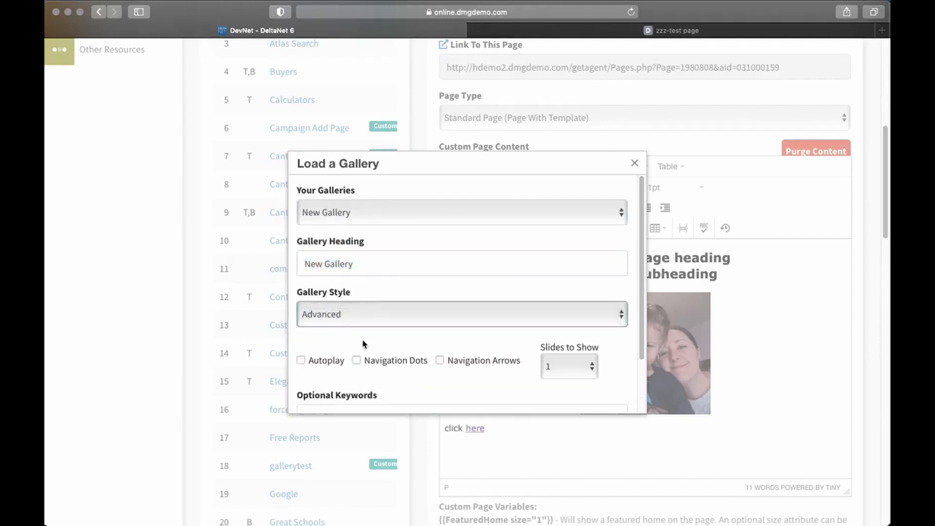
click(439, 360)
scroll(385, 355, down, 1)
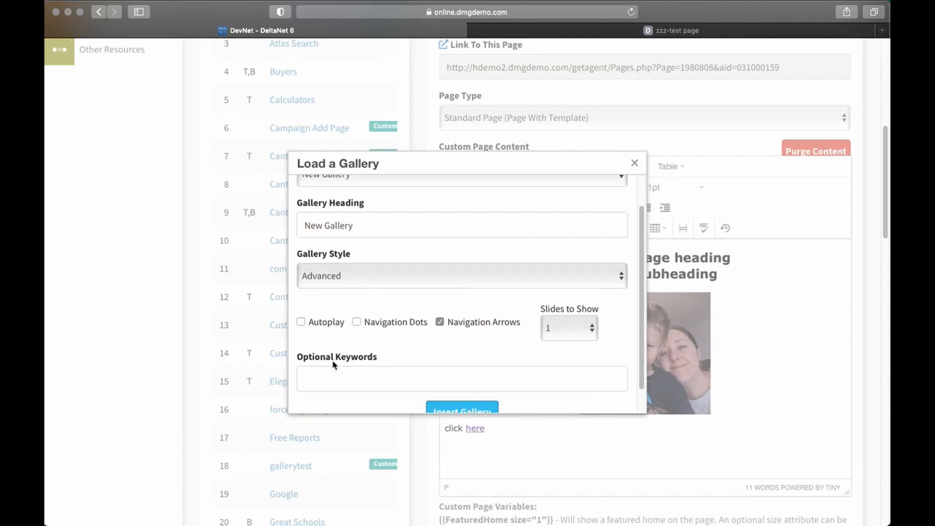
click(301, 323)
scroll(508, 362, down, 1)
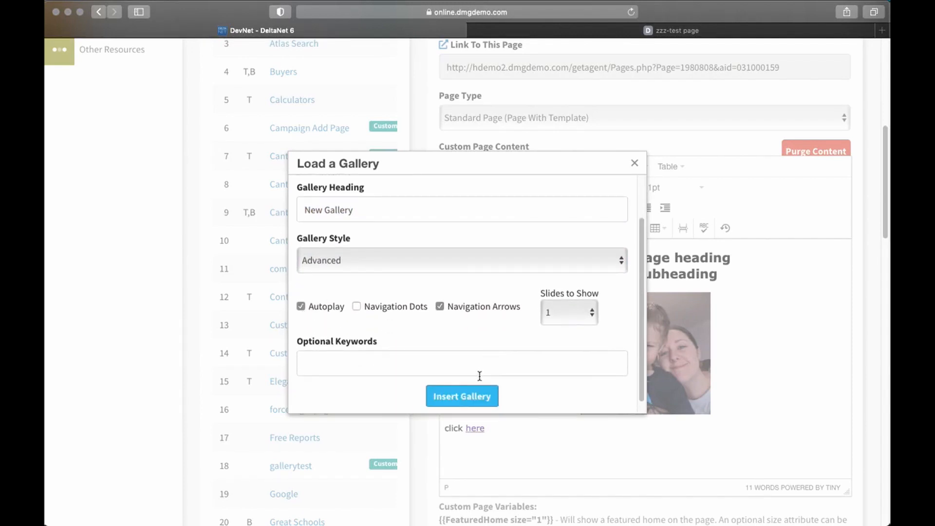
click(455, 398)
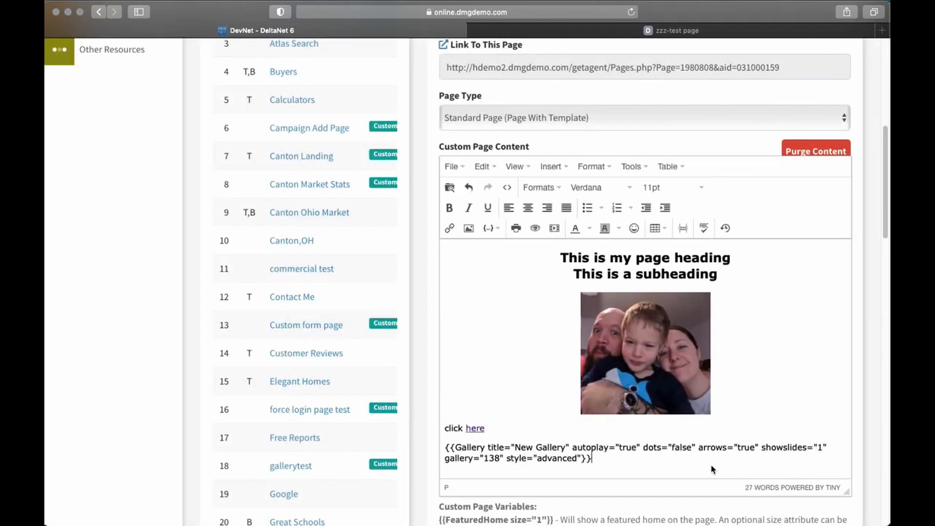
Submit the page with the gallery variable and reload the published page.
scroll(444, 433, down, 20)
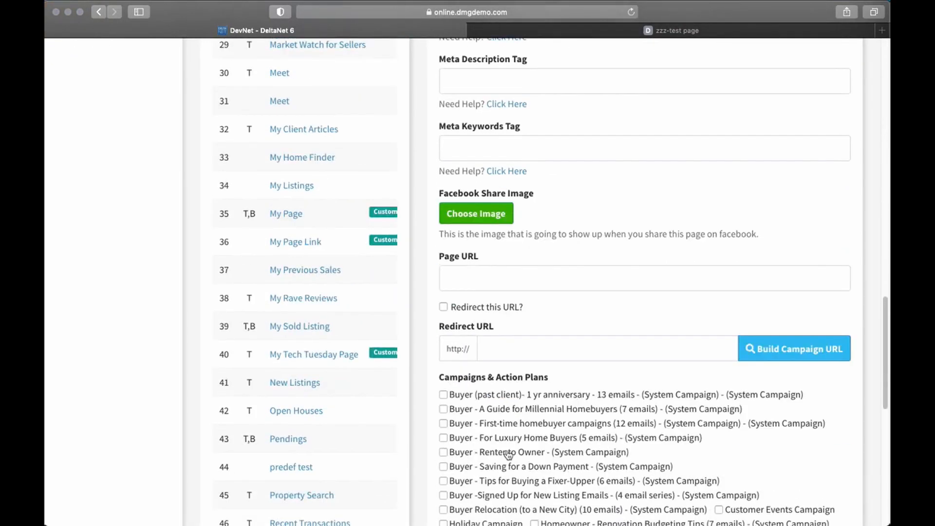
scroll(711, 436, down, 6)
click(644, 436)
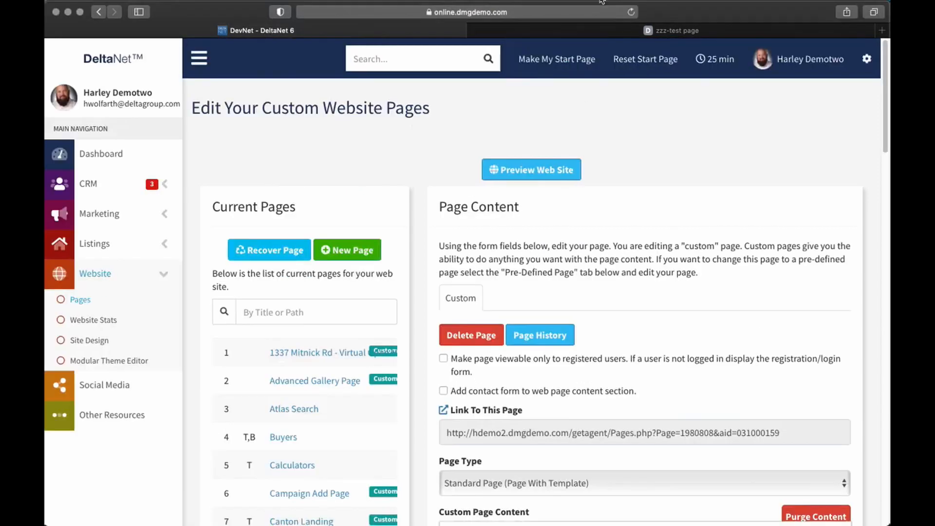
click(604, 29)
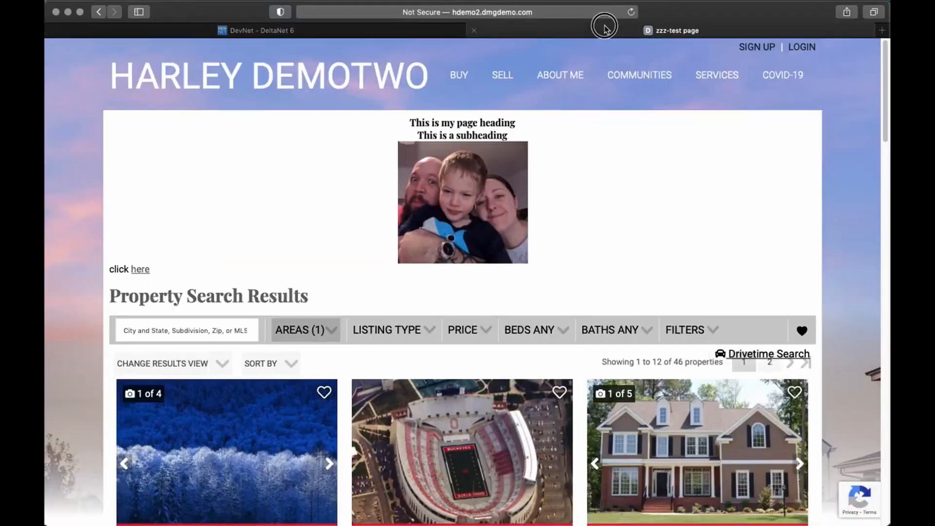
click(631, 12)
Browse through the slides of the gallery on the published page.
scroll(623, 234, down, 5)
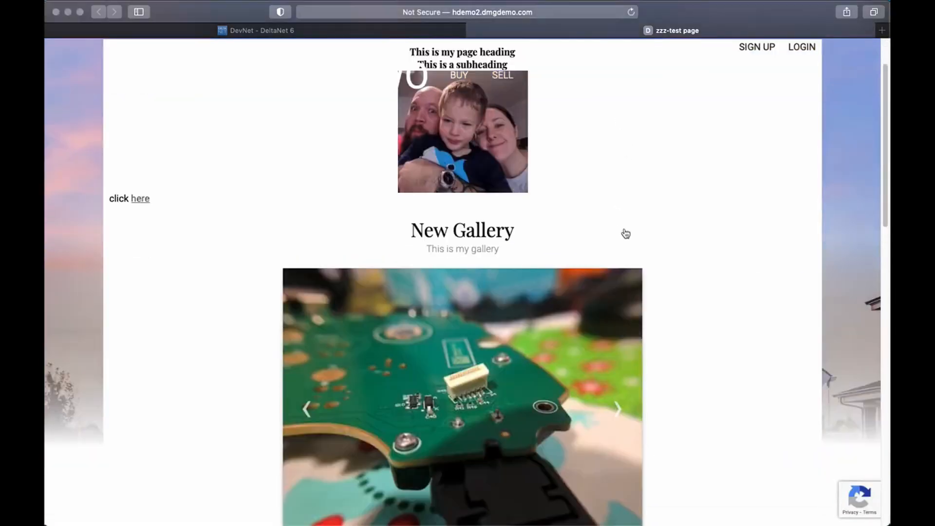
click(617, 323)
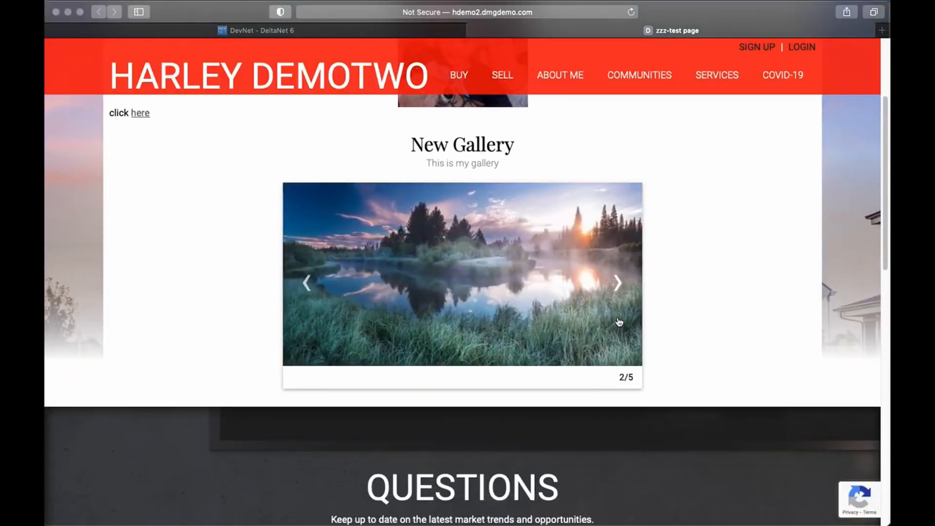
click(616, 280)
click(617, 304)
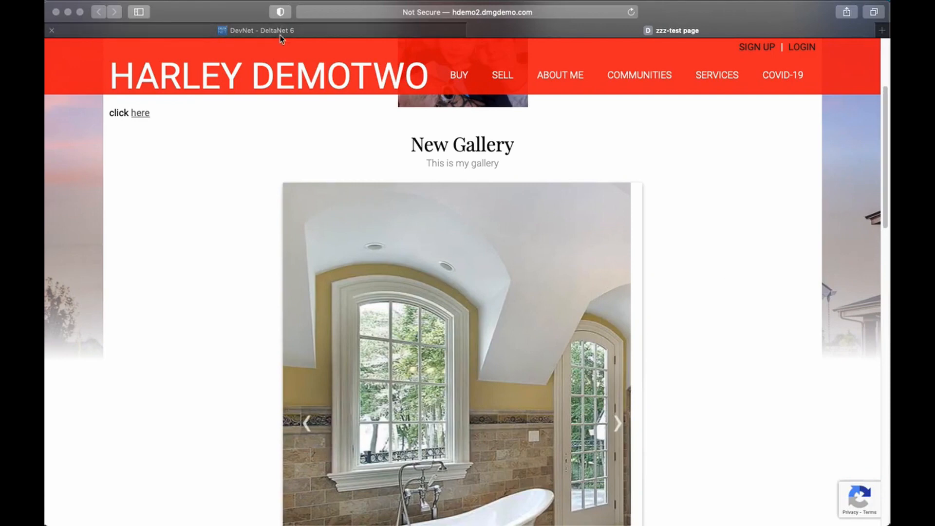
Return to the page editor and delete the gallery variable from the page content.
click(258, 30)
scroll(435, 191, down, 10)
scroll(537, 192, down, 4)
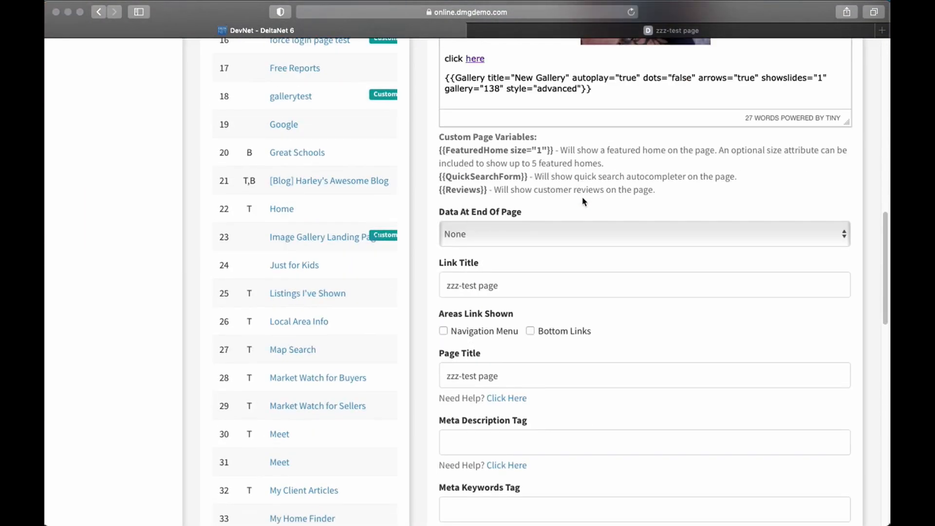
scroll(582, 198, up, 1)
drag(444, 139, 650, 150)
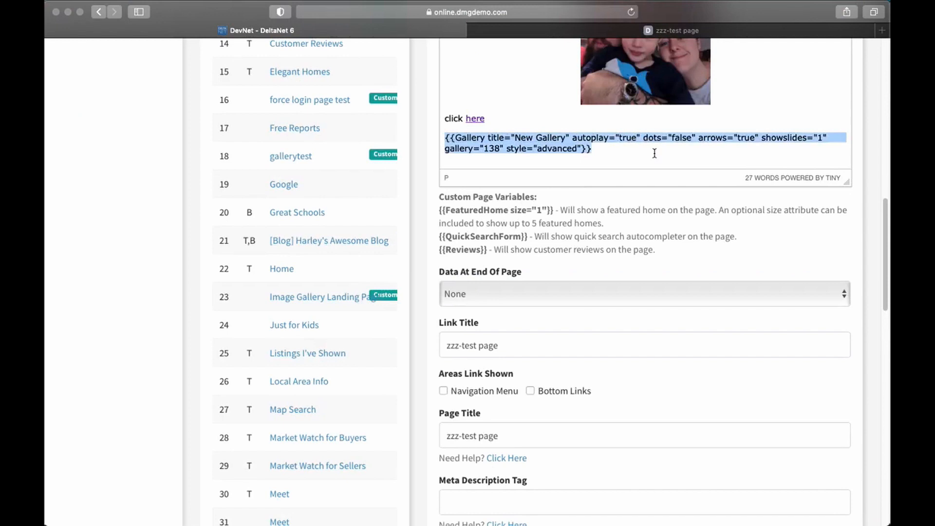
key(BackSpace)
Build an agent roster variable by searching for and adding three agents by name, and insert the roster into the page content.
scroll(487, 151, up, 5)
click(488, 144)
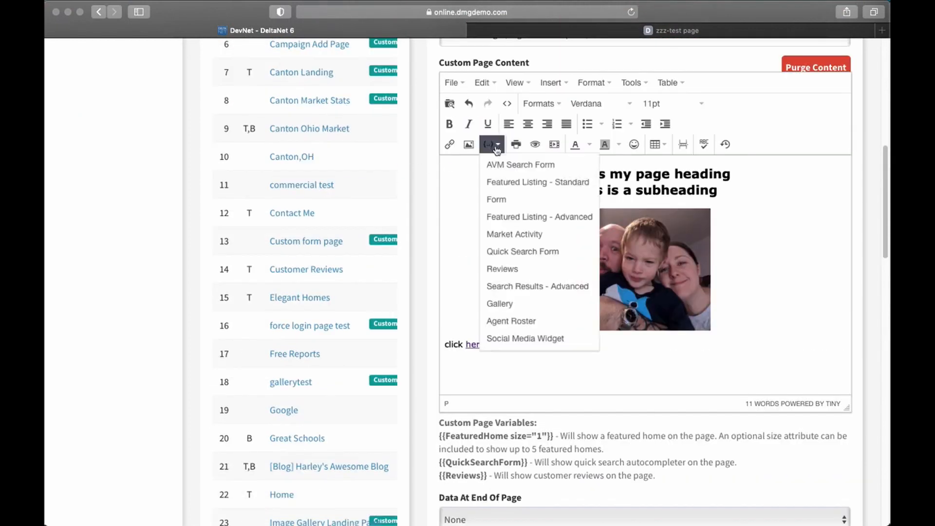
click(536, 323)
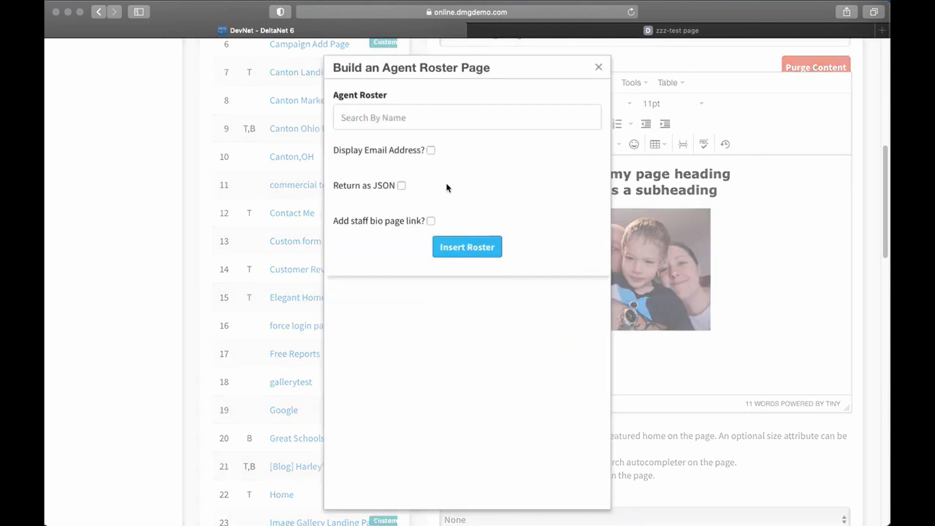
click(400, 119)
text(josh)
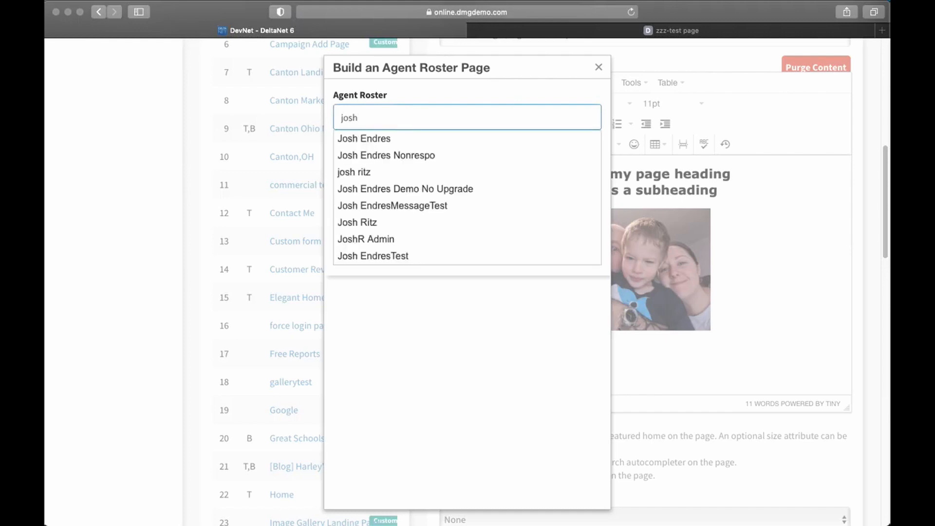
click(386, 139)
text(andy)
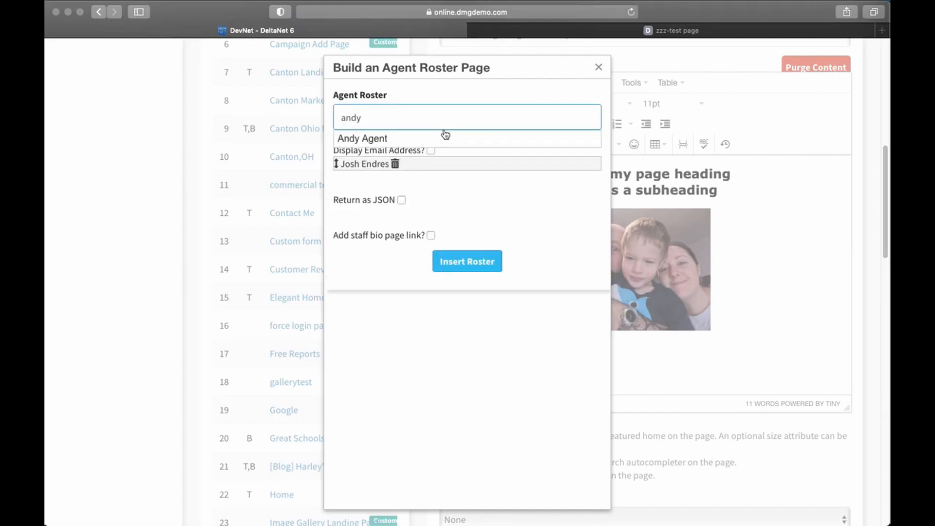
click(412, 134)
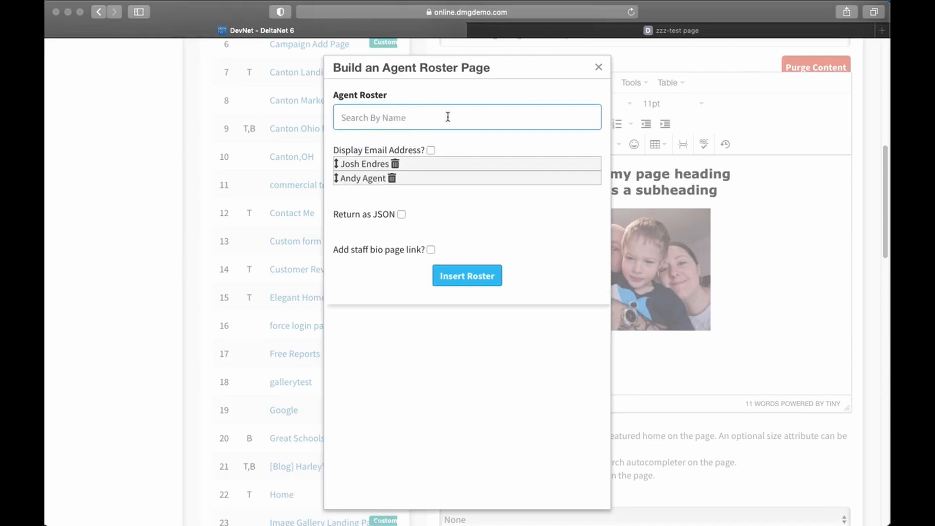
text(adam)
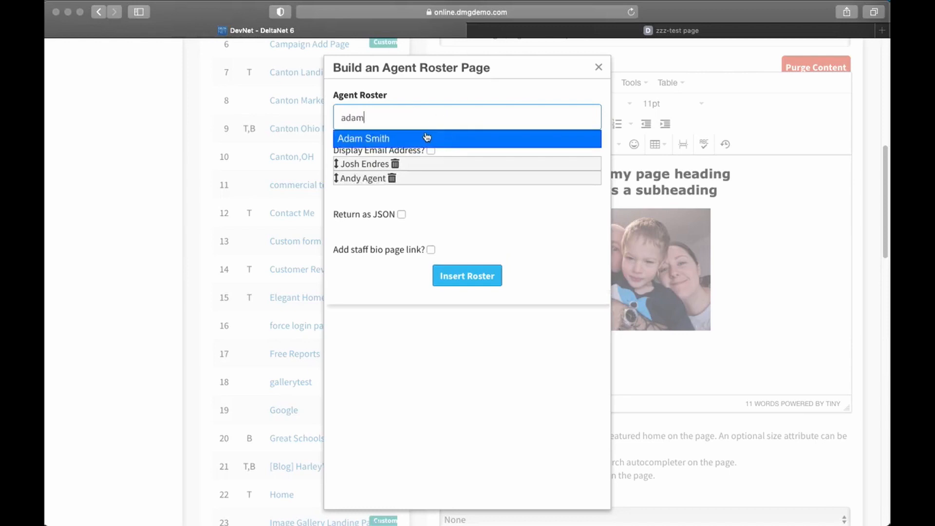
click(426, 138)
click(492, 302)
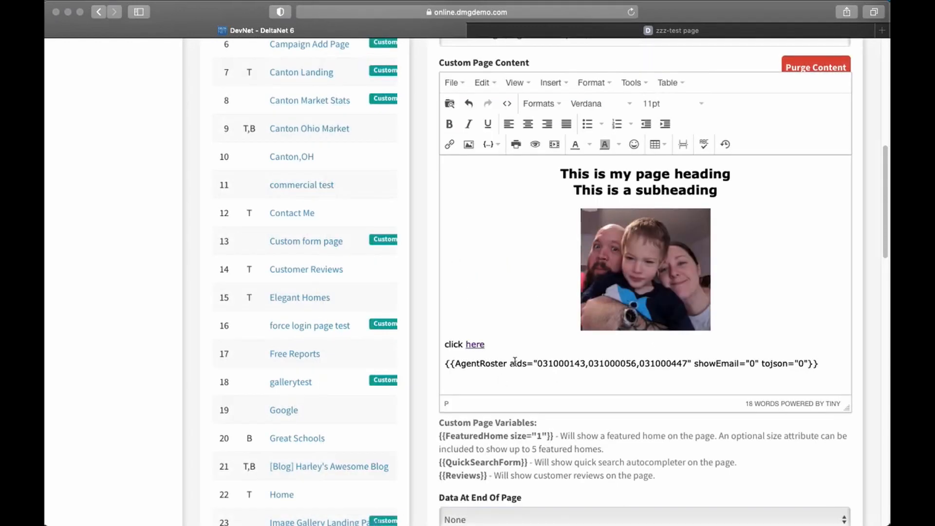
Submit the page with the agent roster variable and reload the published page to view the roster.
scroll(665, 355, down, 20)
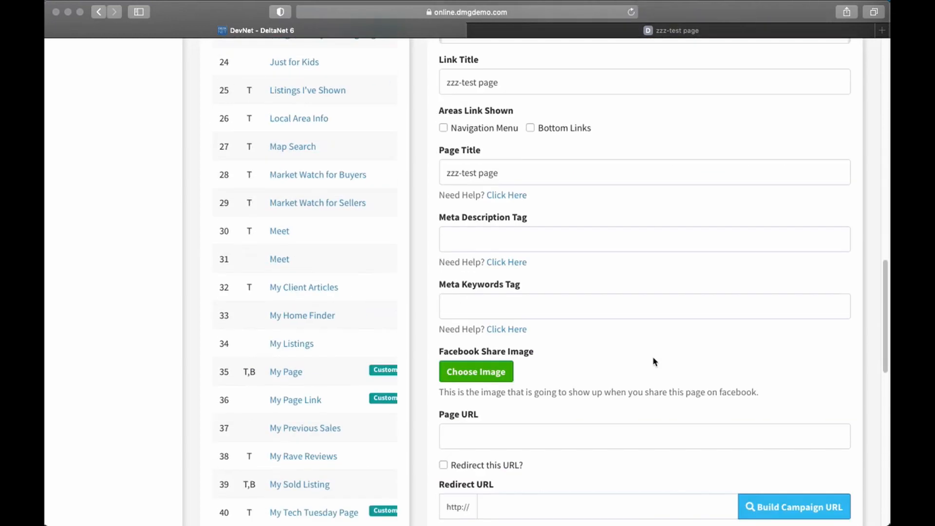
click(646, 434)
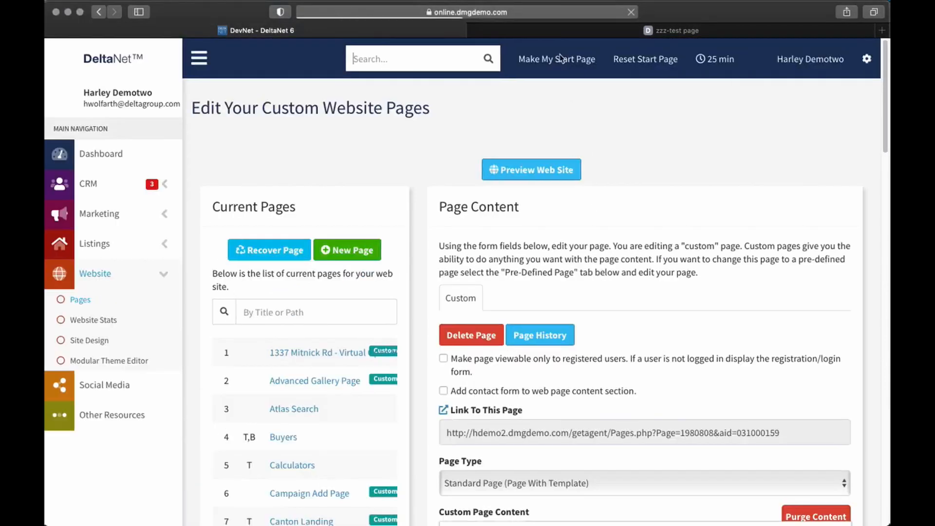
click(544, 31)
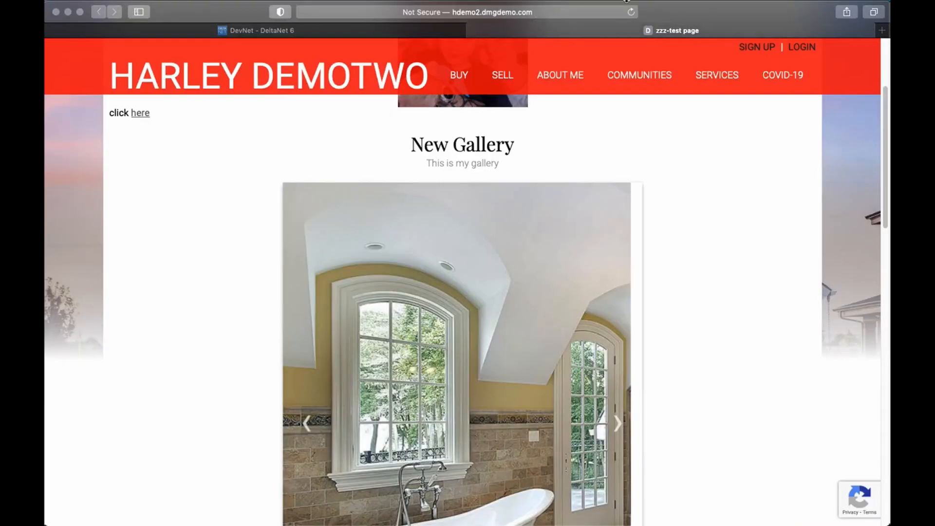
click(631, 12)
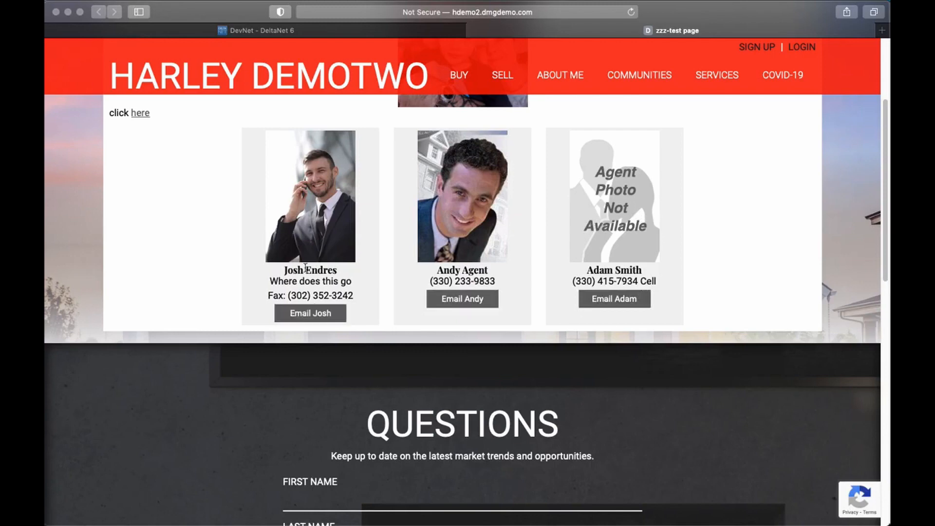
Return to the page editor, select the agent roster variable in the page content, and open it in the agent roster builder.
click(305, 25)
scroll(458, 285, down, 8)
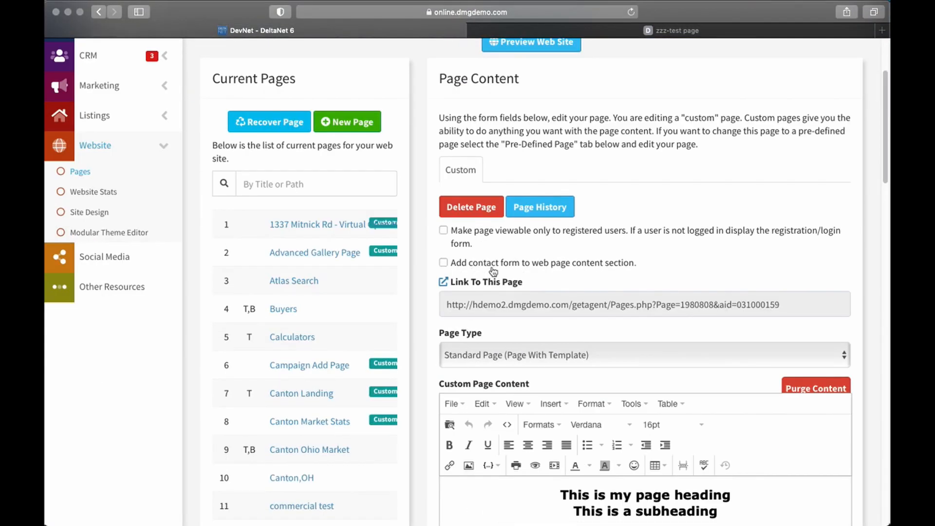
scroll(462, 287, down, 2)
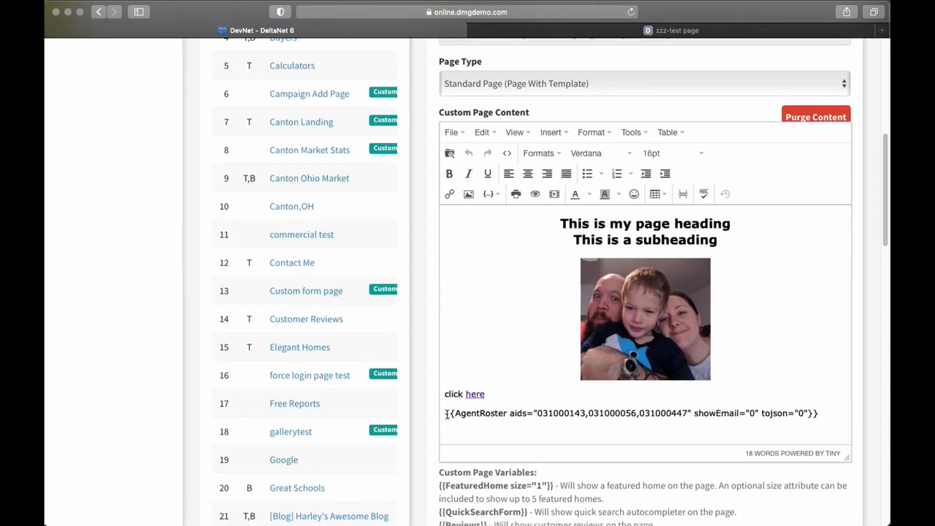
drag(446, 414, 832, 423)
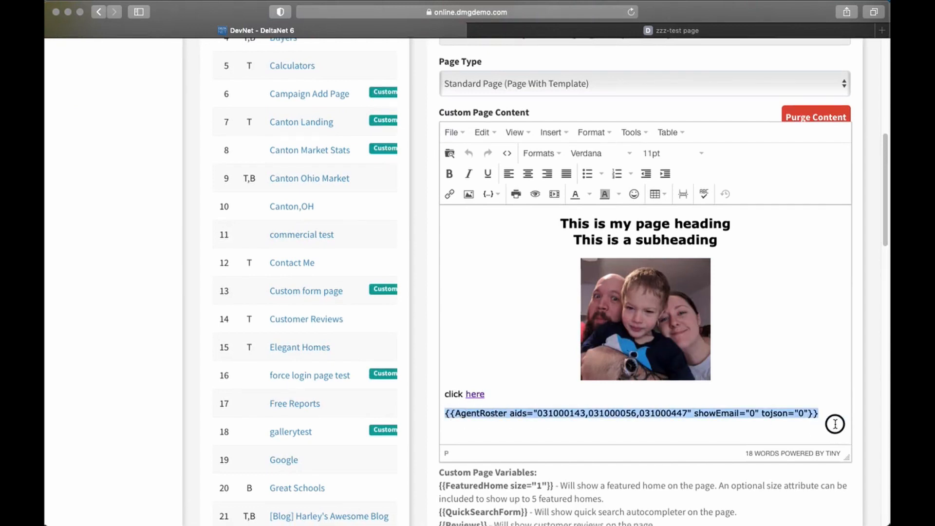
click(496, 196)
click(494, 375)
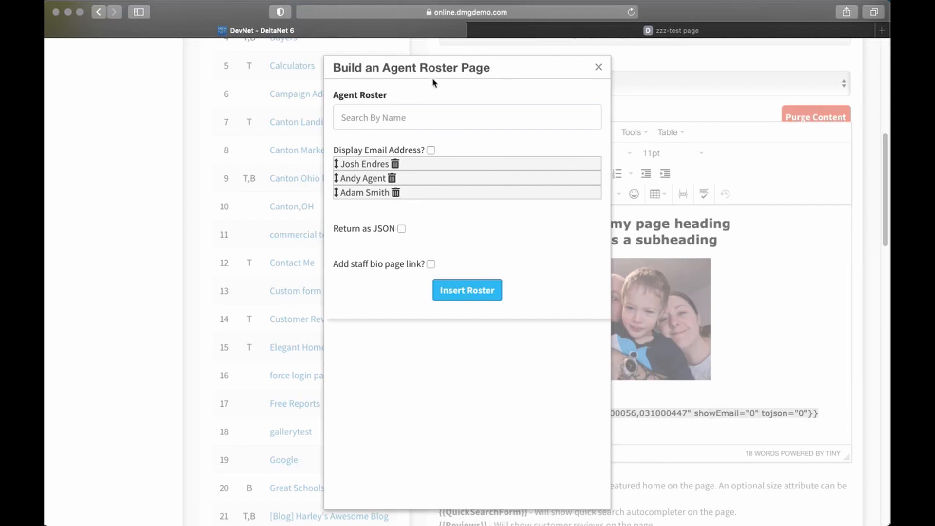
Try removing the first two agents and toggling the staff bio link, JSON and email display options, then close the builder without inserting.
click(394, 180)
click(395, 165)
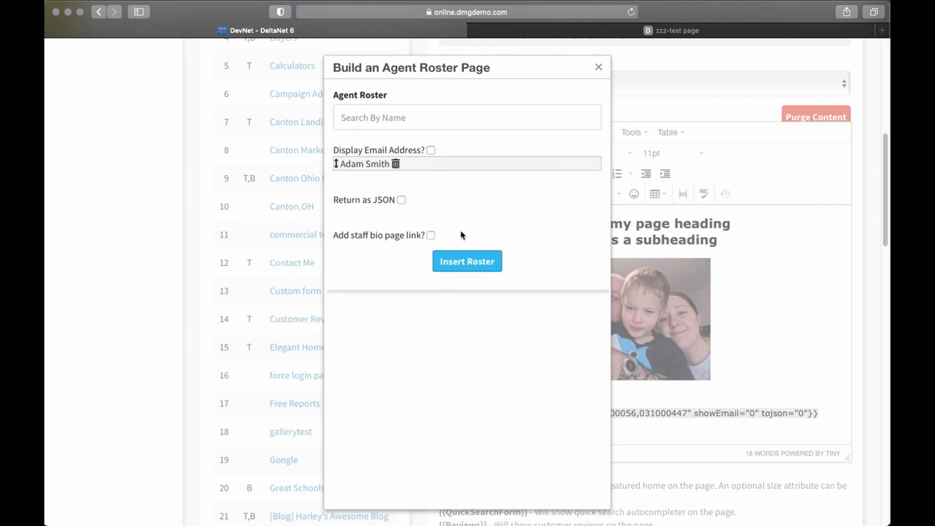
click(431, 236)
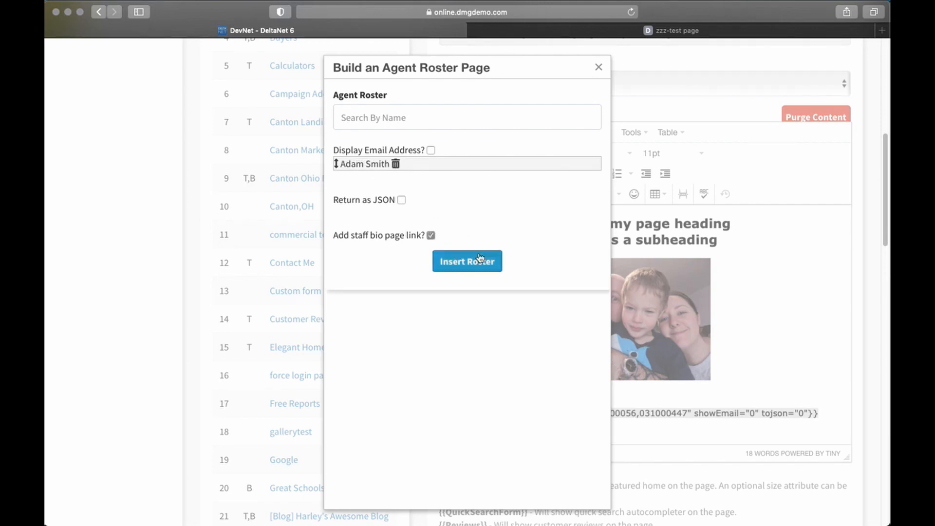
click(431, 236)
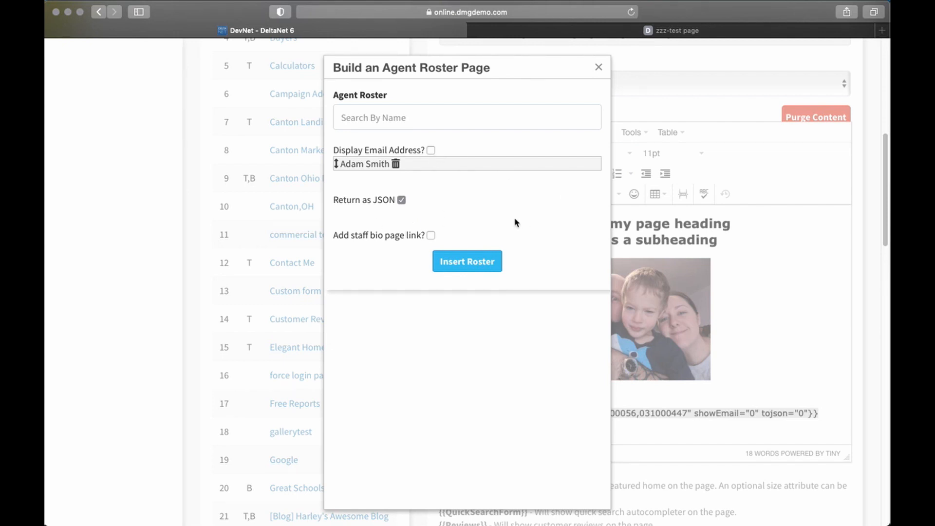
click(430, 151)
click(599, 68)
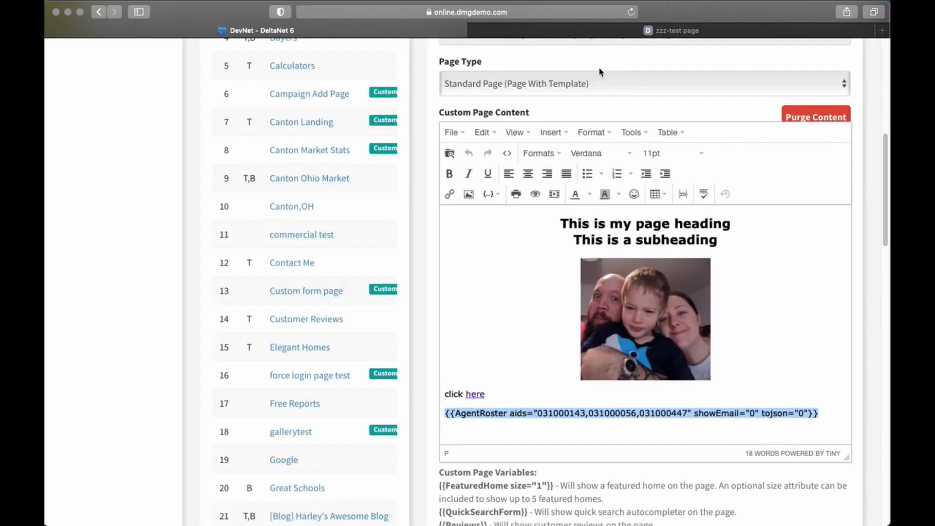
Delete the agent roster variable from the page content and place the cursor on the empty line below "click here".
click(830, 412)
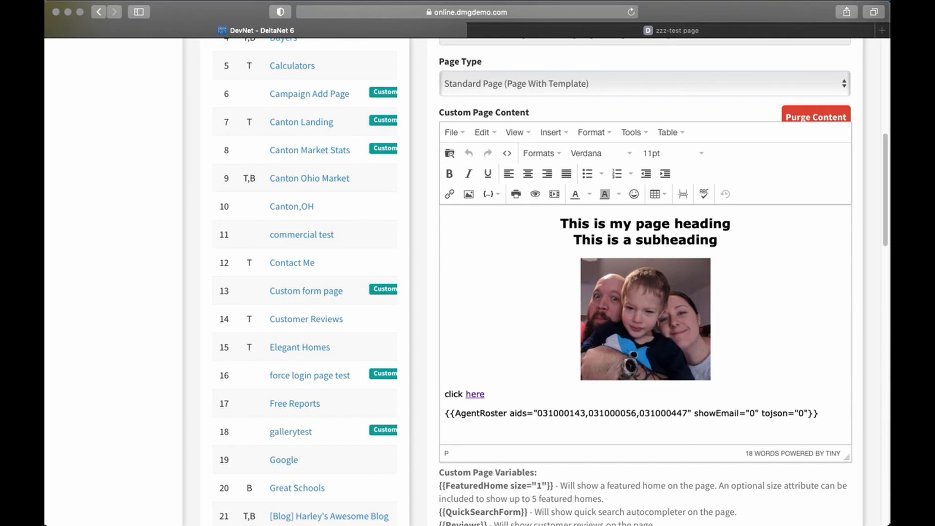
shift+click(445, 414)
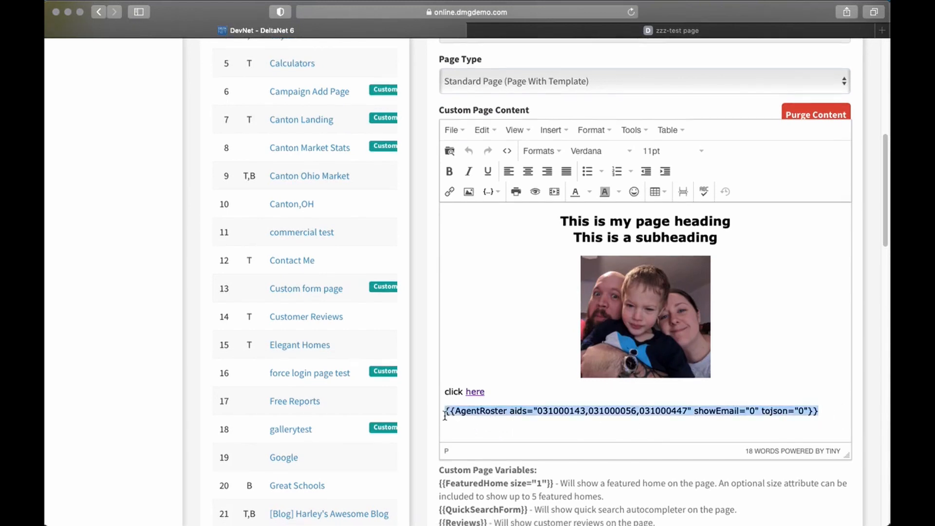
key(BackSpace)
click(495, 192)
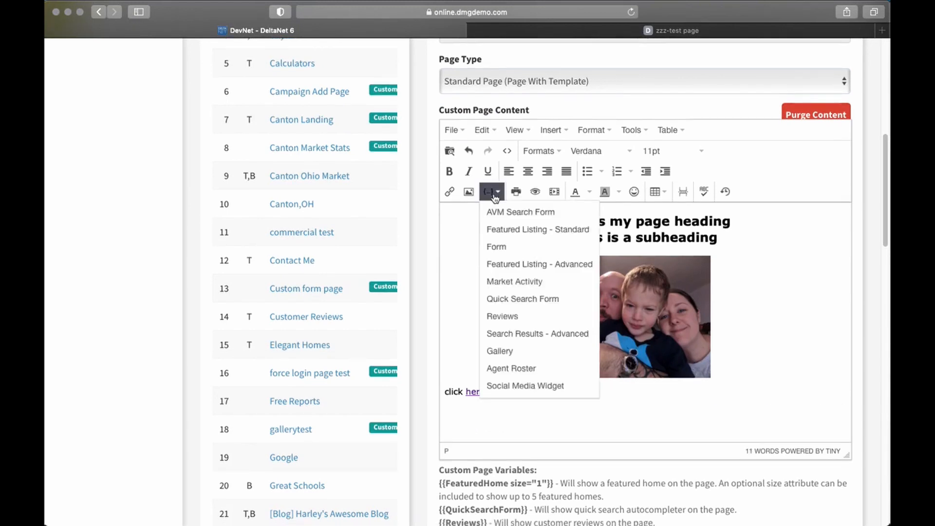
click(459, 407)
Open the Social Media Widget builder, look over the available social links, and close it without inserting anything.
click(496, 192)
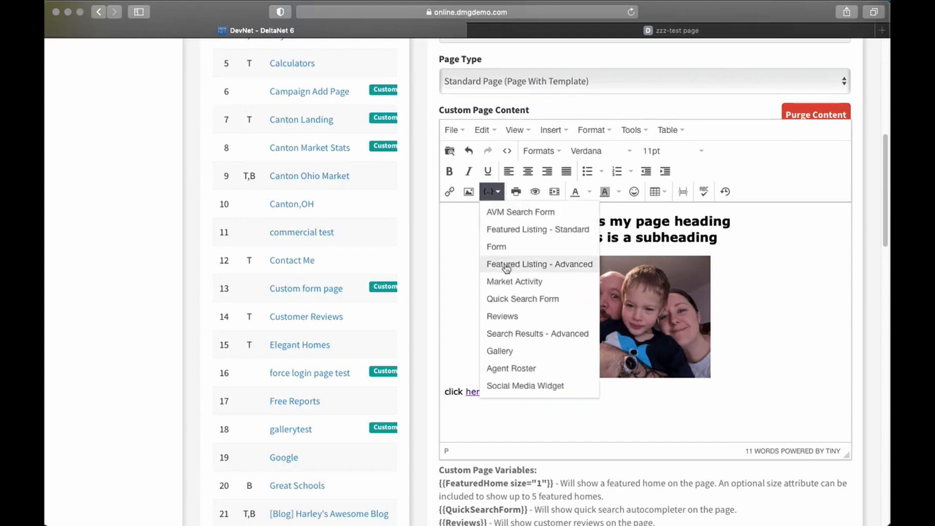
click(520, 387)
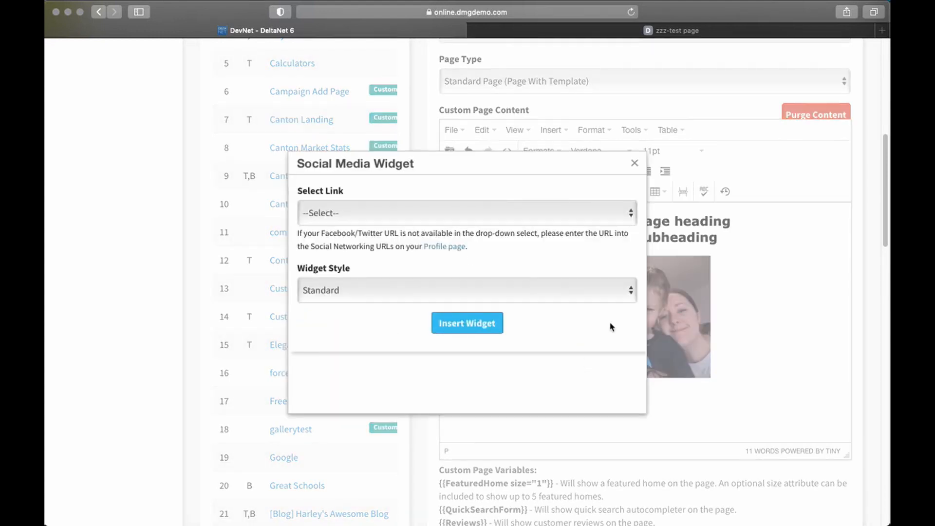
click(627, 214)
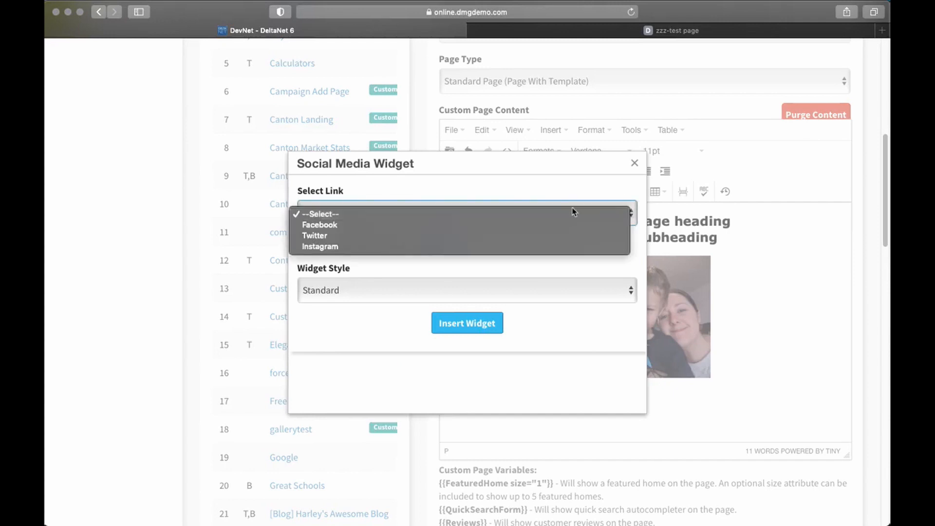
click(349, 215)
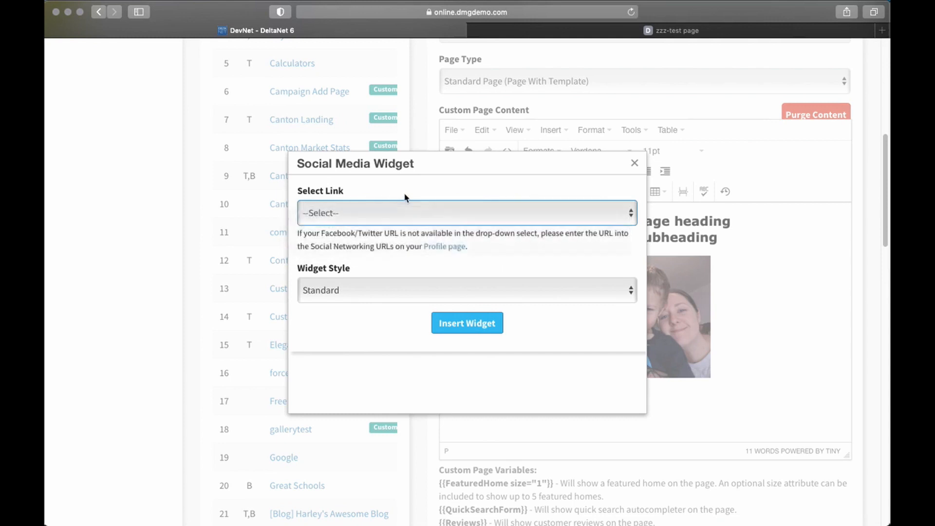
click(634, 163)
Show where the Profile option is in the account menu, then close that menu.
scroll(650, 180, up, 10)
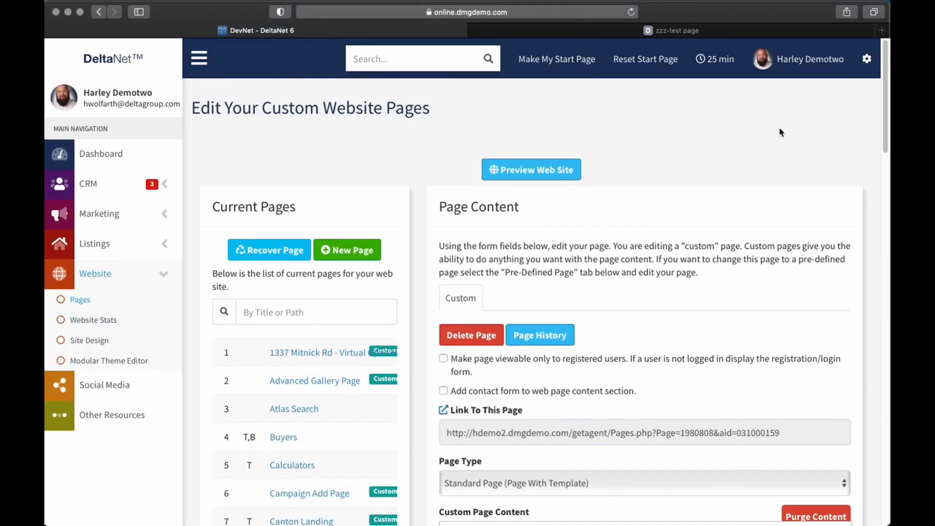
click(782, 61)
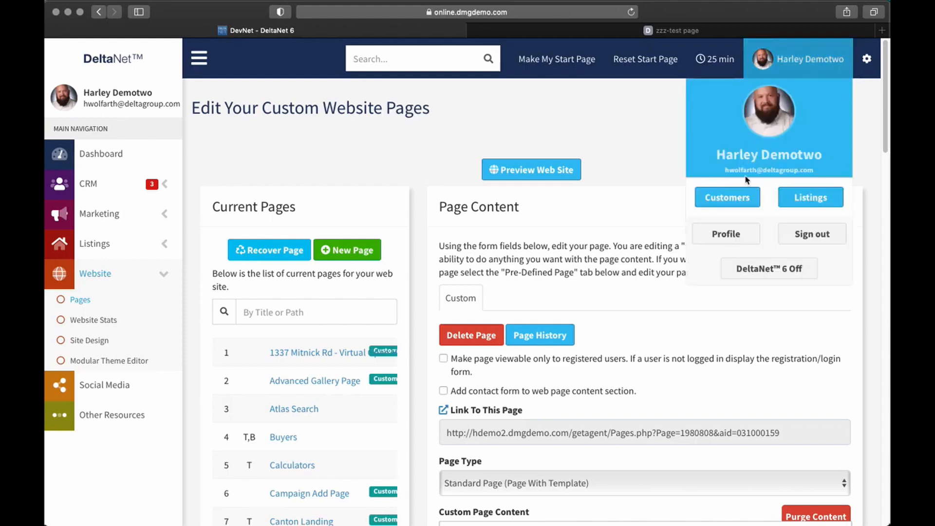
click(630, 158)
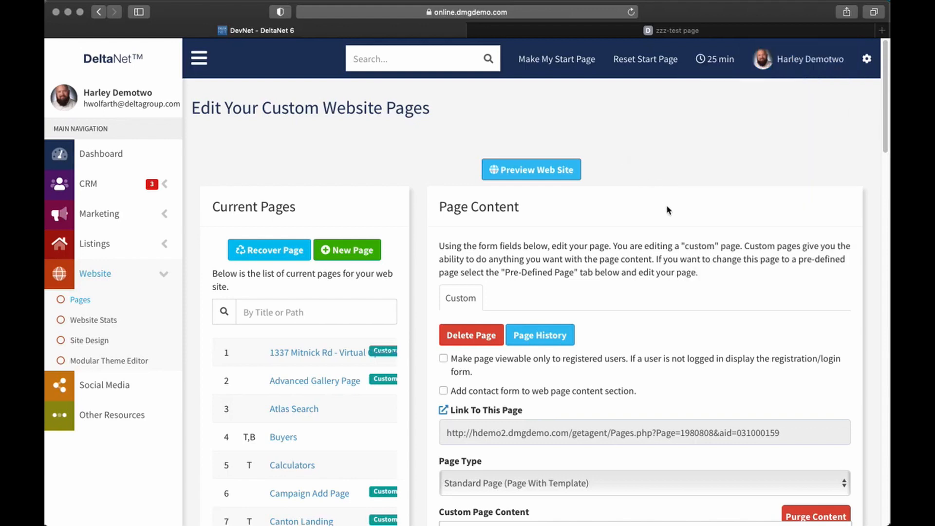
Start a new Social Media Widget for the page content and choose Facebook as its link.
scroll(681, 203, down, 10)
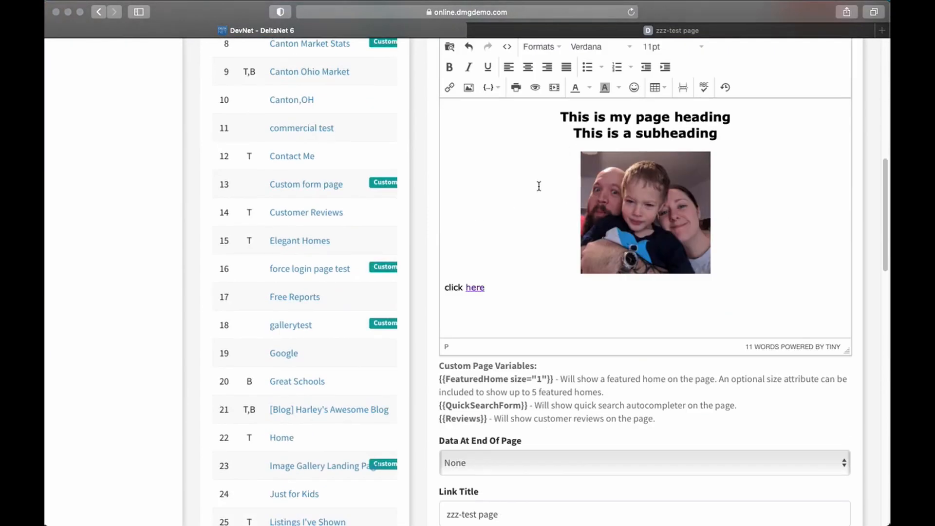
click(489, 87)
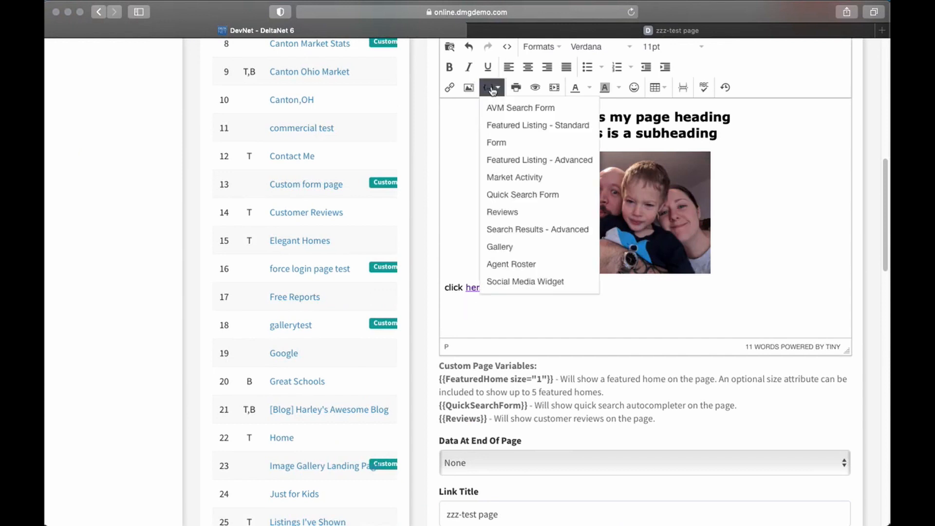
click(510, 282)
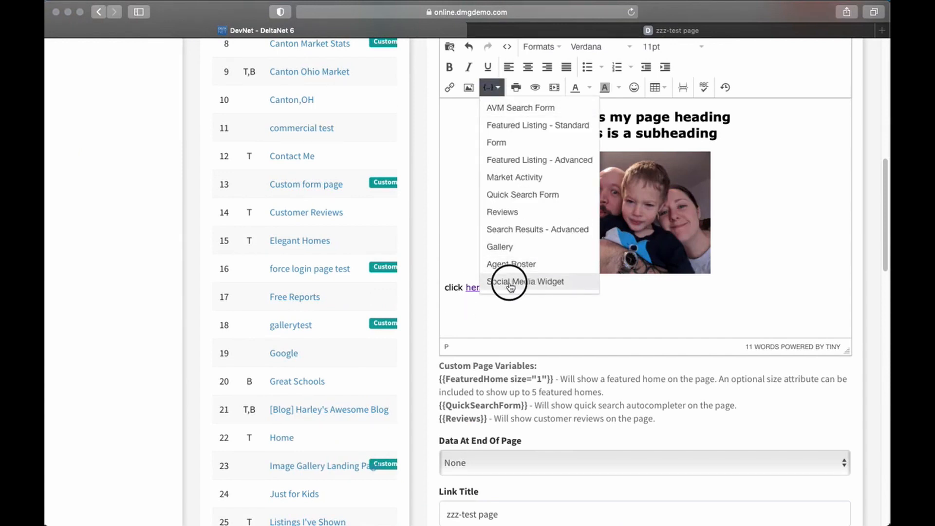
click(363, 213)
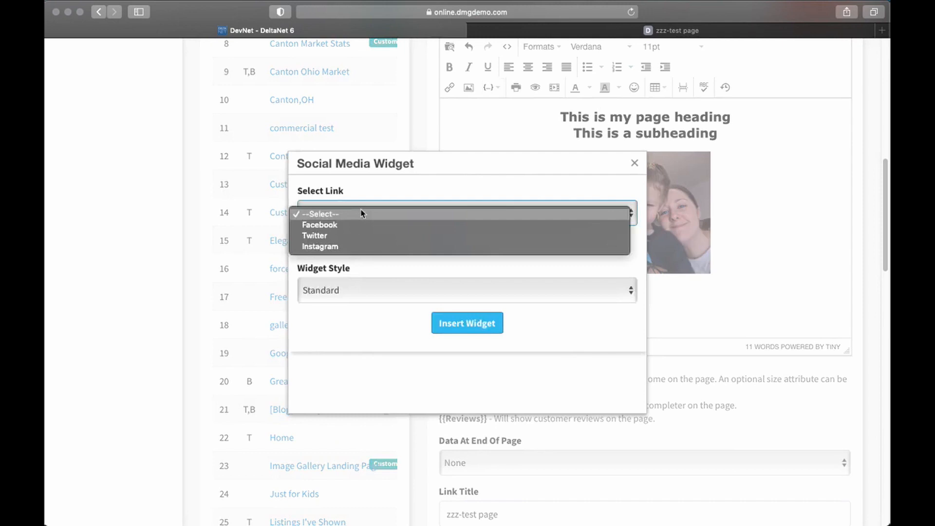
click(381, 226)
Try the Advanced widget style for Facebook and look through its header, cover photo, width and height options.
click(398, 284)
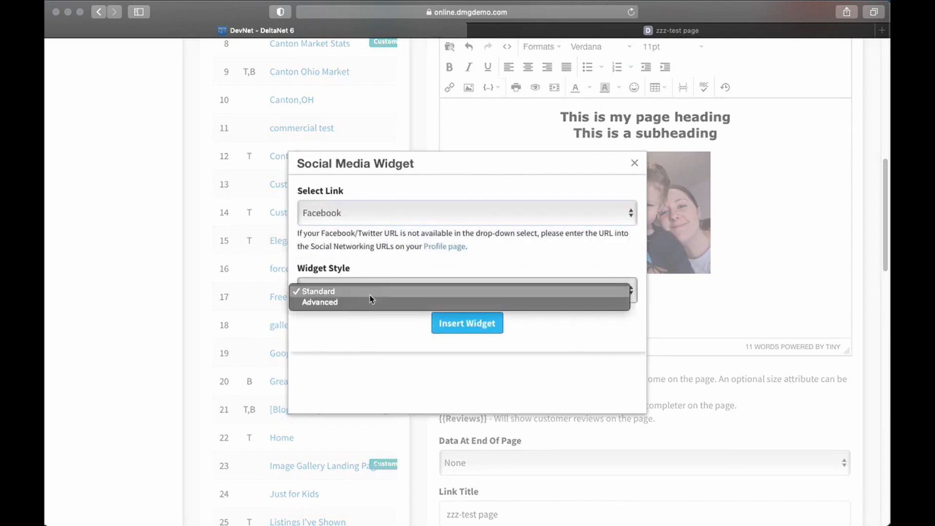
click(351, 305)
scroll(361, 331, down, 5)
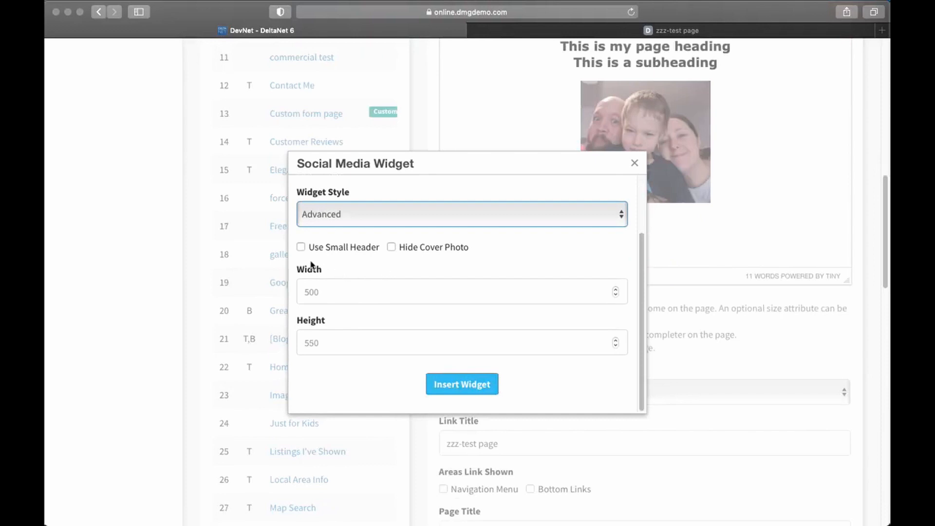
scroll(492, 321, up, 3)
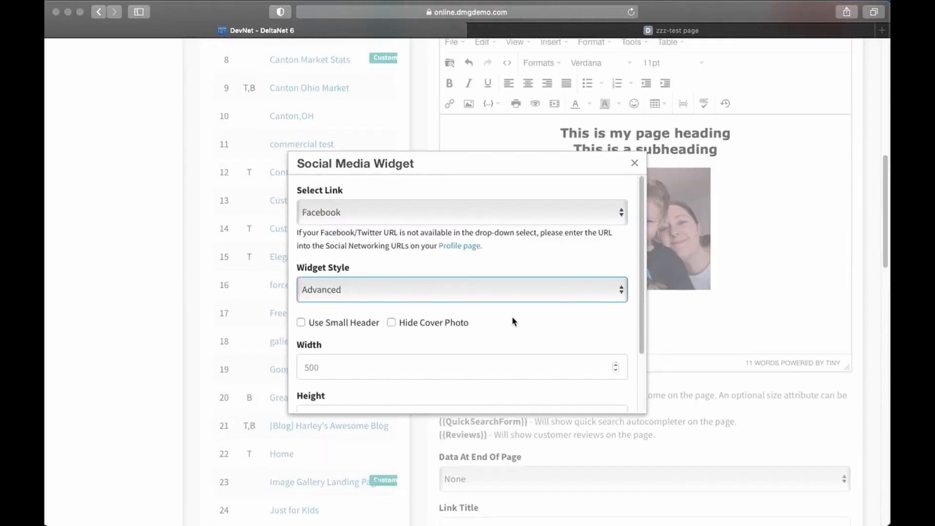
Set the widget style to Standard and insert the Facebook widget into the page content.
click(468, 289)
click(376, 281)
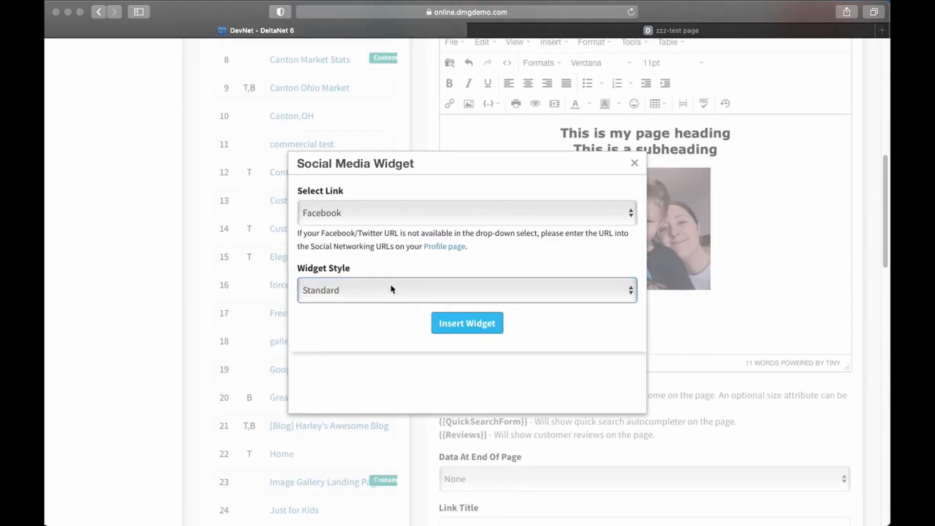
click(456, 322)
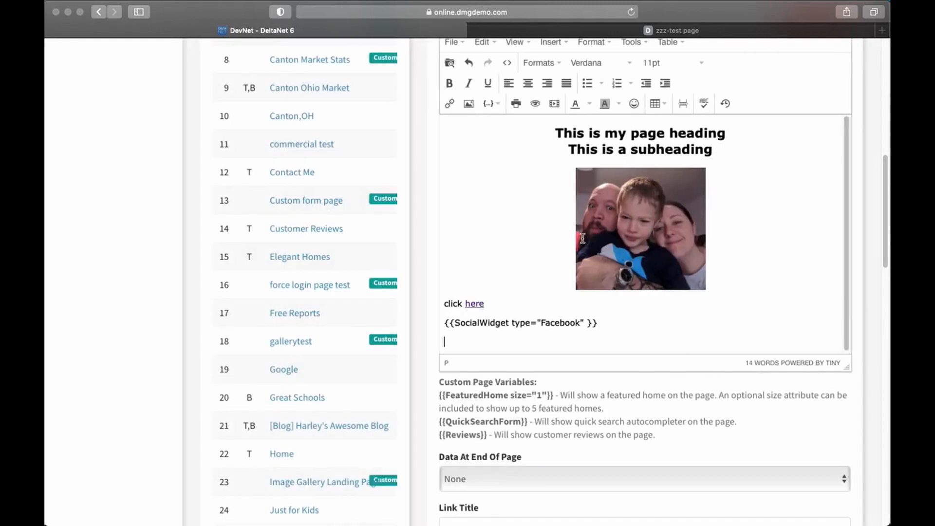
Insert a Twitter social media widget with the Standard style below the Facebook one.
click(488, 103)
click(537, 297)
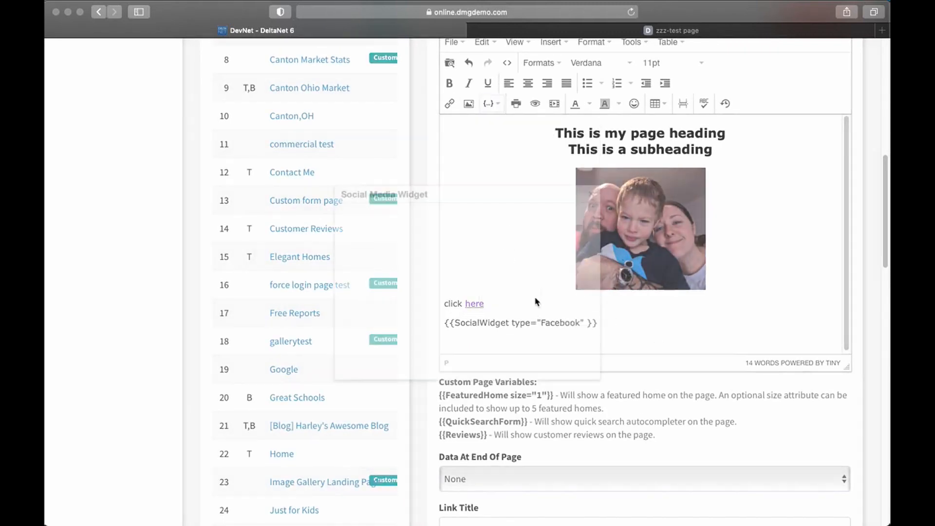
click(395, 213)
click(384, 235)
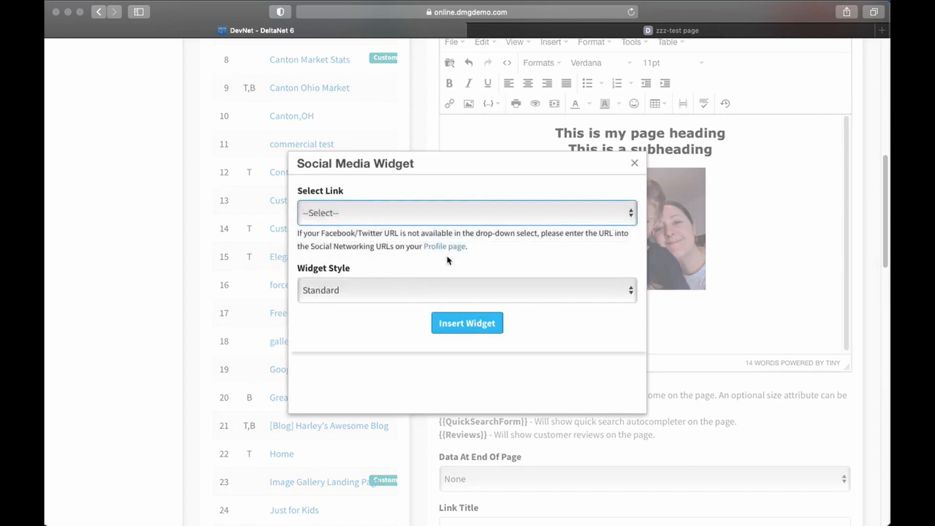
click(473, 333)
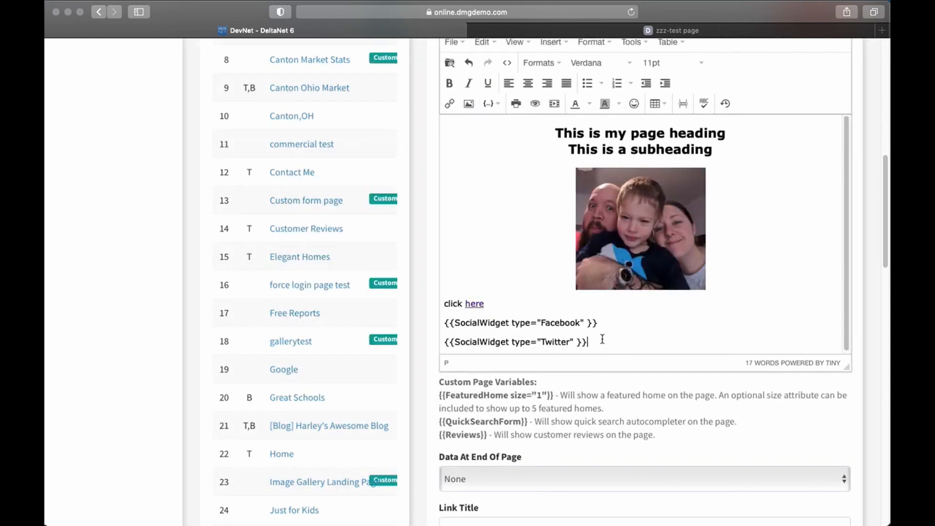
Review the Instagram link's connection requirements and options in a new Social Media Widget, and close it without inserting.
scroll(599, 316, down, 1)
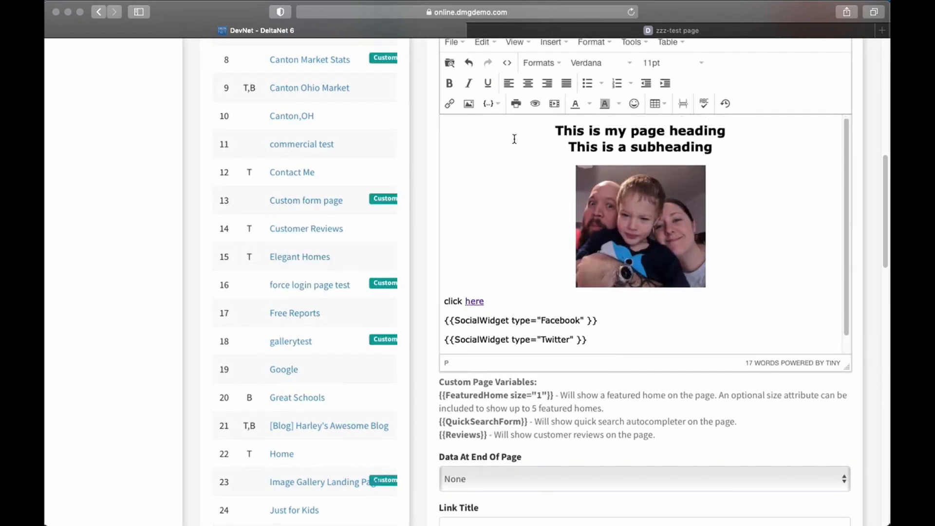
click(490, 103)
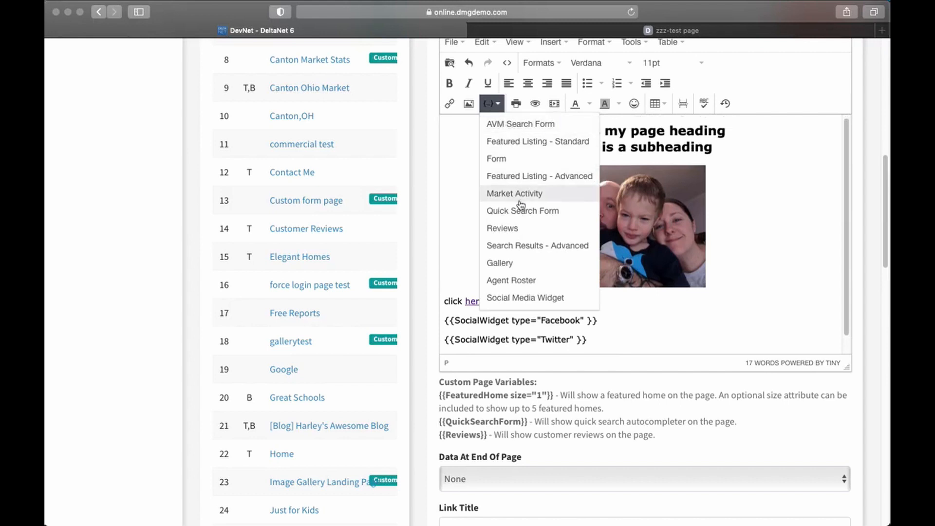
click(522, 297)
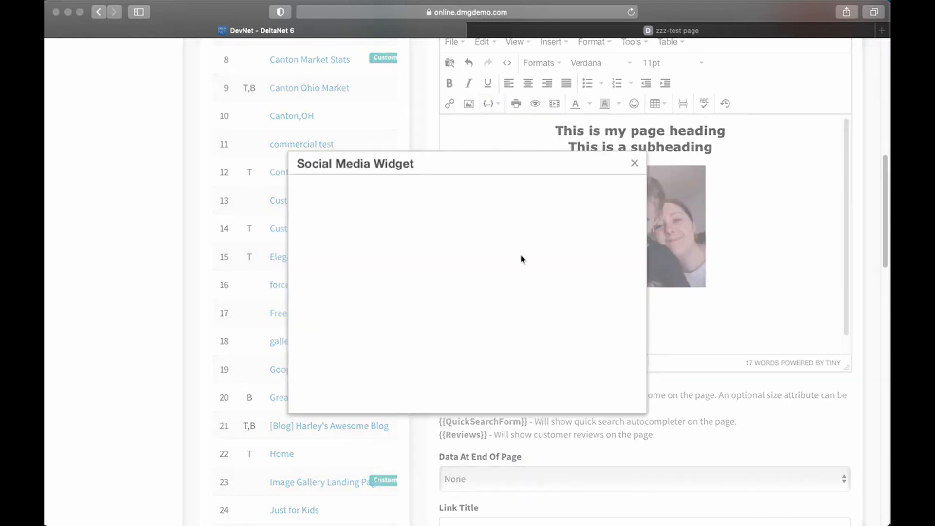
click(403, 220)
click(367, 251)
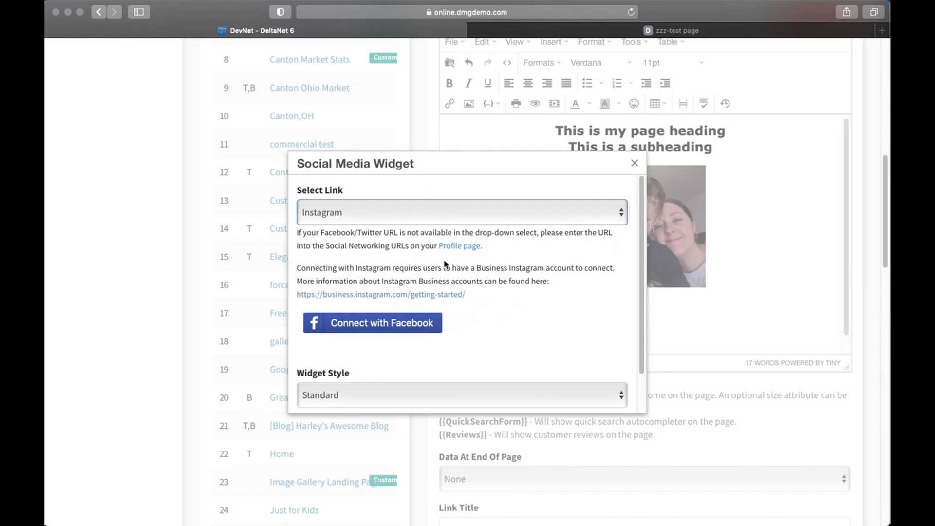
scroll(413, 341, down, 3)
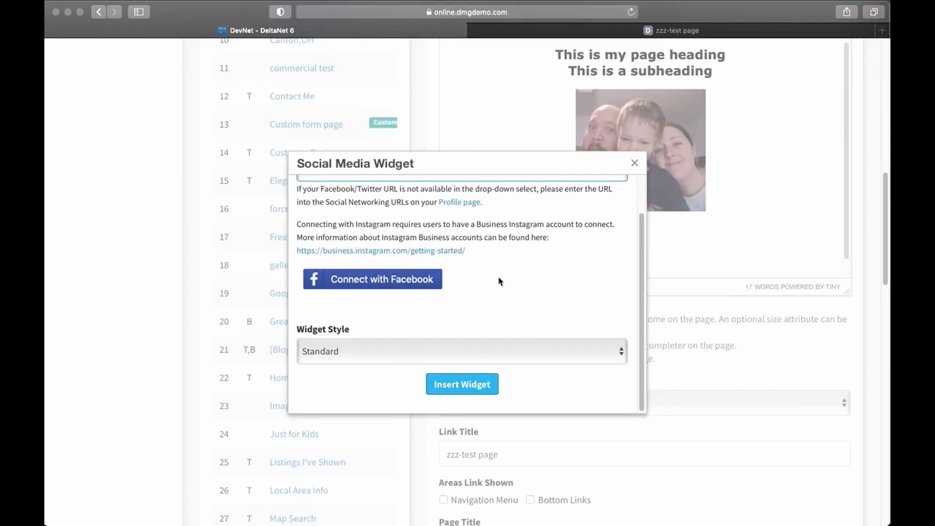
click(635, 162)
Save the custom page with its Facebook and Twitter widgets.
scroll(416, 370, down, 10)
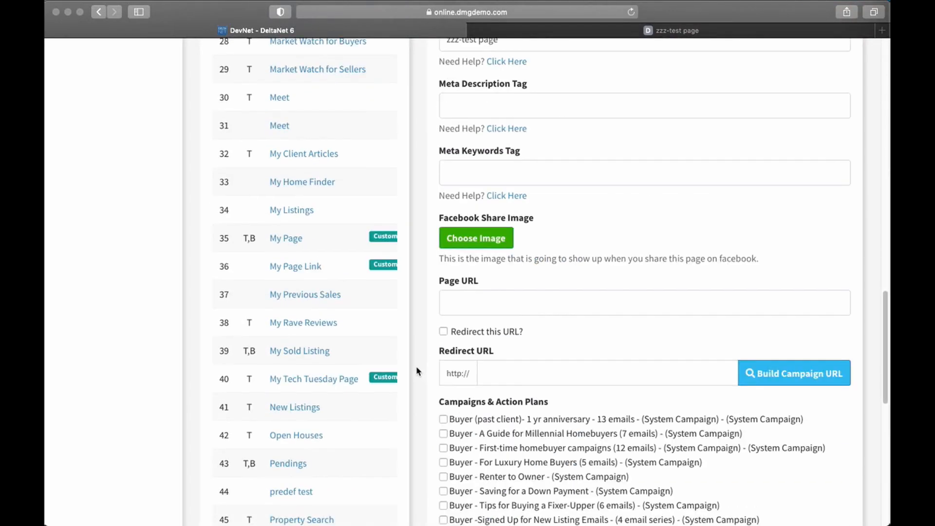
scroll(416, 371, down, 15)
click(646, 443)
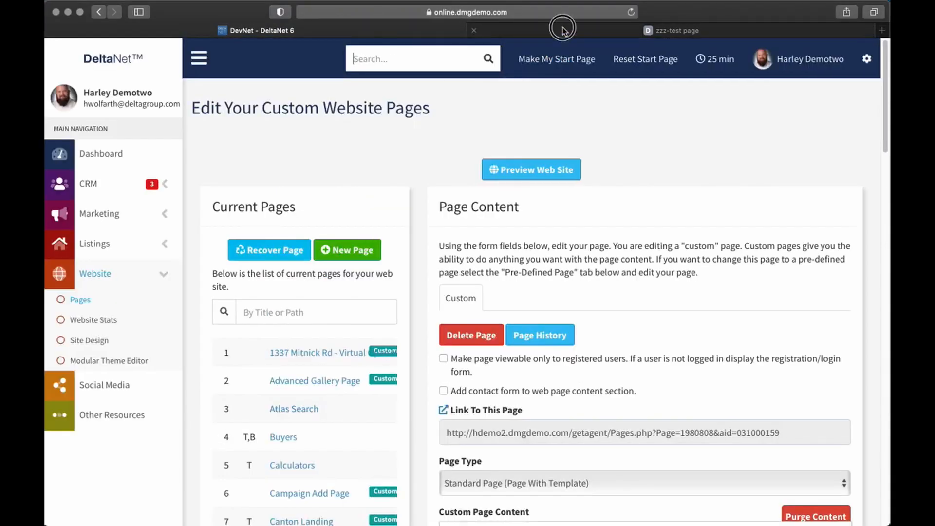
Reload the published zzz-test page and examine how the Facebook and Twitter feeds display.
click(560, 30)
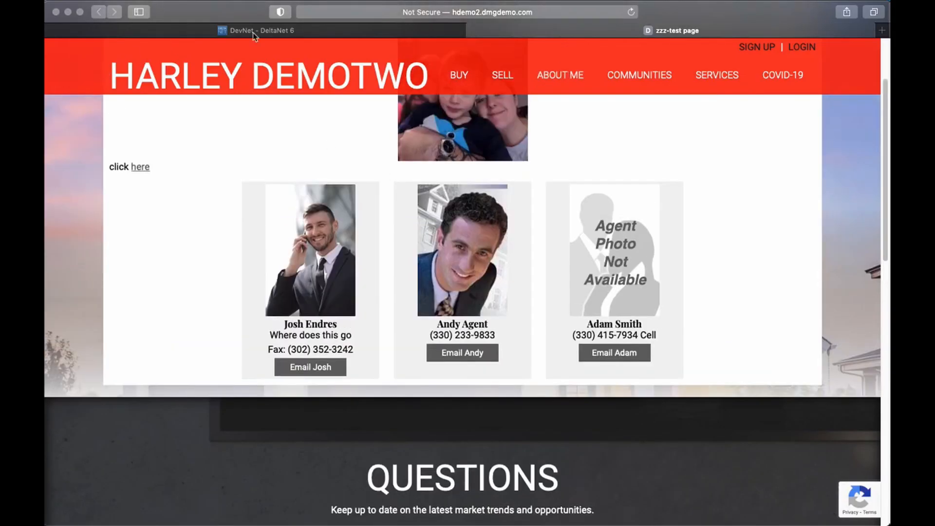
click(630, 12)
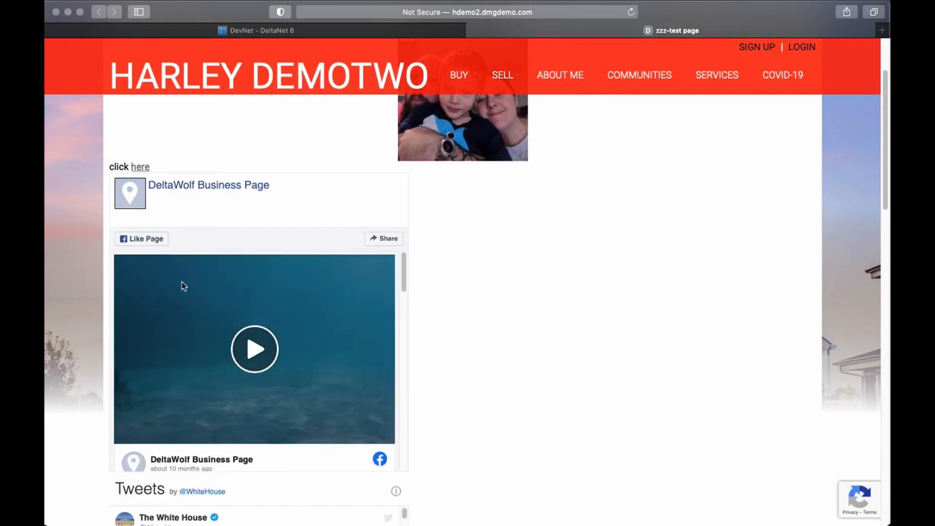
scroll(336, 257, down, 2)
scroll(336, 256, up, 2)
scroll(212, 346, down, 1)
scroll(536, 345, down, 6)
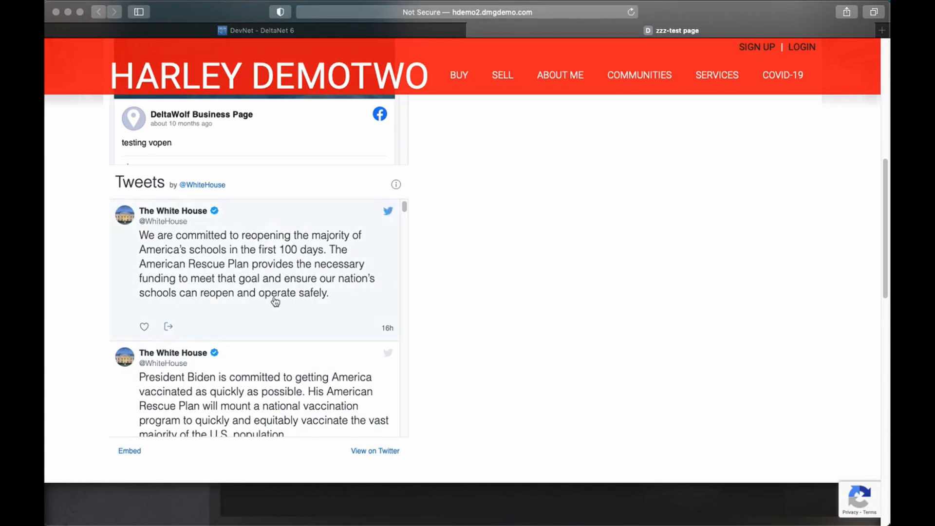
Return to the page editor and delete the Facebook and Twitter widget variables from the page content.
click(273, 30)
scroll(431, 312, down, 5)
scroll(433, 316, down, 10)
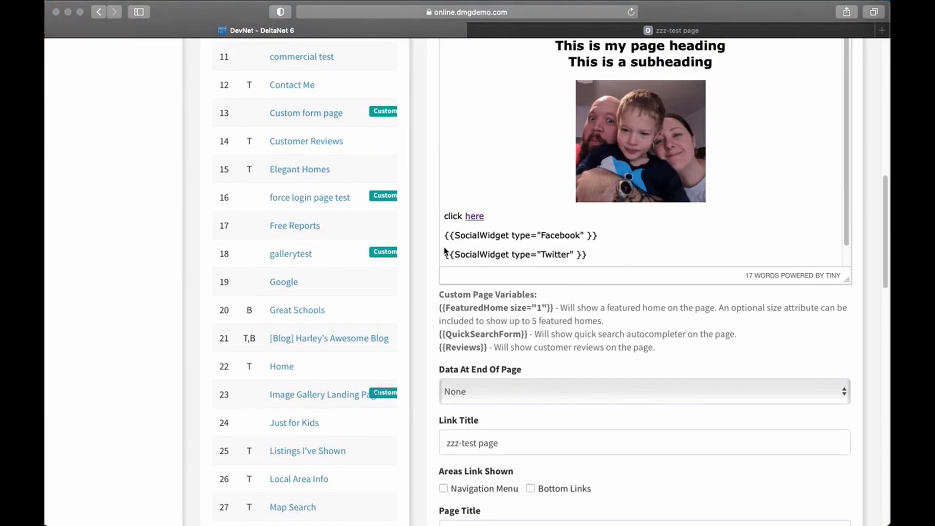
drag(445, 252, 592, 253)
drag(440, 233, 640, 261)
key(BackSpace)
Start a new Social Media Widget with Facebook as its link and the Advanced widget style.
scroll(594, 258, up, 6)
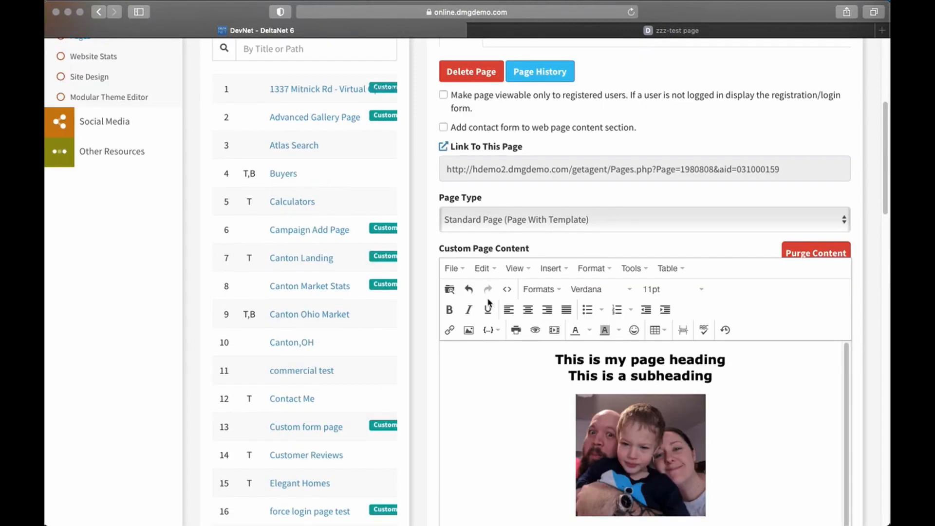
click(488, 329)
click(492, 305)
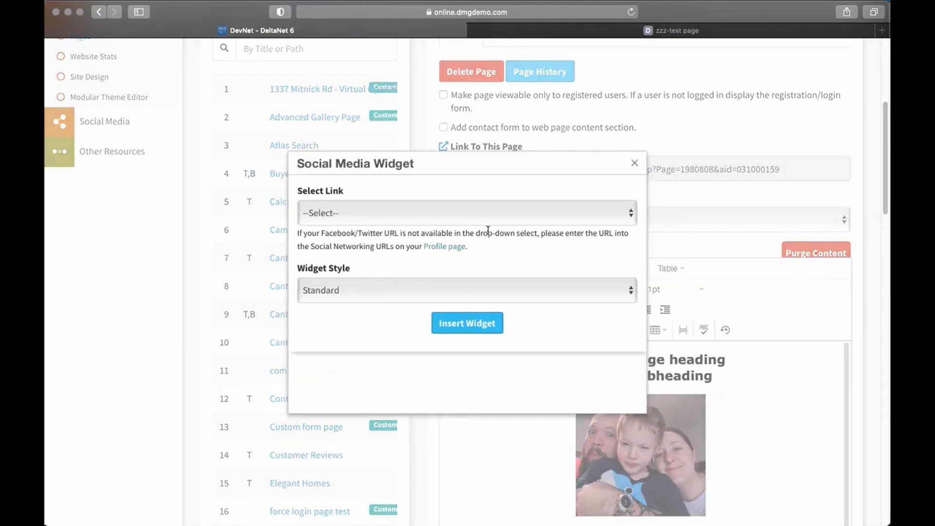
click(416, 221)
click(384, 222)
click(340, 290)
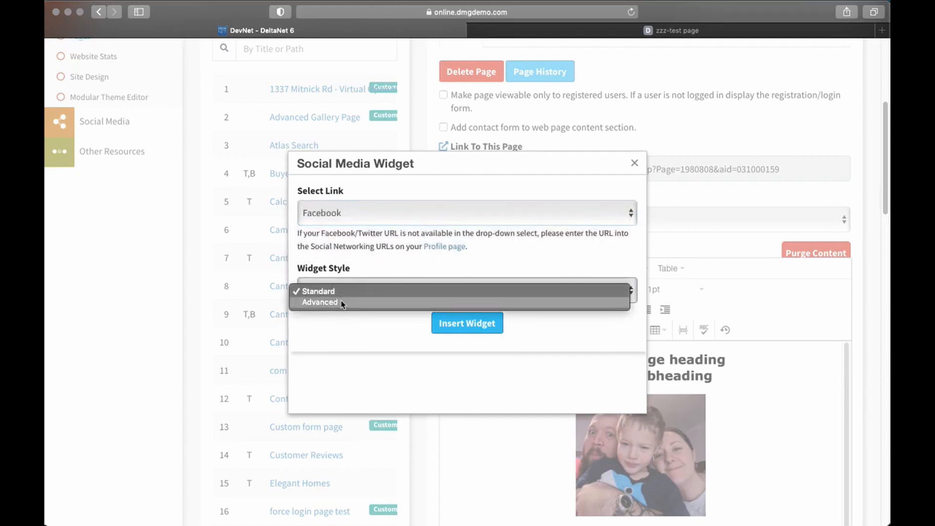
click(342, 302)
Enable Use Small Header and Hide Cover Photo for the Facebook widget and insert it into the page content.
scroll(334, 365, down, 2)
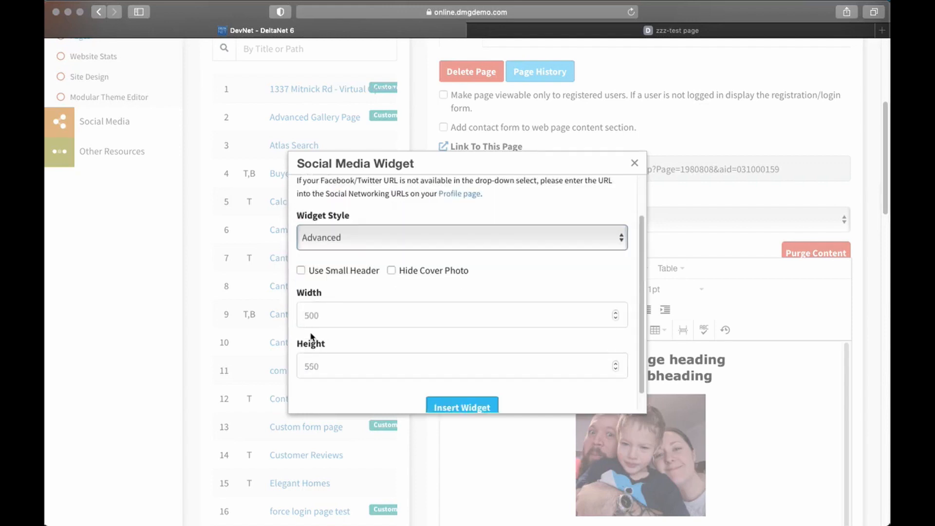
click(301, 271)
click(391, 271)
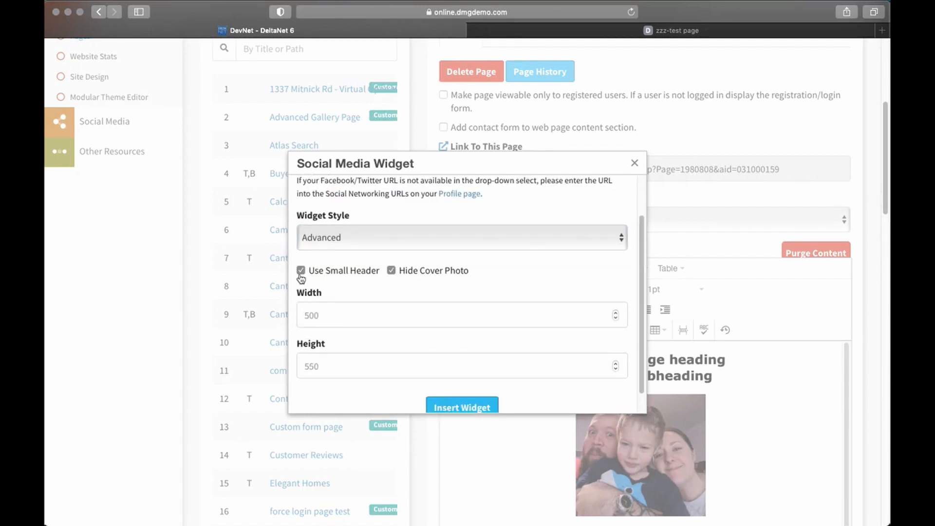
scroll(341, 341, down, 1)
click(464, 392)
Save the page and reload the published zzz-test page to check the advanced Facebook widget.
scroll(431, 416, down, 1)
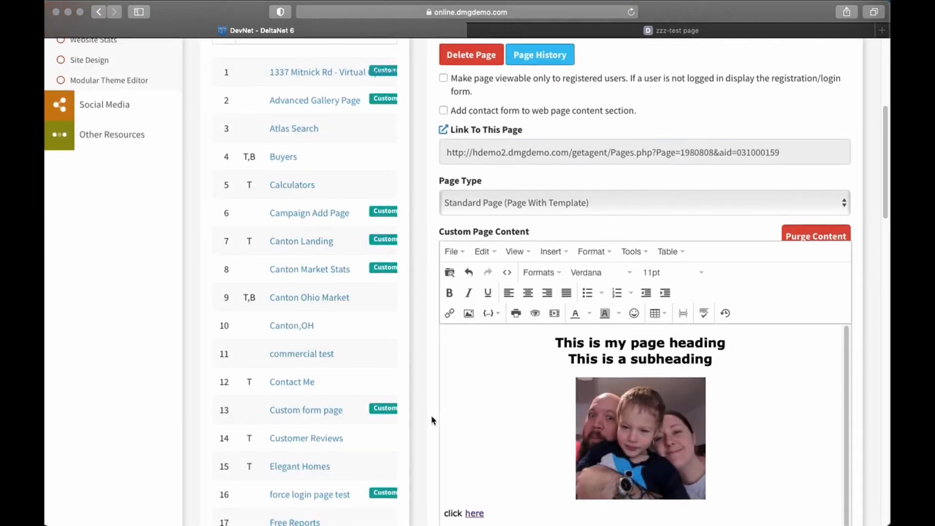
scroll(432, 417, down, 20)
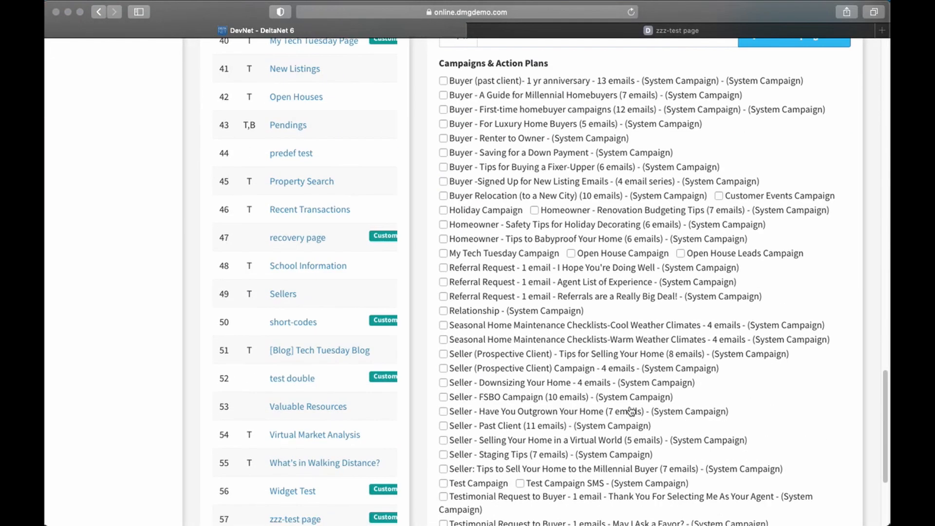
scroll(631, 412, down, 5)
click(638, 434)
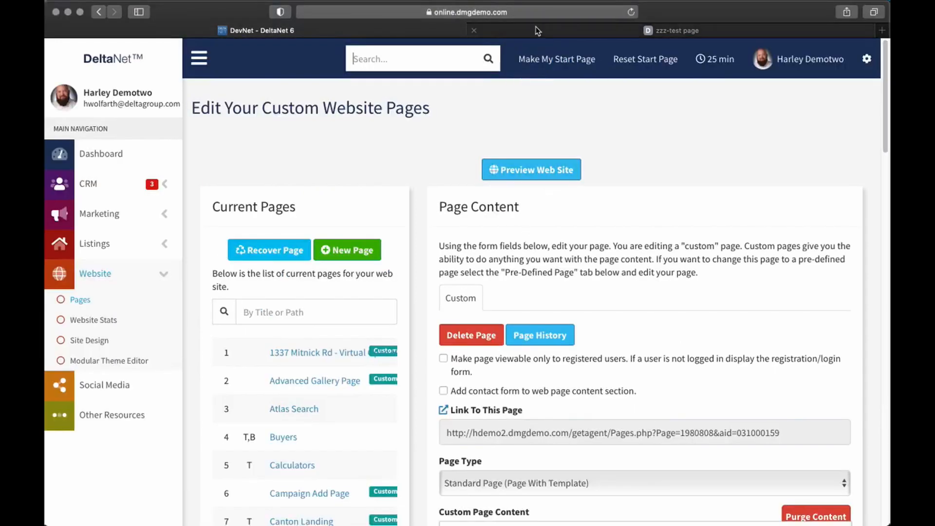
click(535, 30)
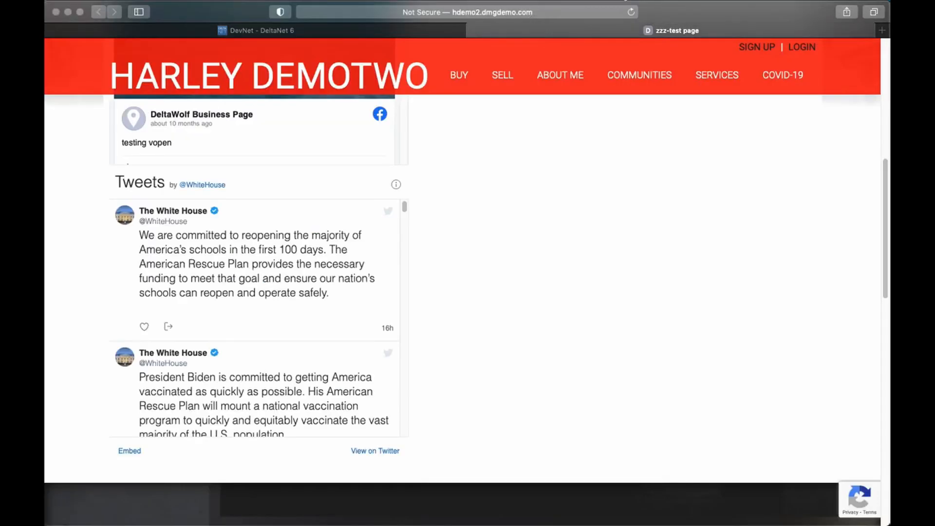
click(631, 11)
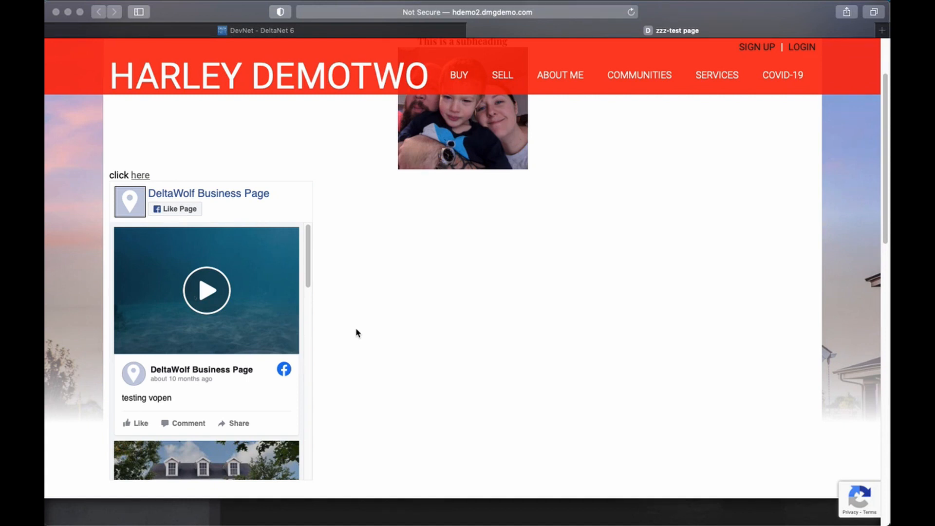
Compare the Facebook widget's variable code in the page editor with its display on the published page.
click(338, 30)
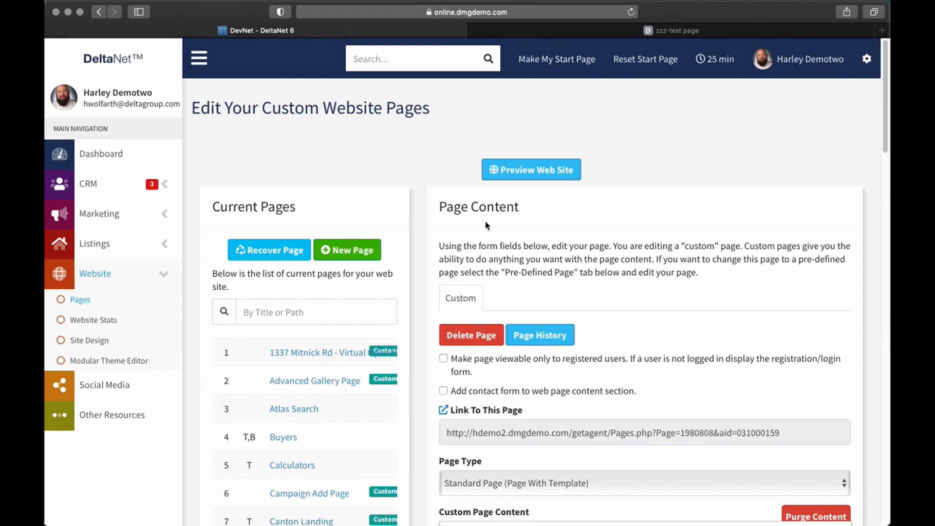
scroll(452, 208, down, 10)
scroll(452, 208, down, 3)
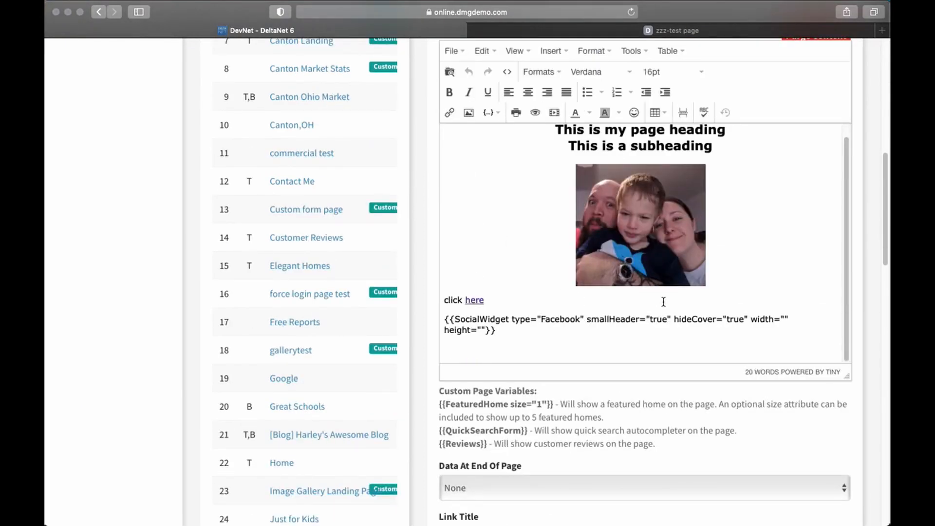
scroll(685, 256, up, 2)
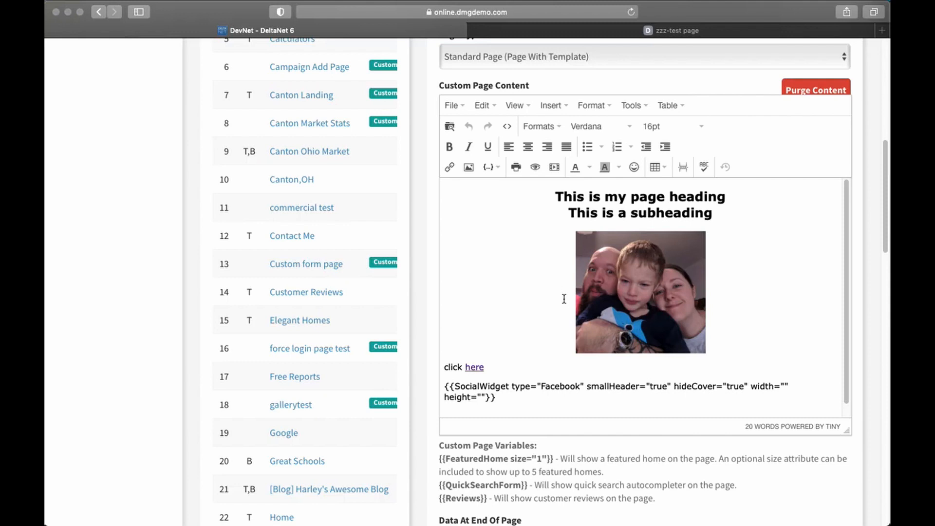
click(507, 28)
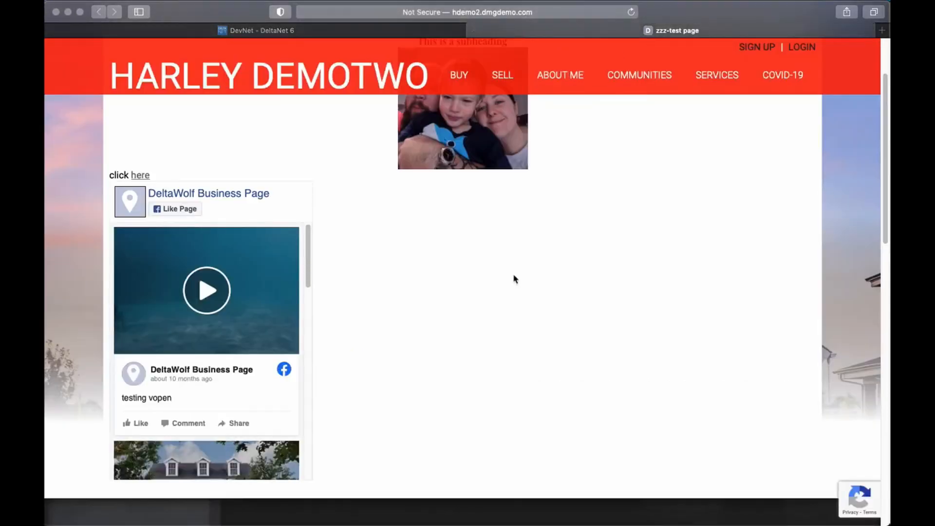
click(338, 30)
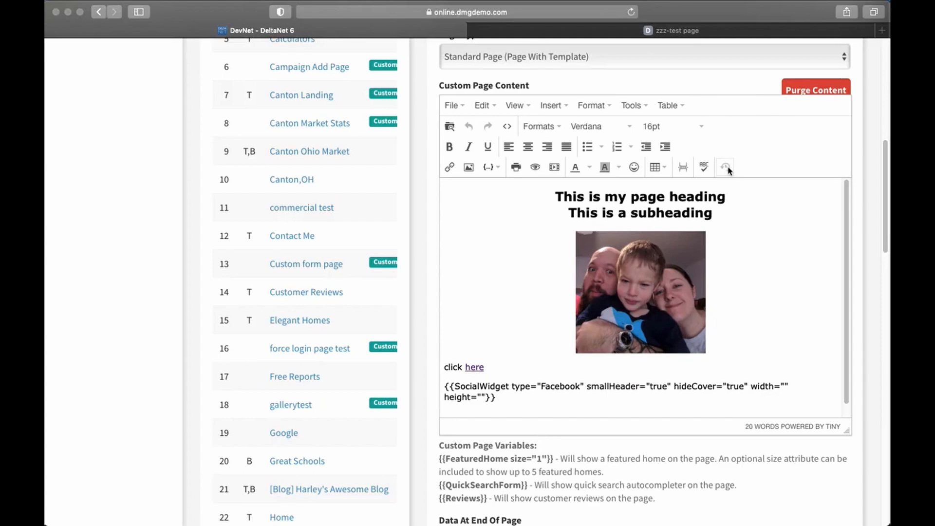
scroll(549, 246, down, 4)
scroll(561, 258, up, 4)
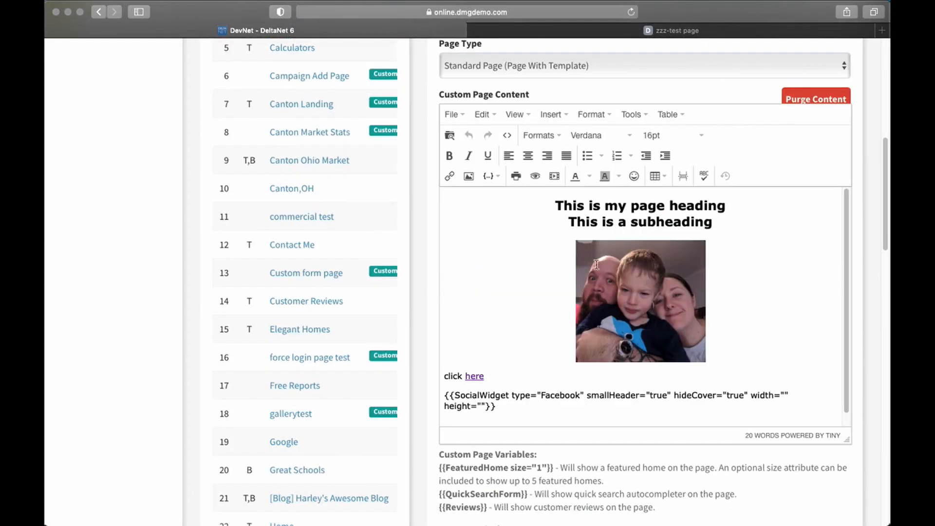
scroll(595, 264, up, 8)
scroll(506, 341, down, 8)
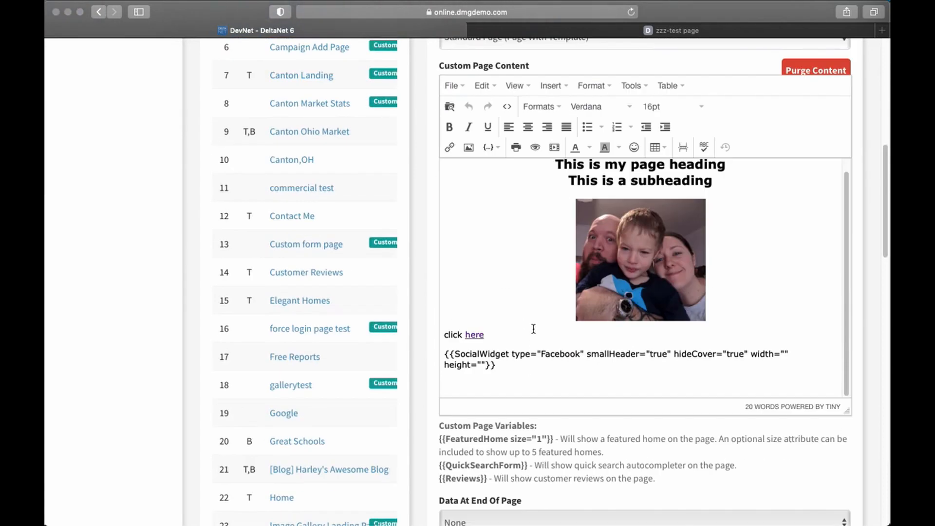
scroll(509, 330, up, 9)
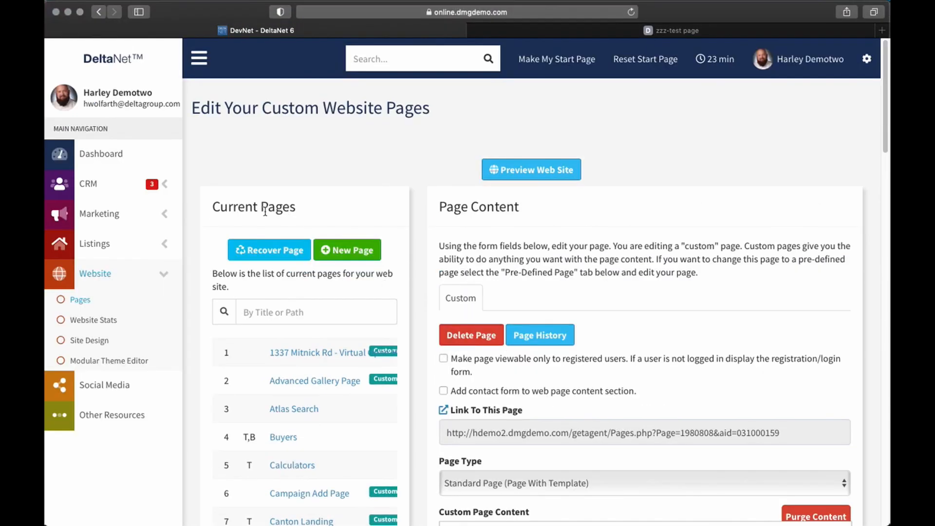
Open Message Blasts & Mail Merge from the Marketing section and go to the Email Blast message body.
click(164, 220)
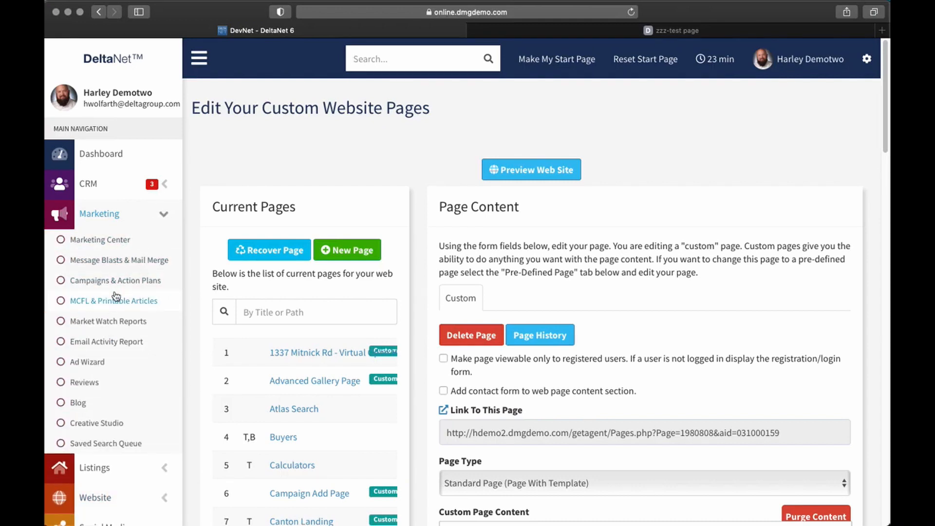
click(113, 261)
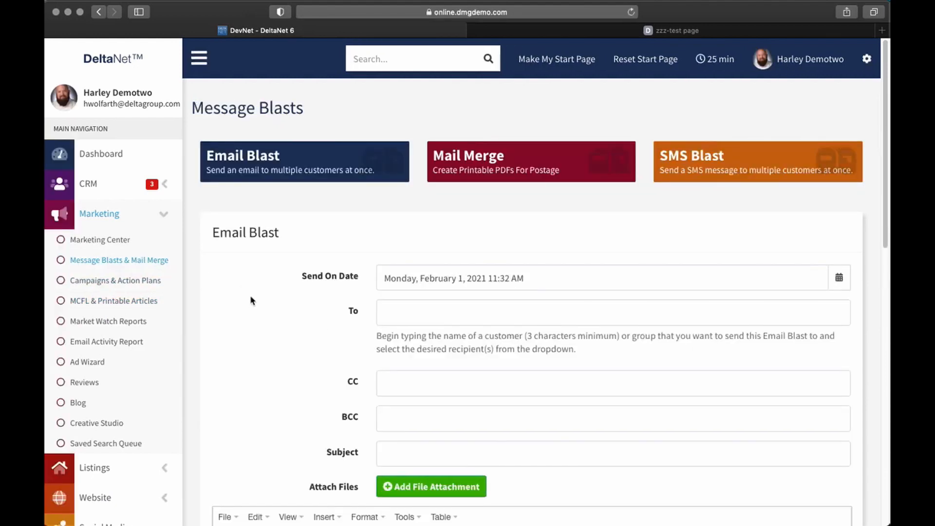
scroll(258, 305, down, 10)
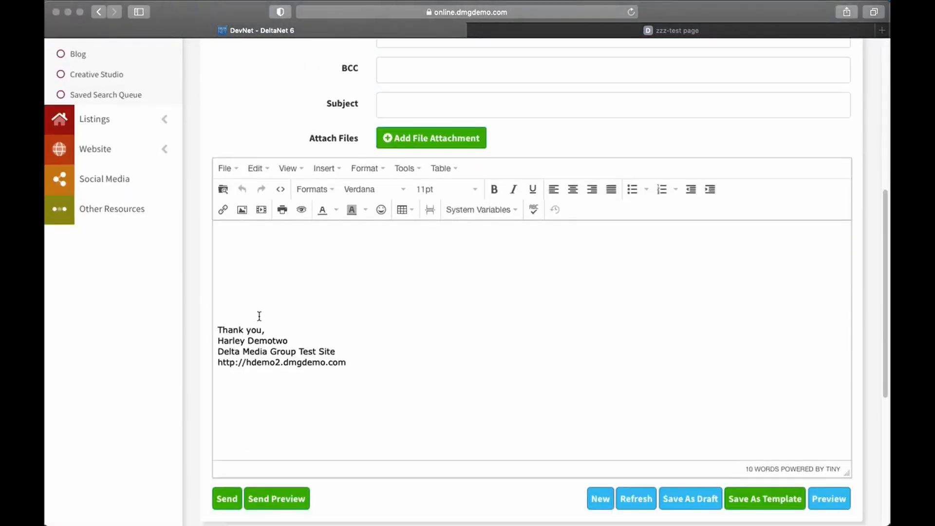
Look through the System Variables available for the email message body without inserting one.
click(228, 181)
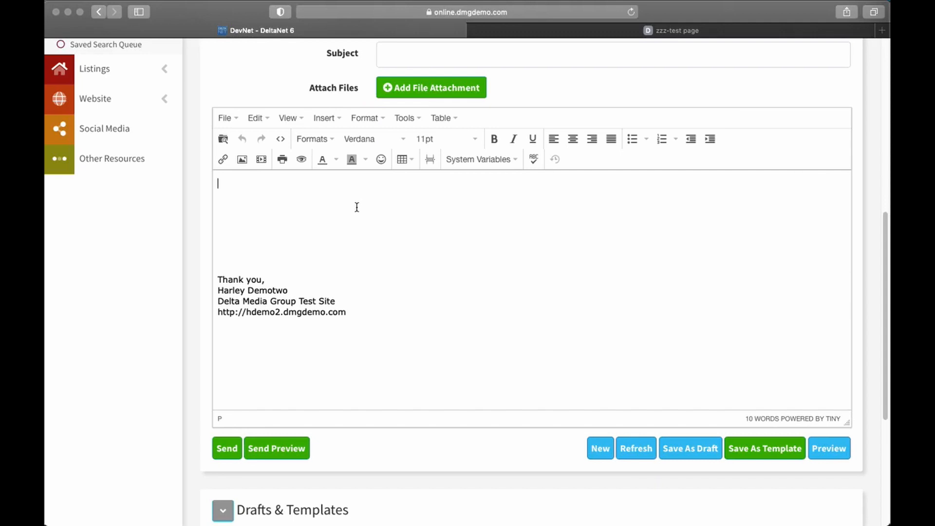
click(513, 165)
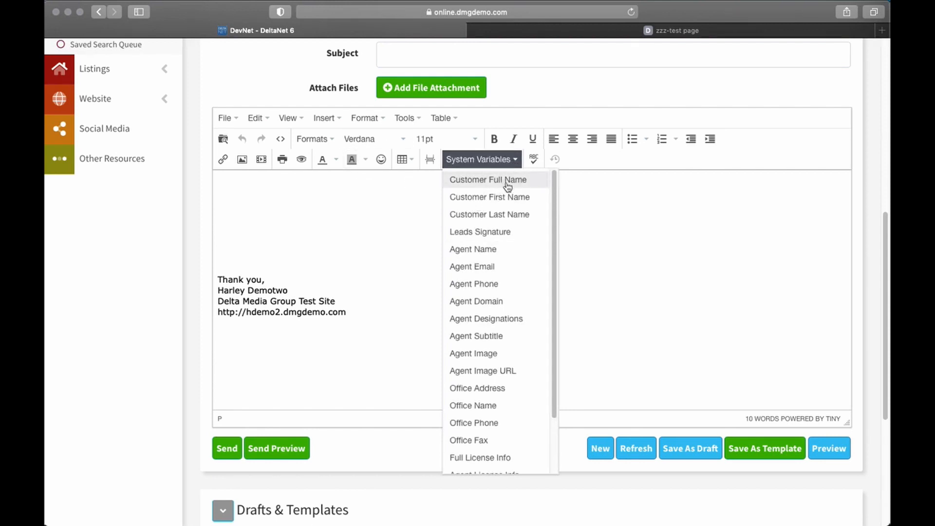
click(344, 215)
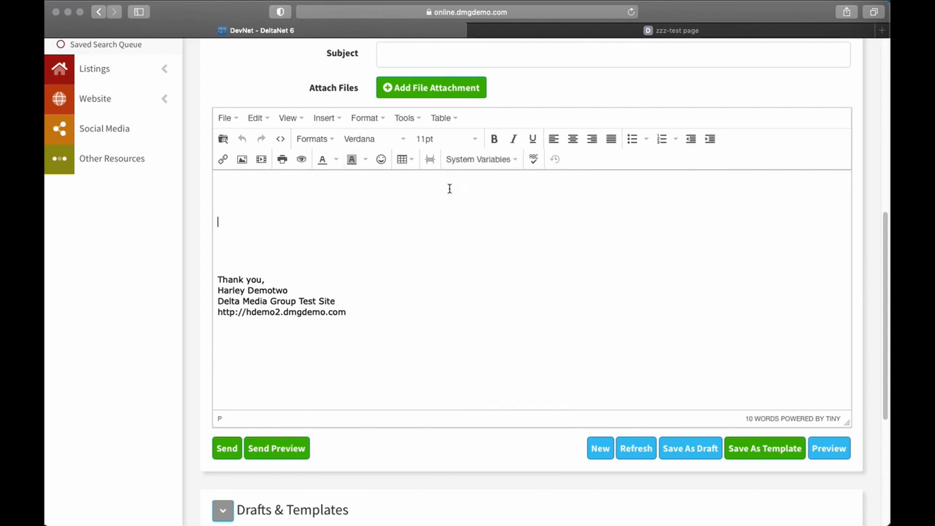
Start the email message with the greeting "Dear" followed by the Customer First Name system variable and a comma.
click(250, 183)
text(dea)
key(BackSpace)
key(BackSpace)
key(BackSpace)
text(Dear)
click(513, 160)
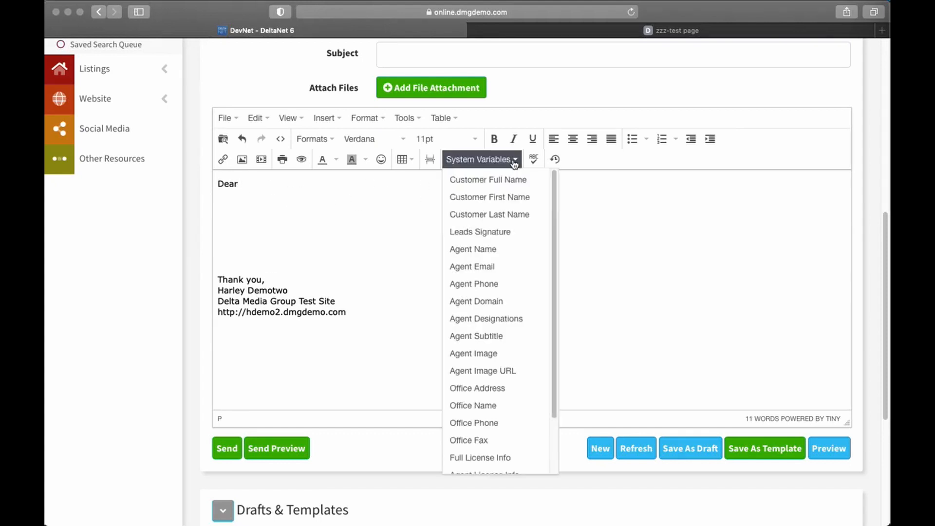
click(494, 202)
click(376, 188)
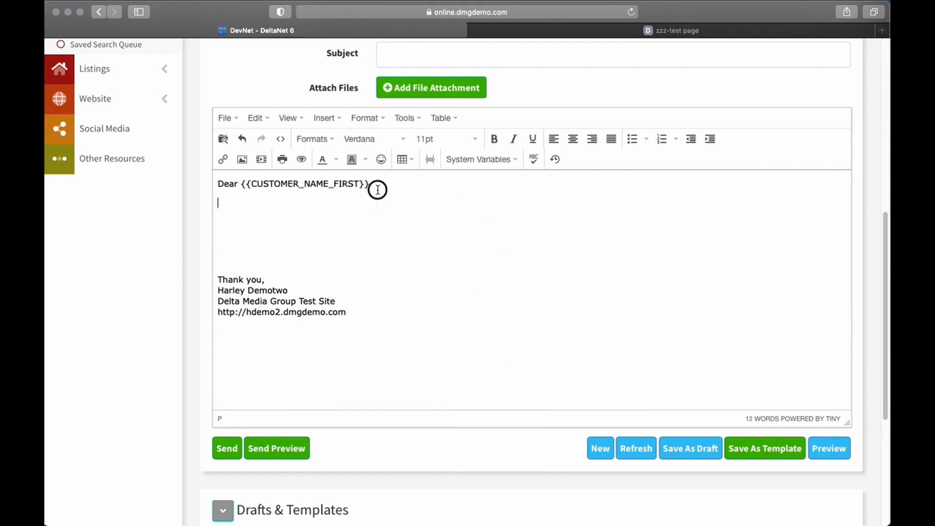
text(,)
Below the greeting, add a paragraph reading "Welcome to my website. You can visit it here,".
key(Return)
key(Return)
text(W)
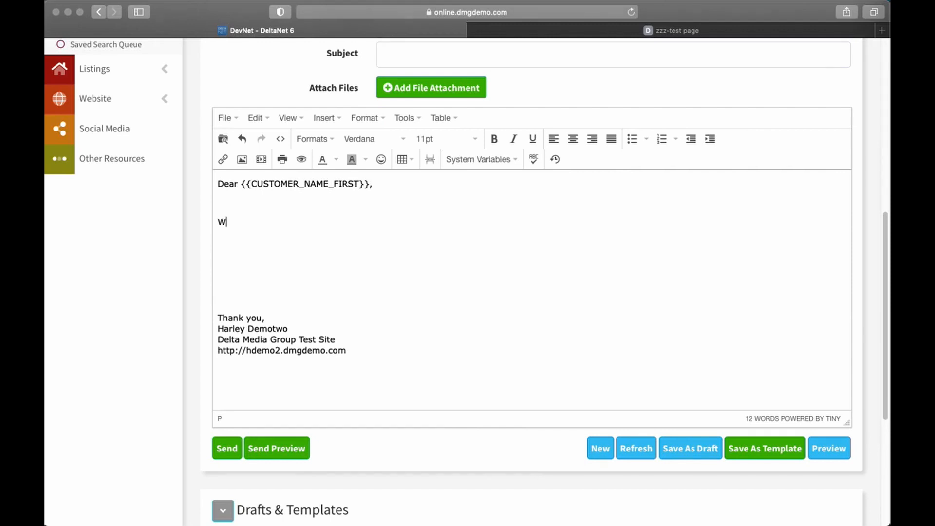
text(elsome to my website)
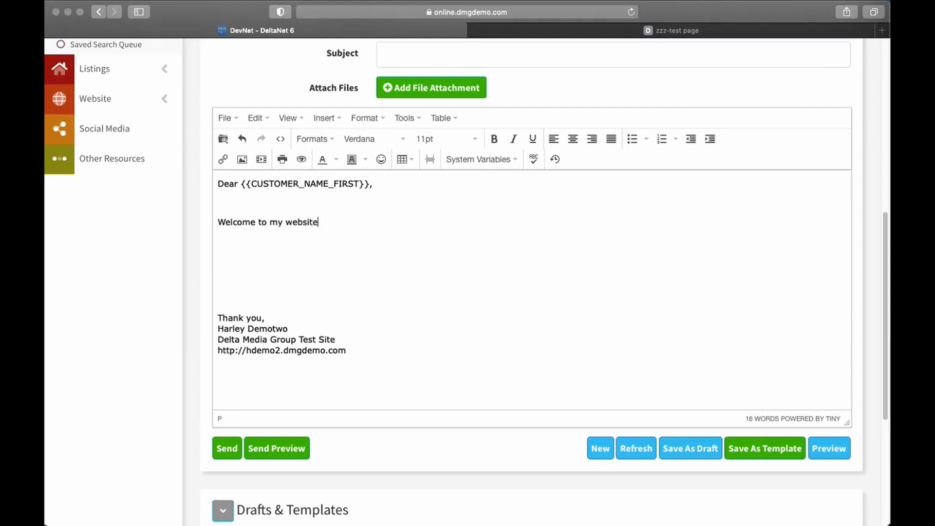
text(,)
key(BackSpace)
text(. You can visit it here,)
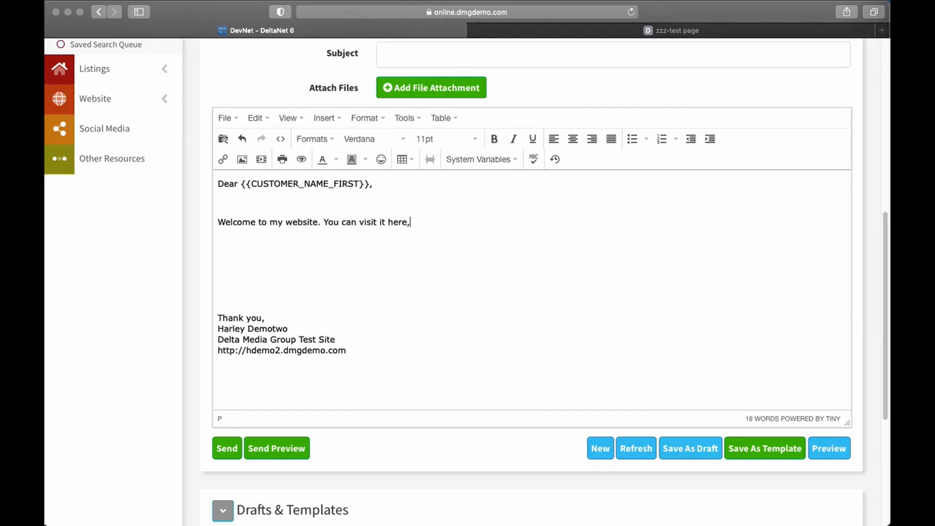
Insert the Agent Domain system variable at the end of the welcome sentence.
click(501, 160)
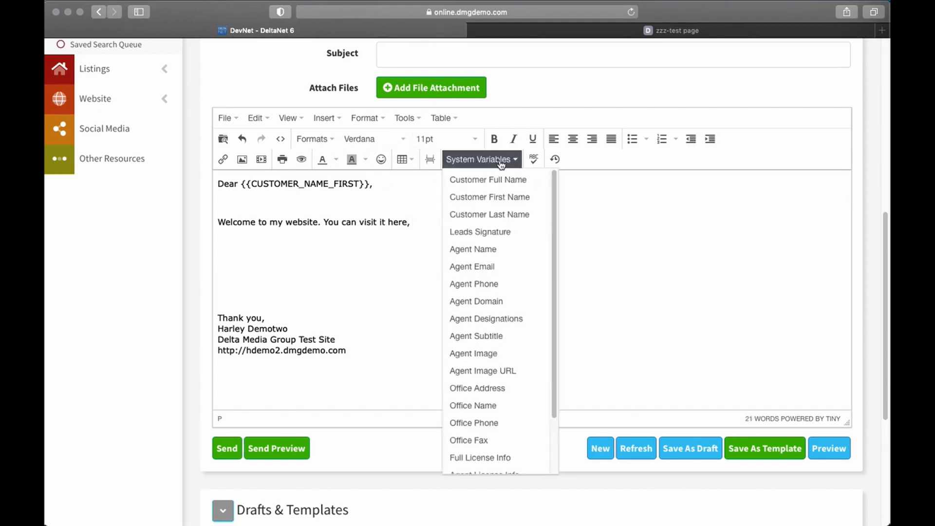
scroll(519, 414, down, 5)
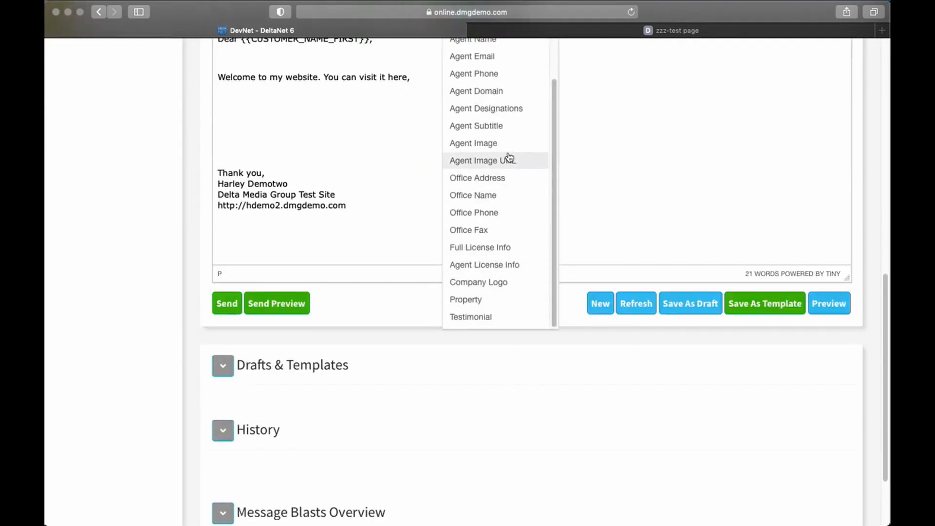
scroll(500, 213, up, 1)
scroll(500, 212, up, 3)
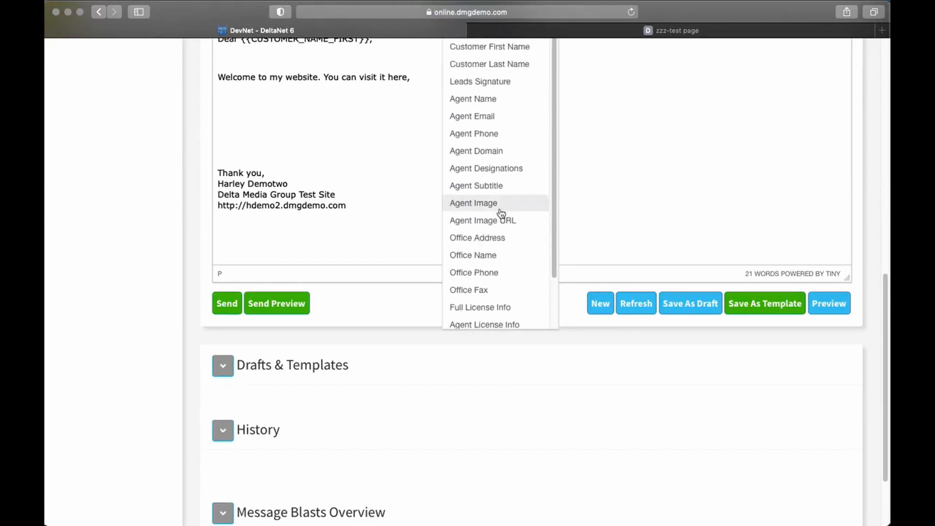
click(493, 154)
scroll(496, 202, up, 3)
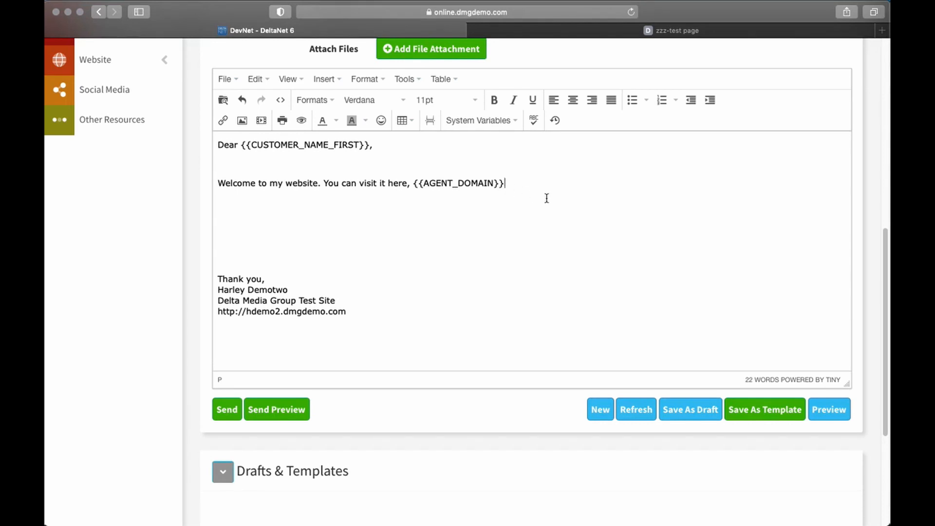
Reduce the blank lines between the welcome sentence and the signature, keeping an empty paragraph for more content.
key(BackSpace)
key(BackSpace)
key(BackSpace)
key(BackSpace)
key(BackSpace)
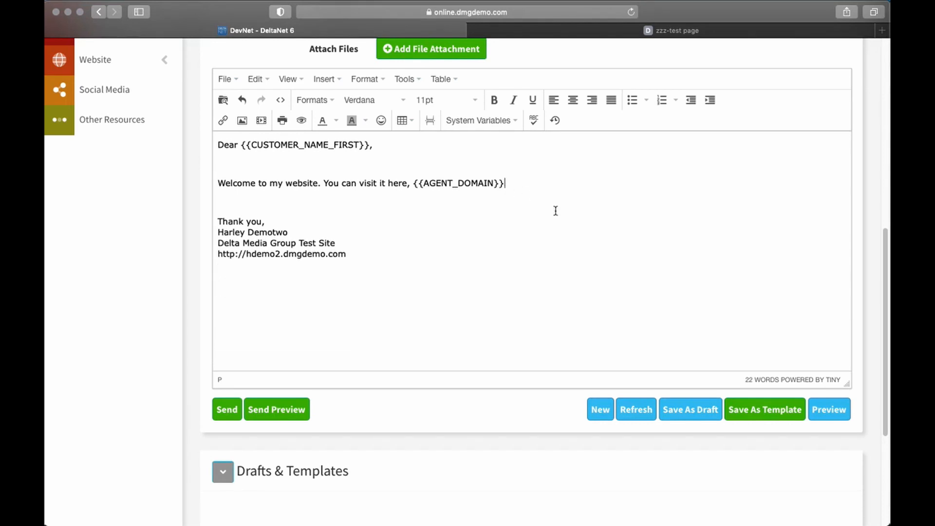
key(Return)
key(Return)
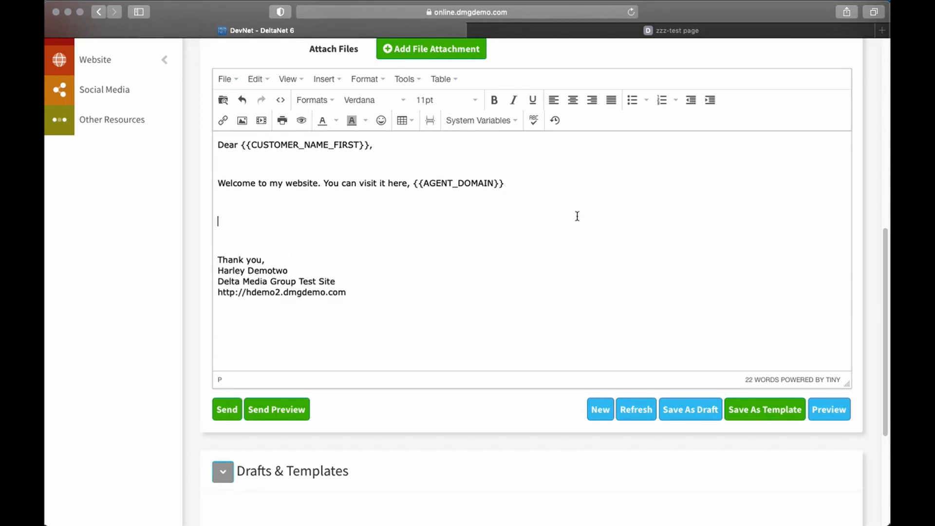
Look at the options for inserting media into the message body without adding any, and return to the start of the Email Blast form.
click(338, 87)
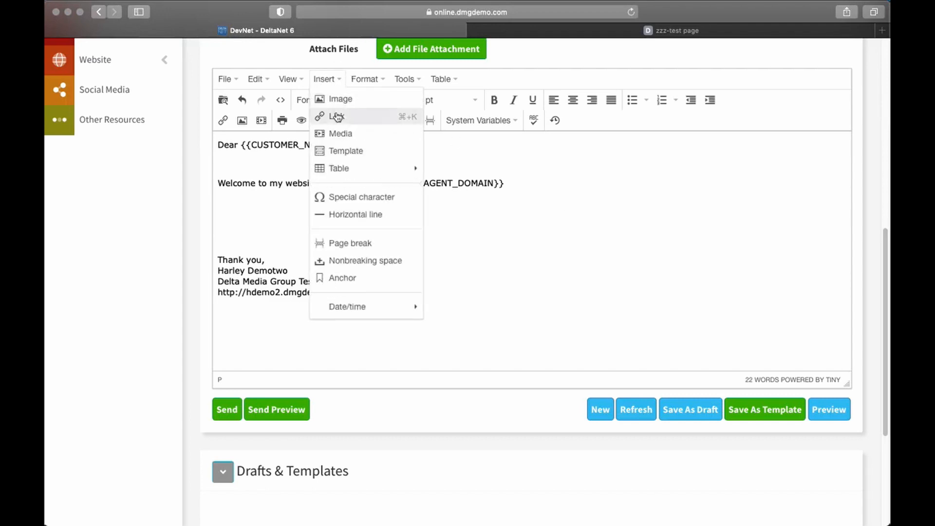
click(340, 133)
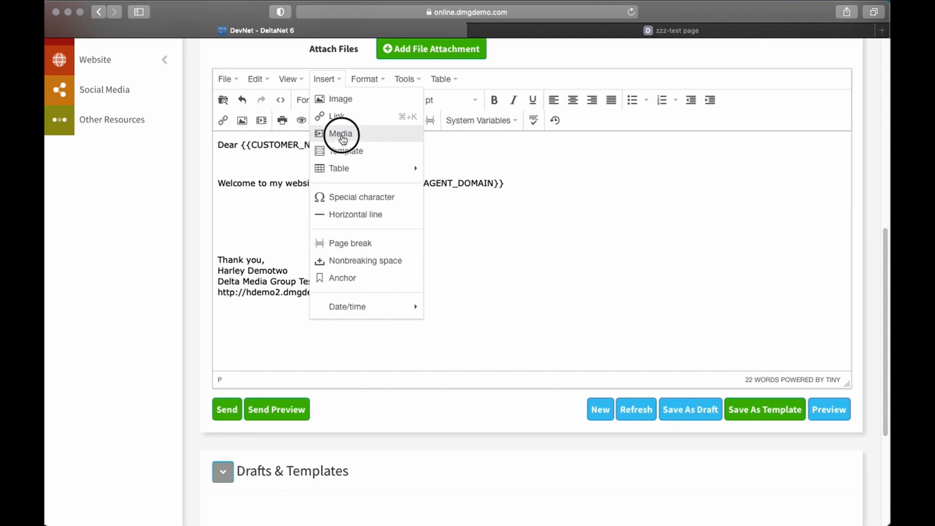
click(568, 347)
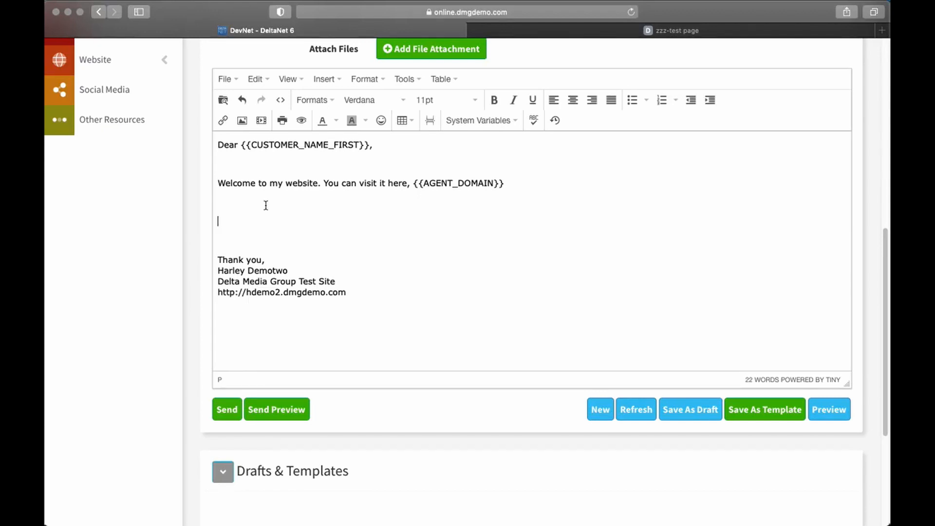
scroll(777, 289, up, 10)
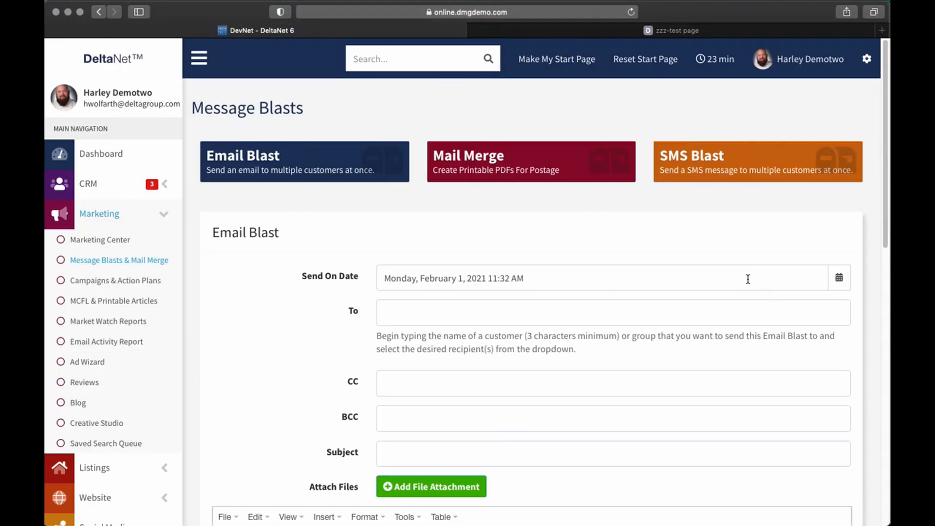